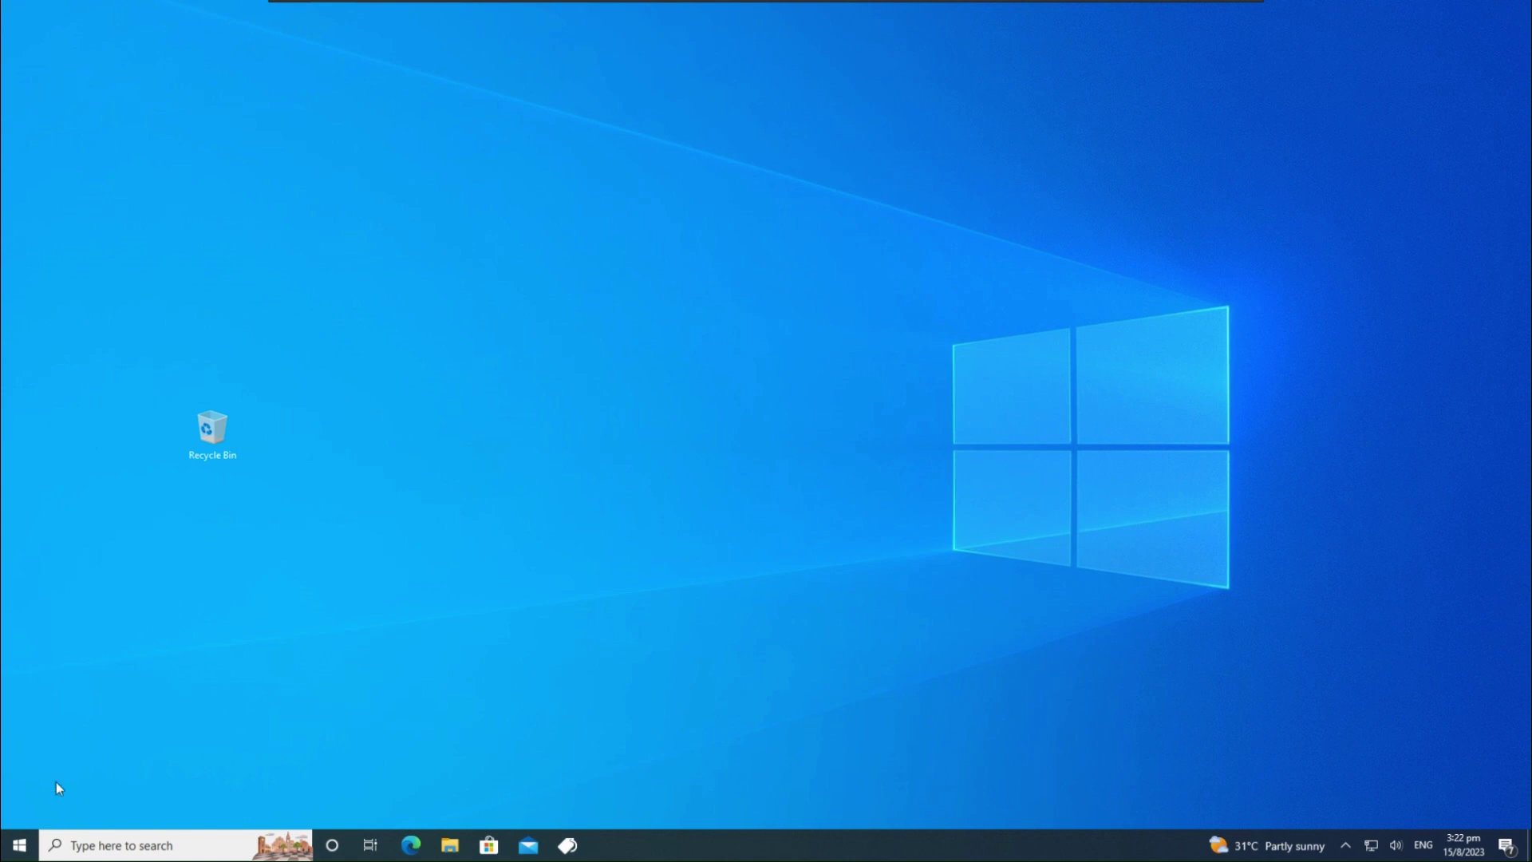
Launch the Microsoft Retail Demo app from the Start menu
key("super")
scroll(98, 675, "down", 5)
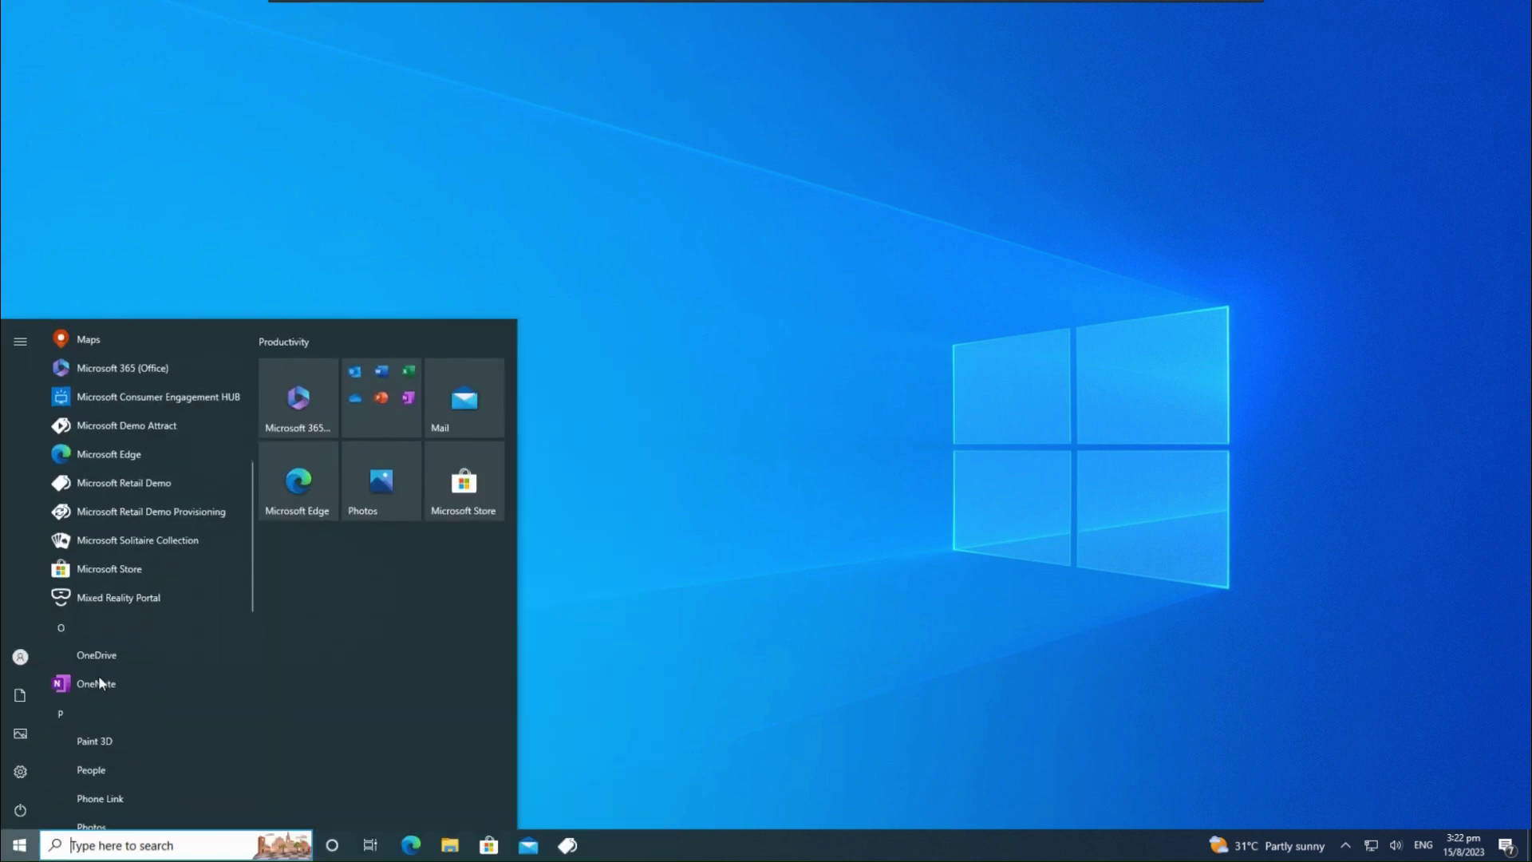
left_click(203, 472)
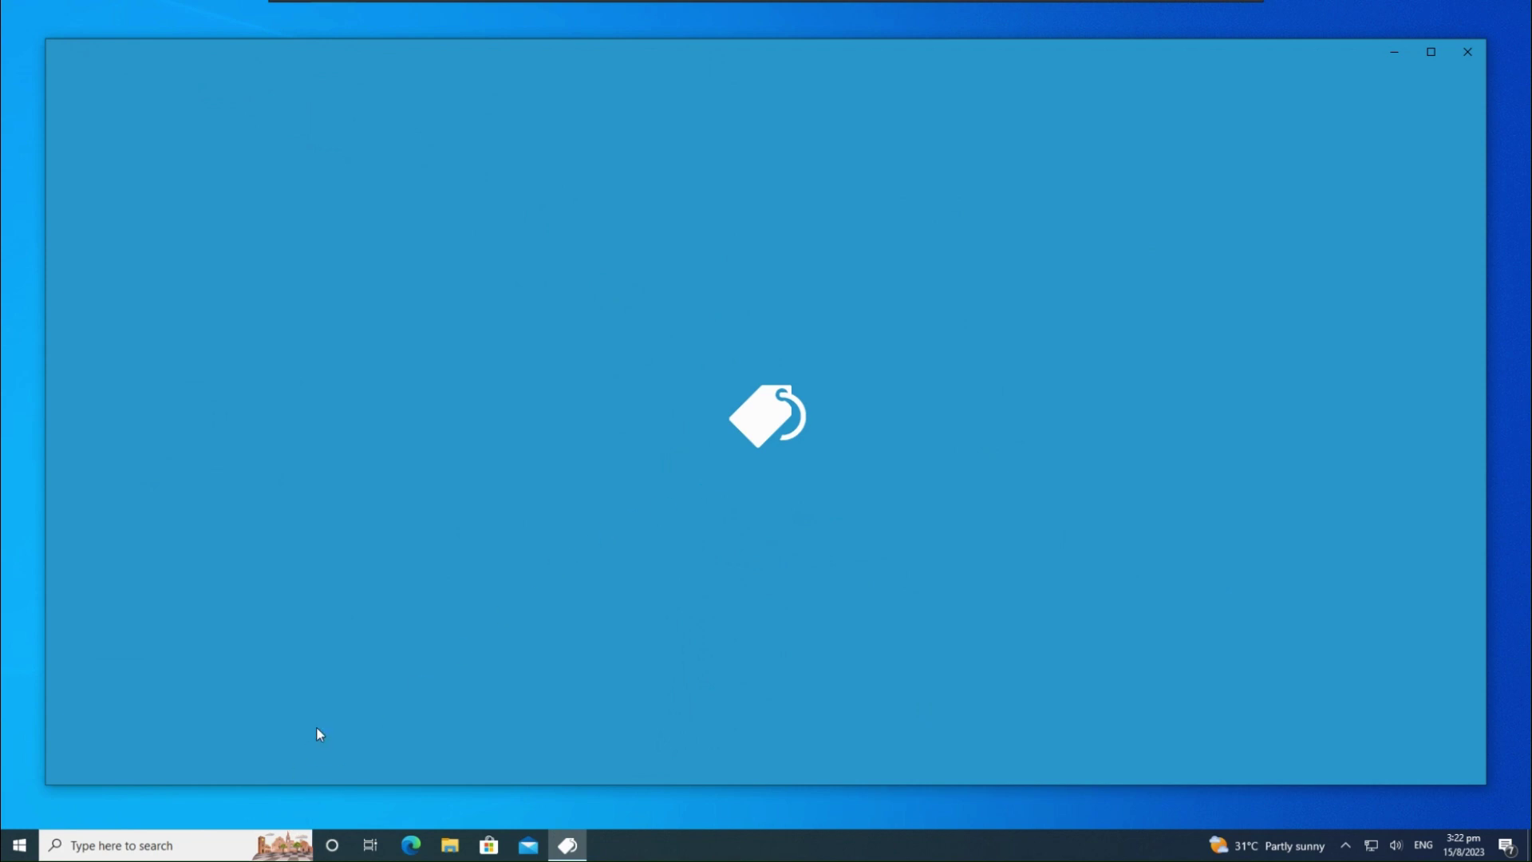
Run winver to confirm Windows 10 version 22H2, then close About Windows
key("super+r")
key("Return")
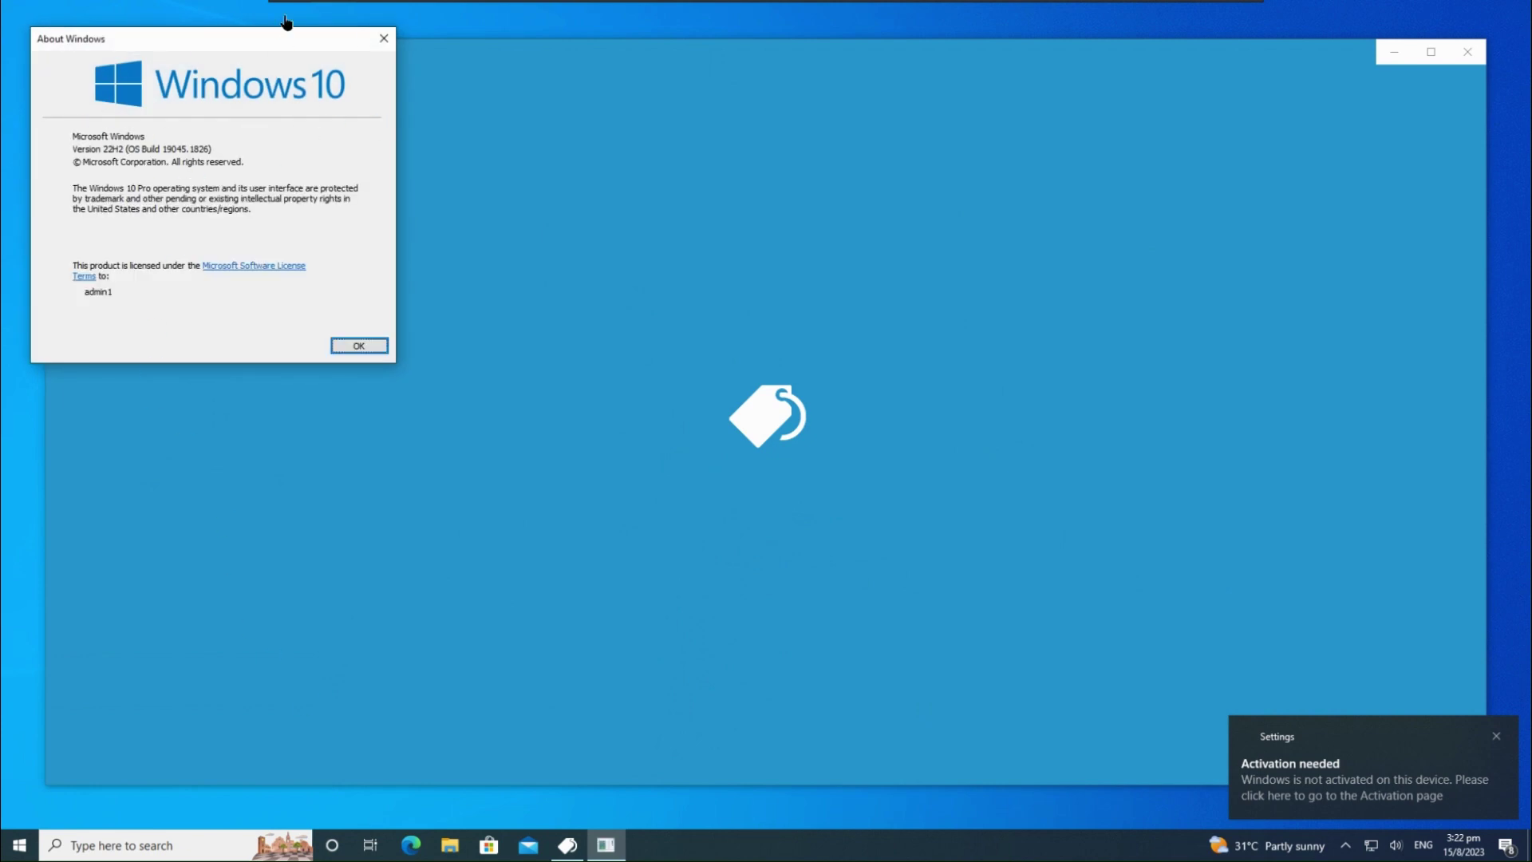
left_click_drag(279, 44, 1001, 215)
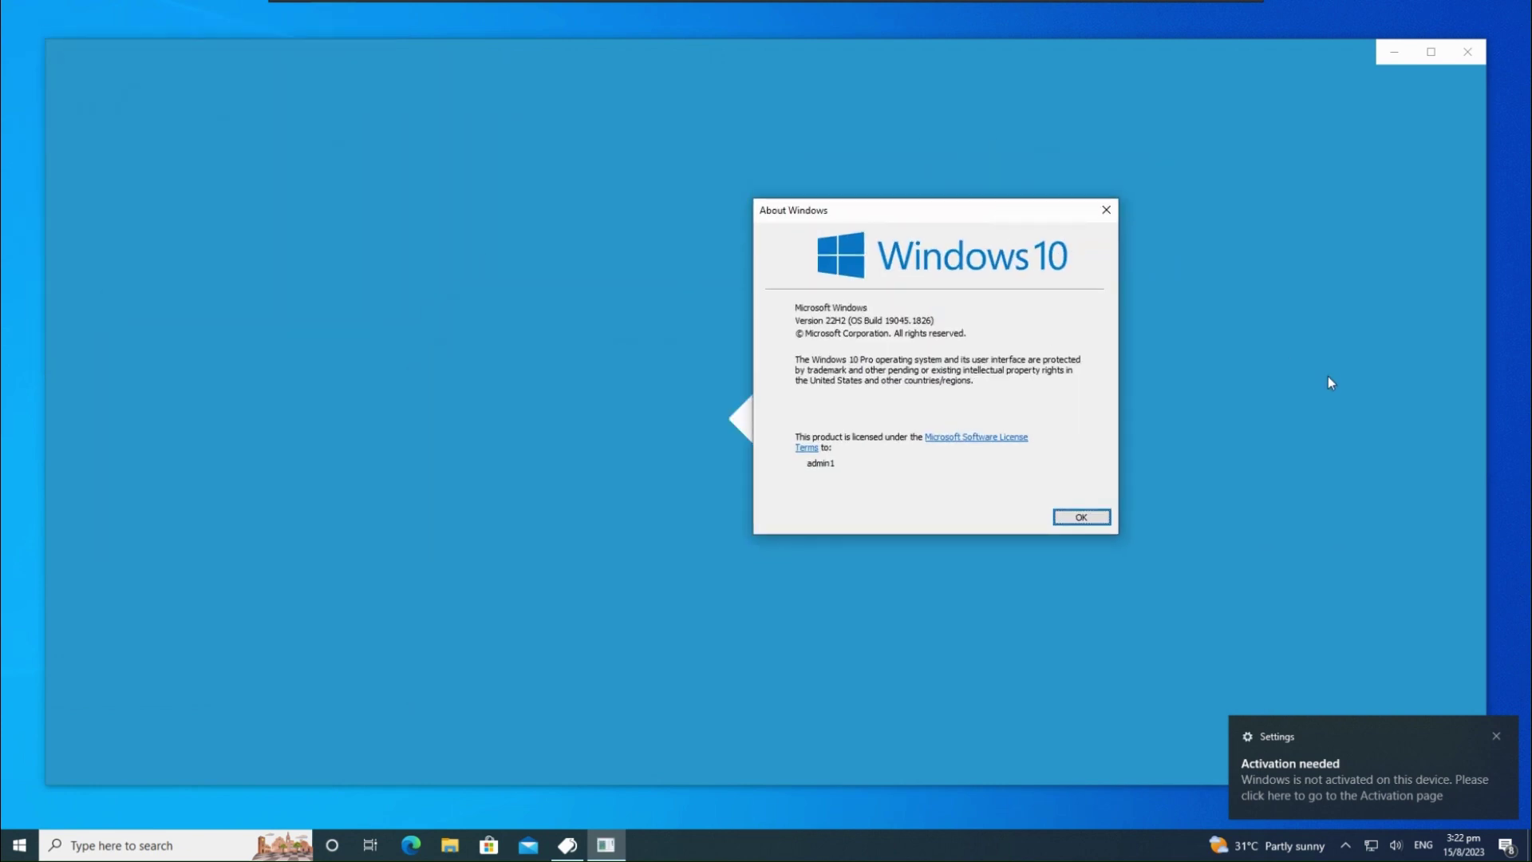
left_click(1082, 517)
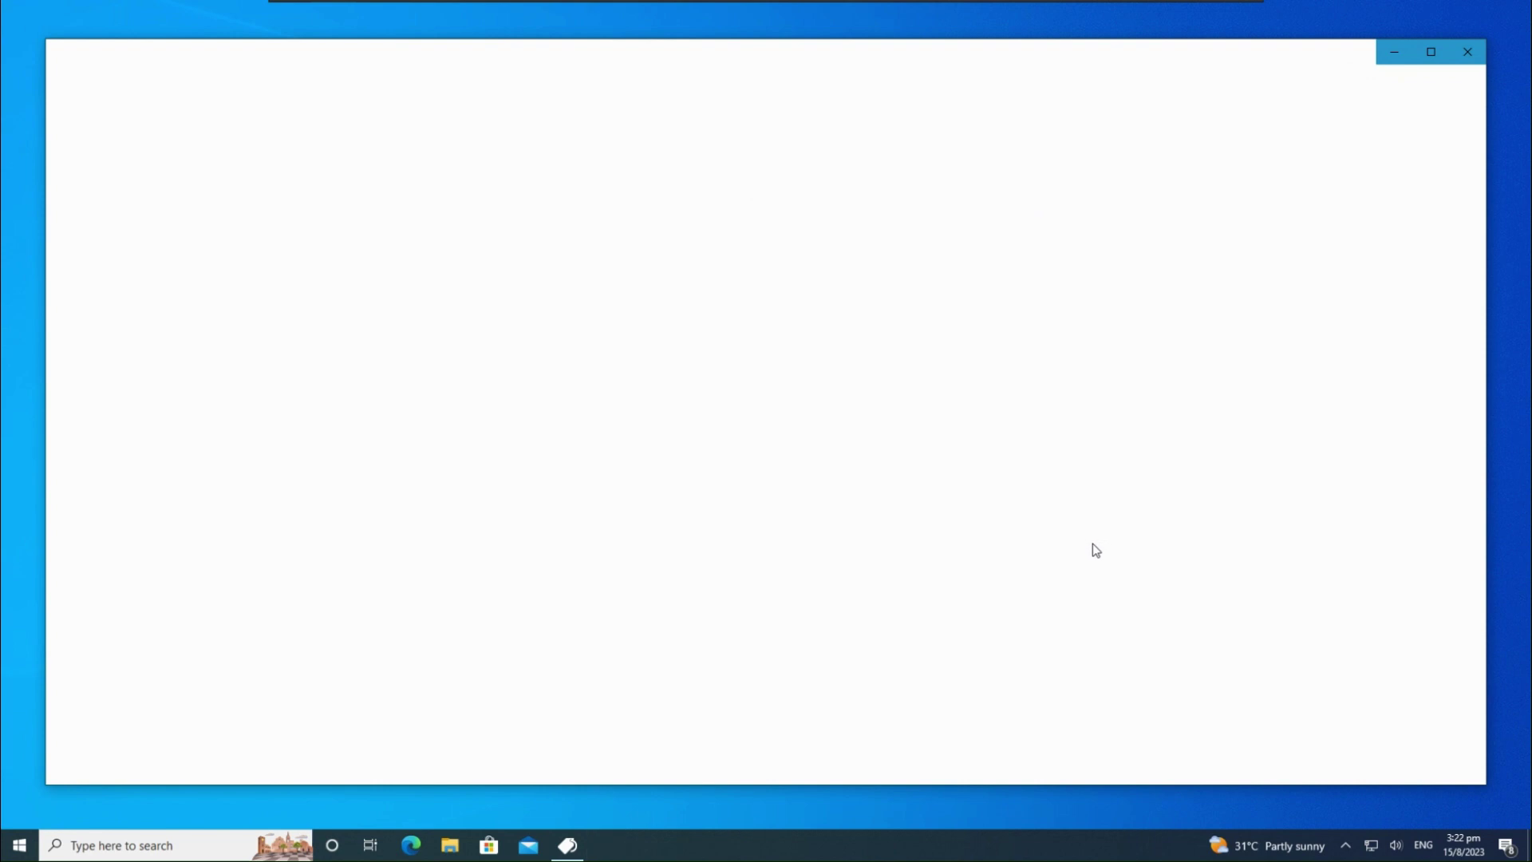
Check the Action Center notifications, then reopen the Start app list
left_click(1498, 849)
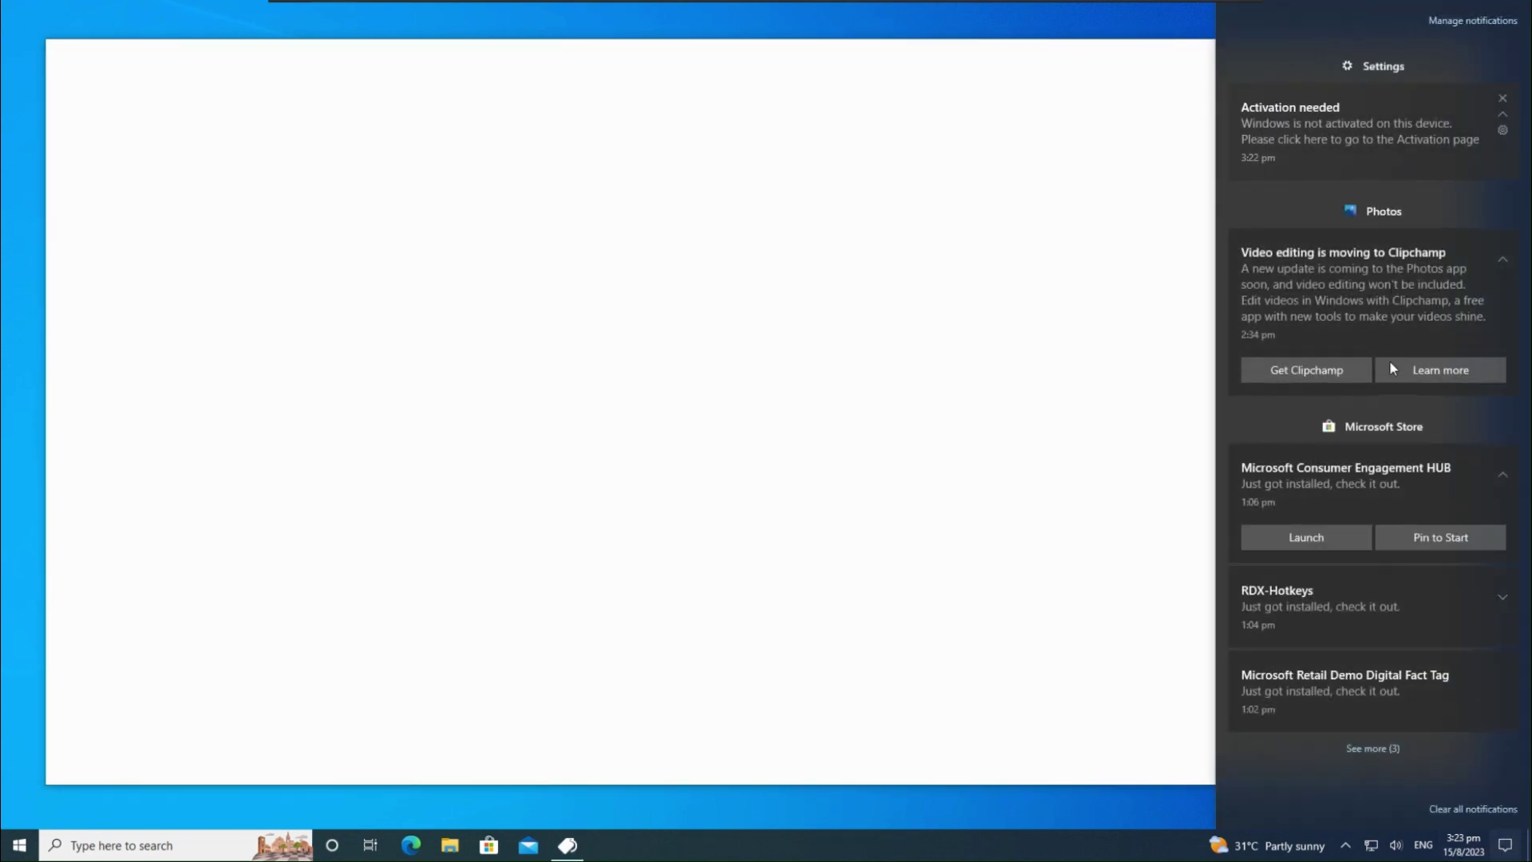
left_click(1016, 797)
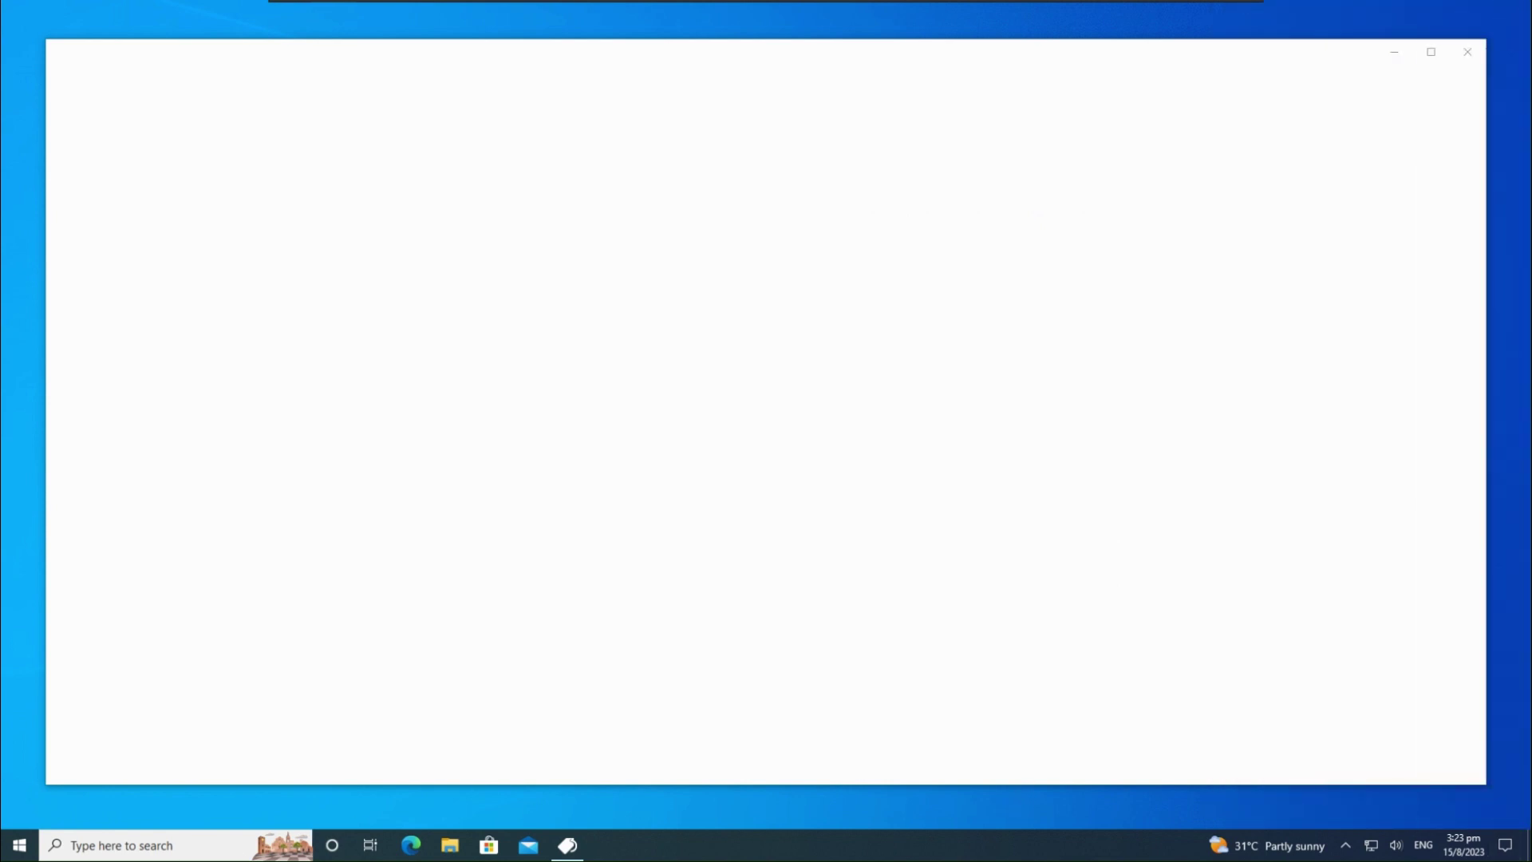
key("super")
scroll(120, 669, "down", 3)
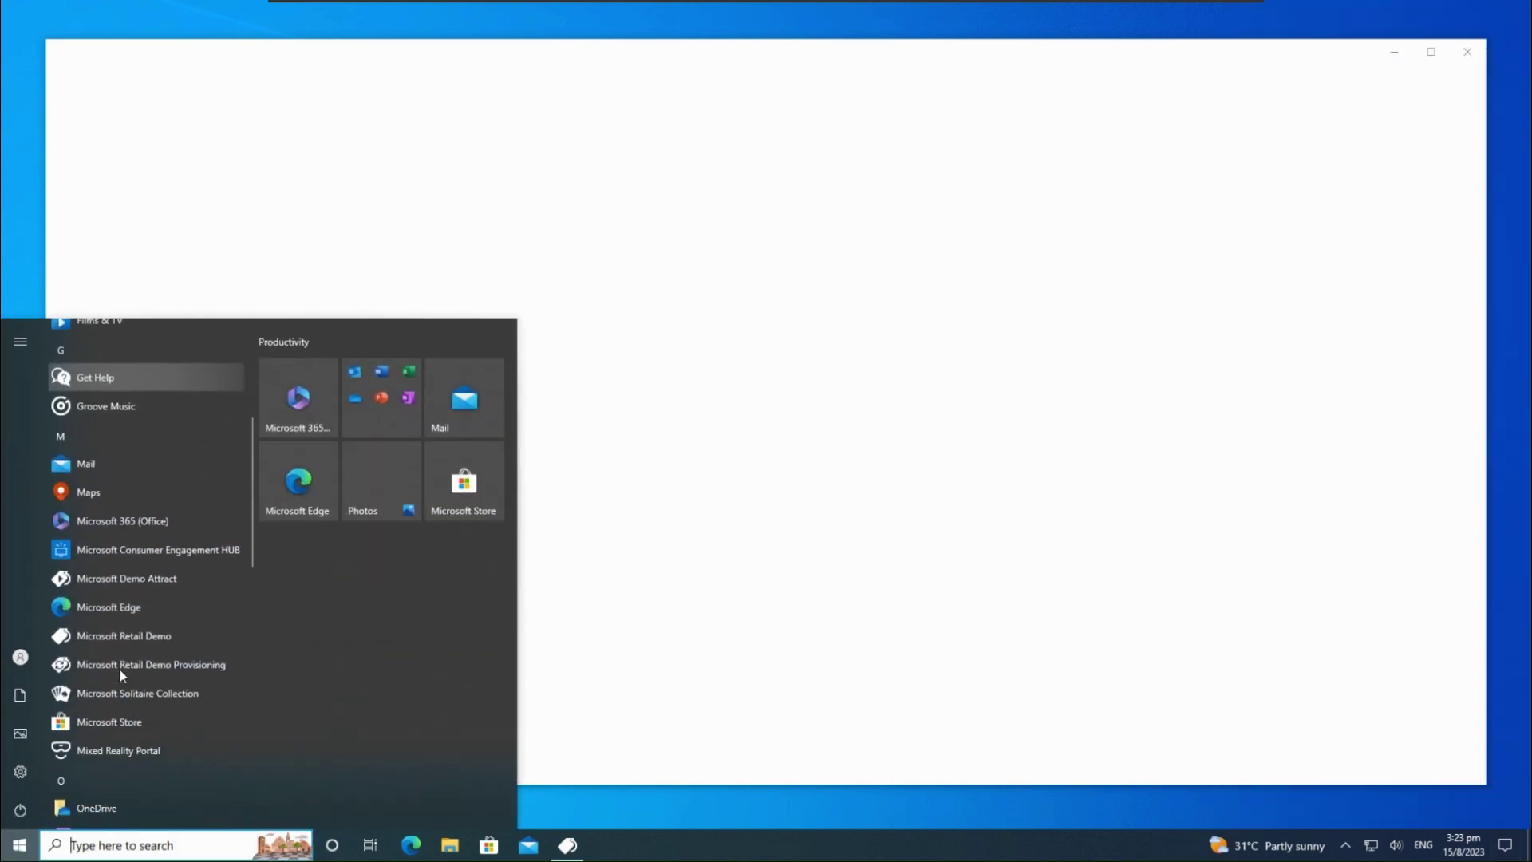
Launch Retail Demo Provisioning, move its window right, and bring the demo window forward
scroll(118, 668, "down", 2)
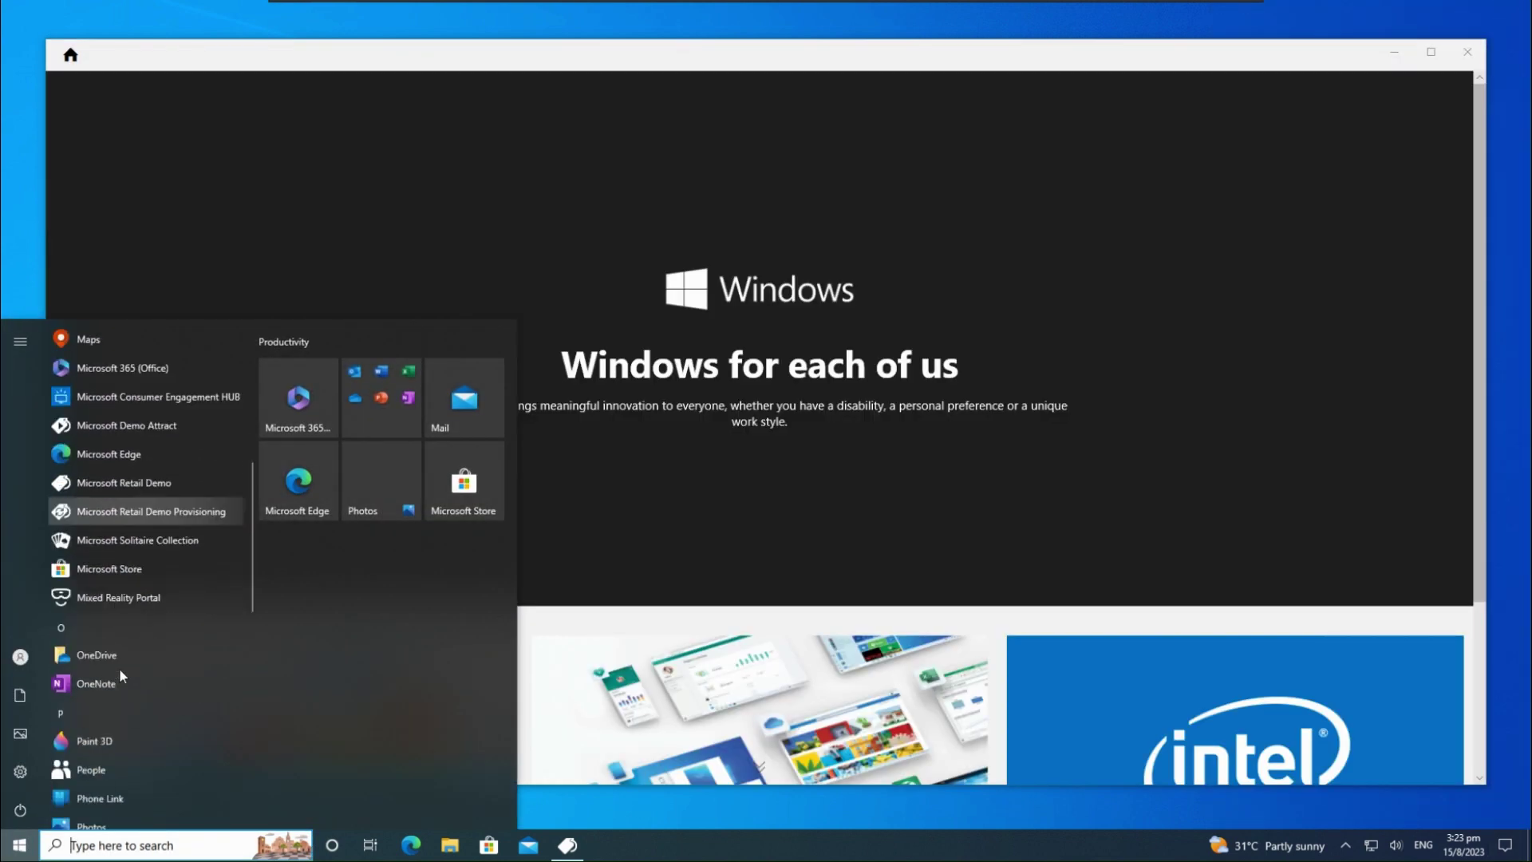
left_click(177, 515)
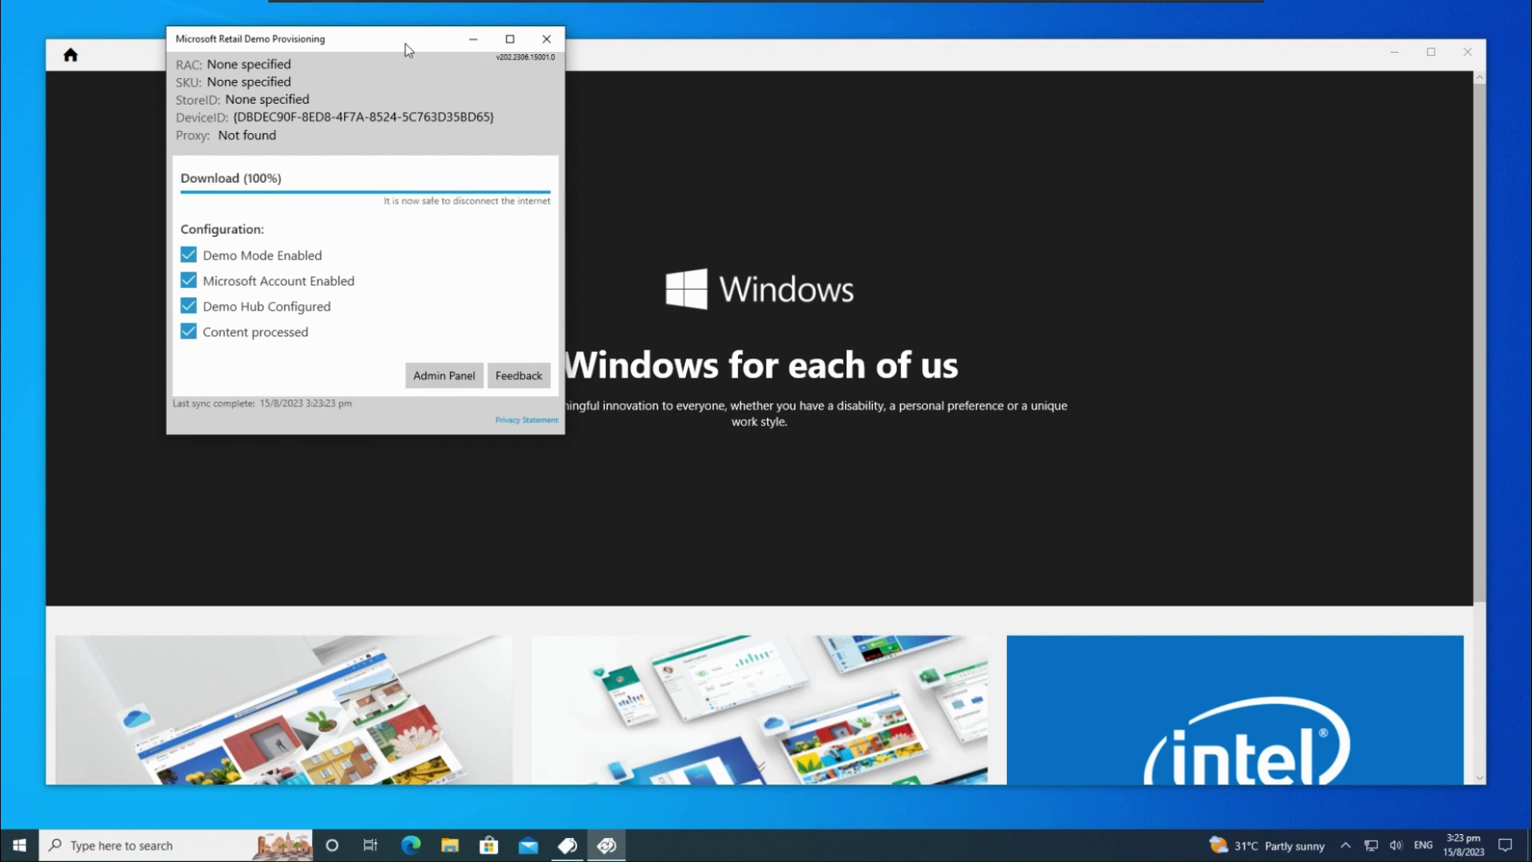
left_click_drag(406, 45, 1078, 104)
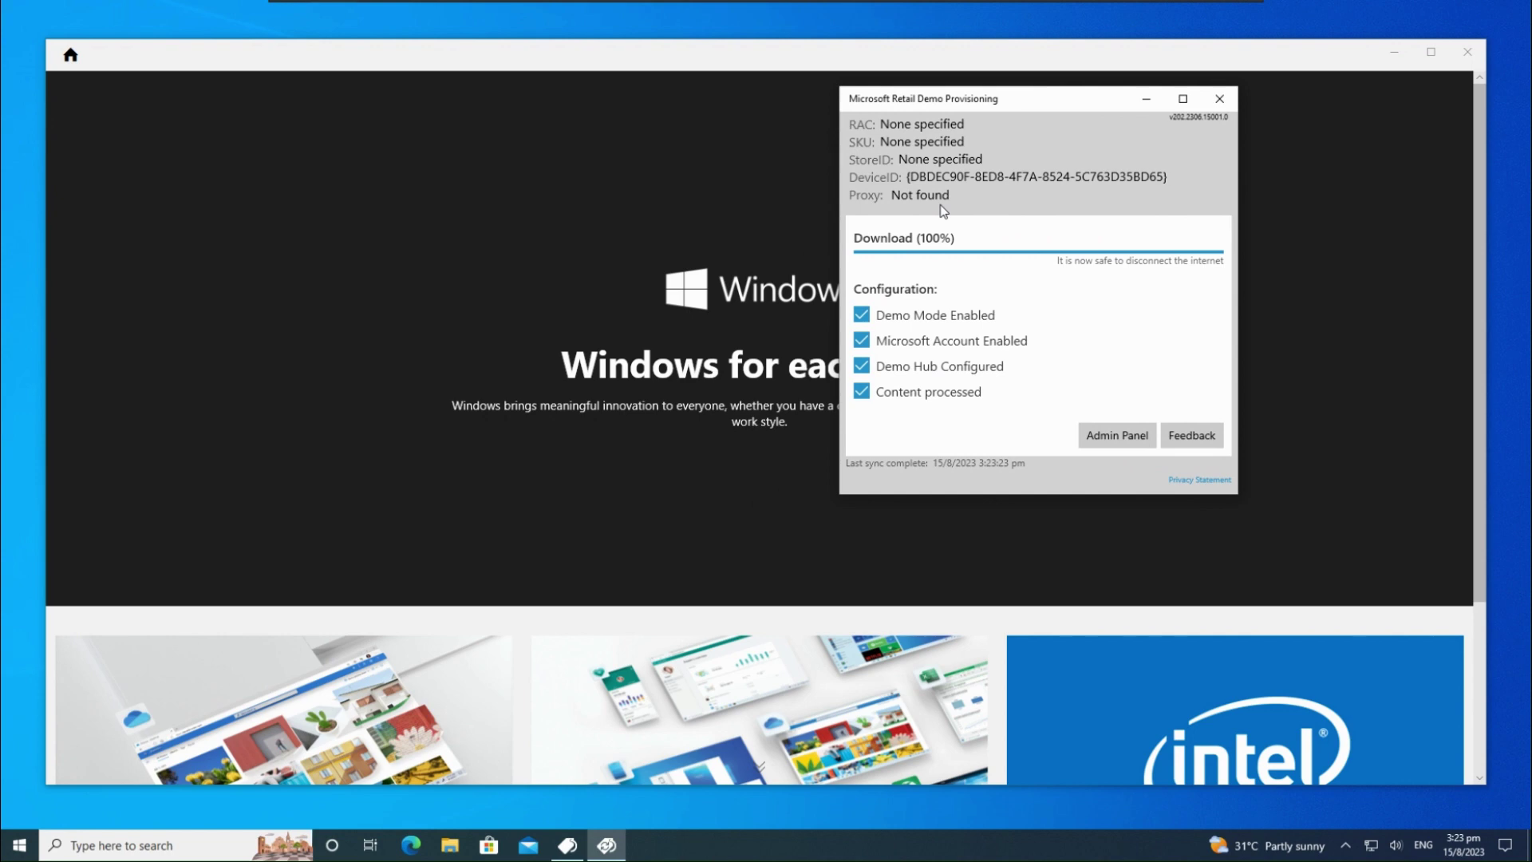
left_click(576, 413)
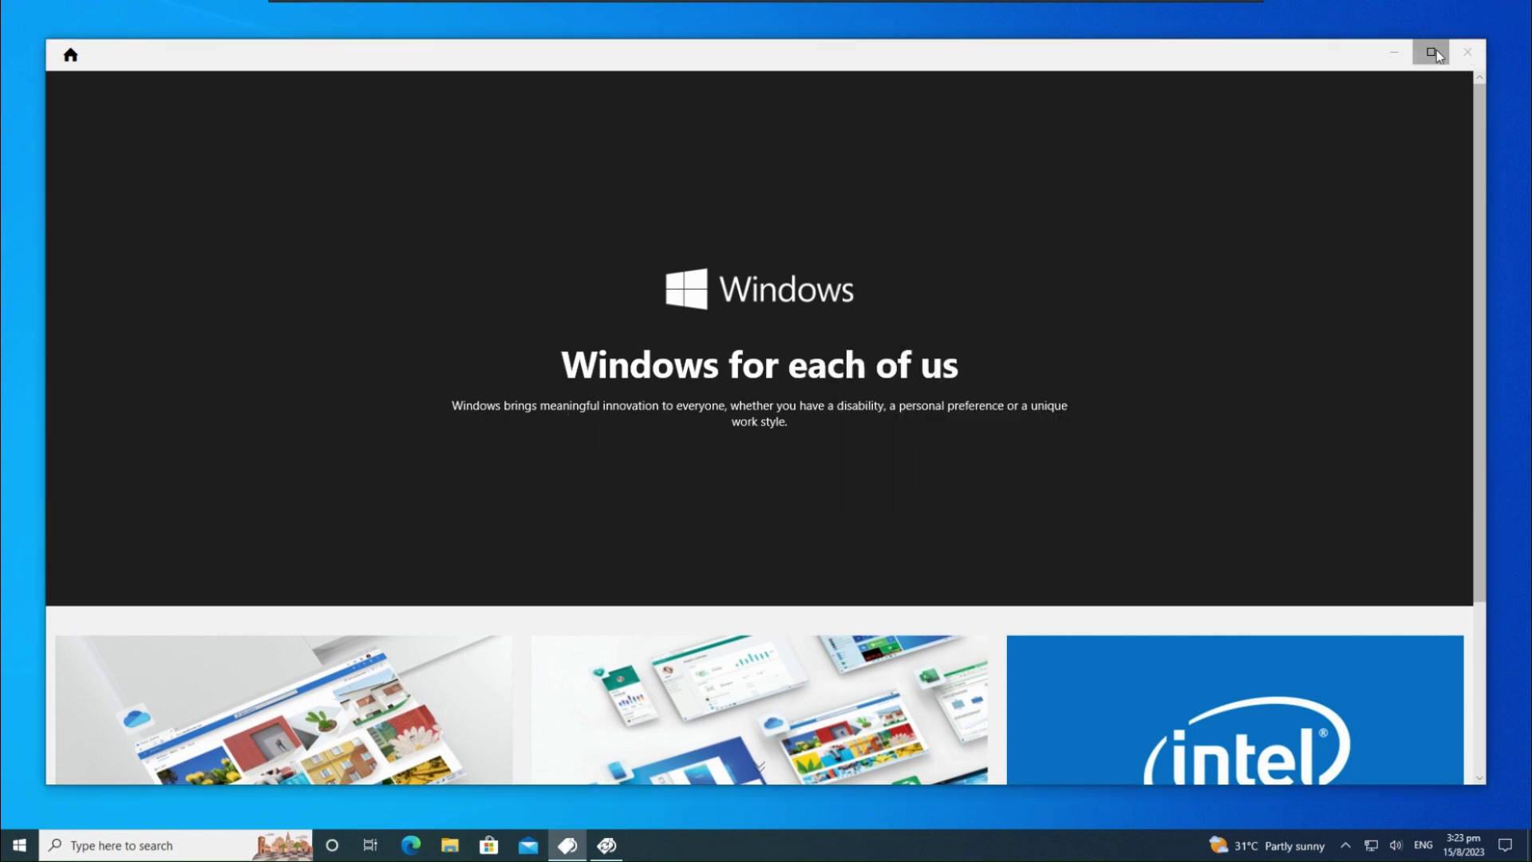
Maximize the demo, browse the Intel processor pages, return Home, and close the app
left_click(1430, 51)
scroll(864, 443, "down", 3)
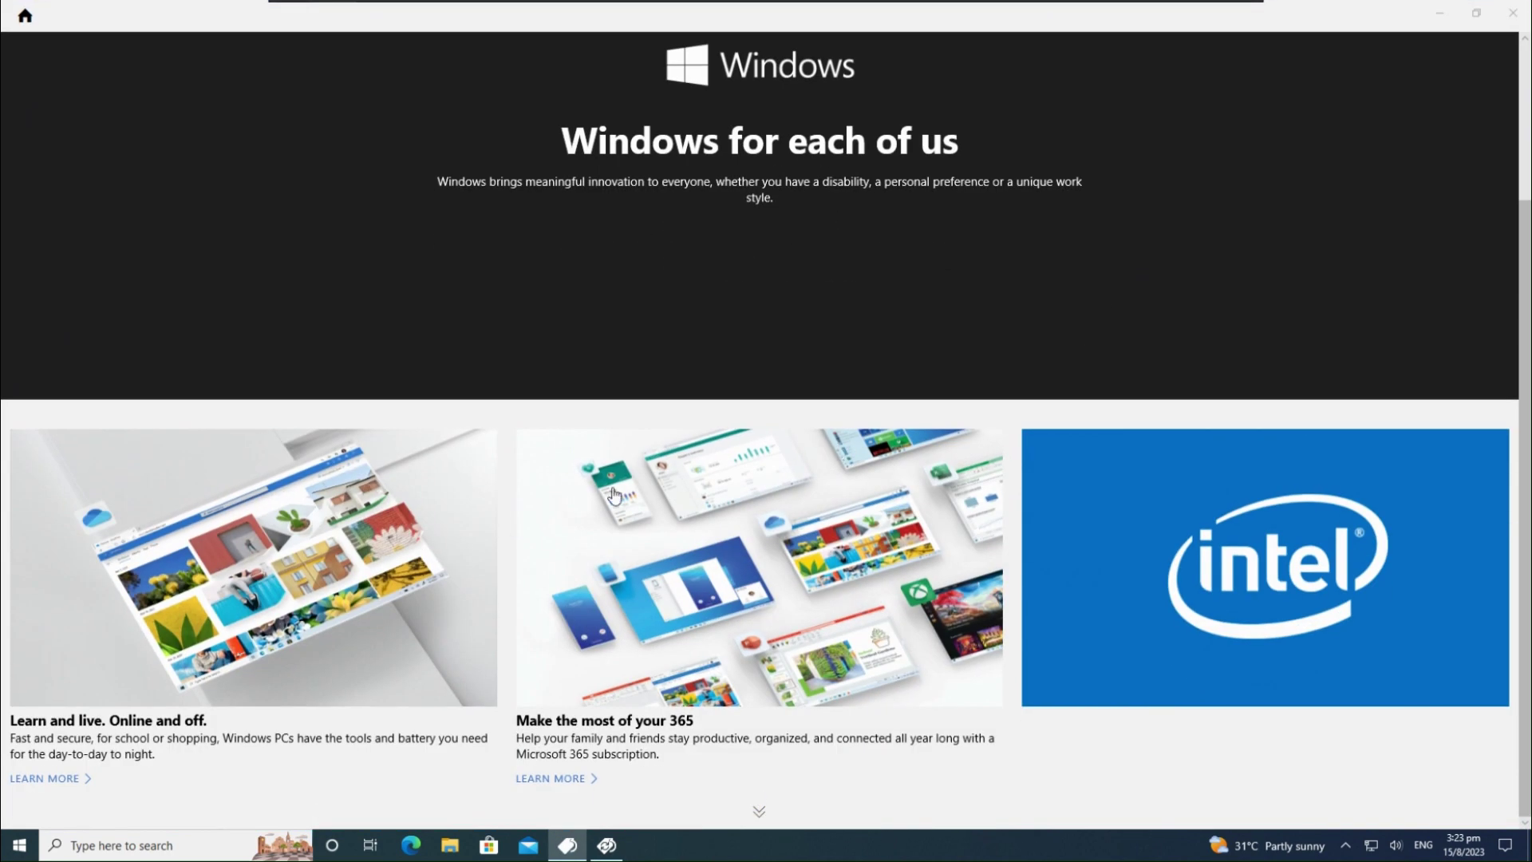
left_click(752, 403)
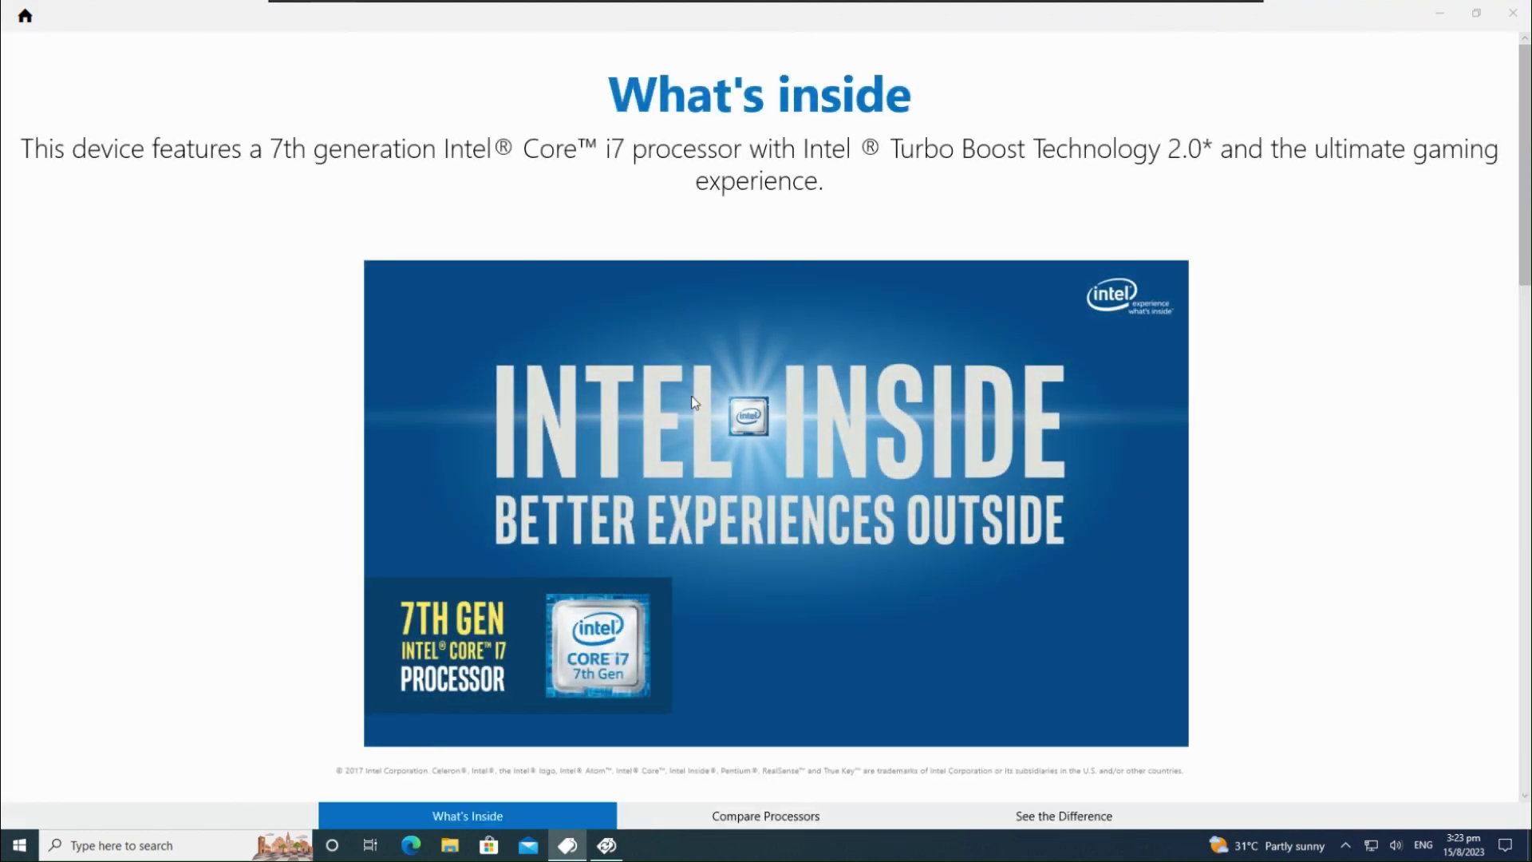
scroll(591, 565, "down", 2)
scroll(591, 565, "down", 10)
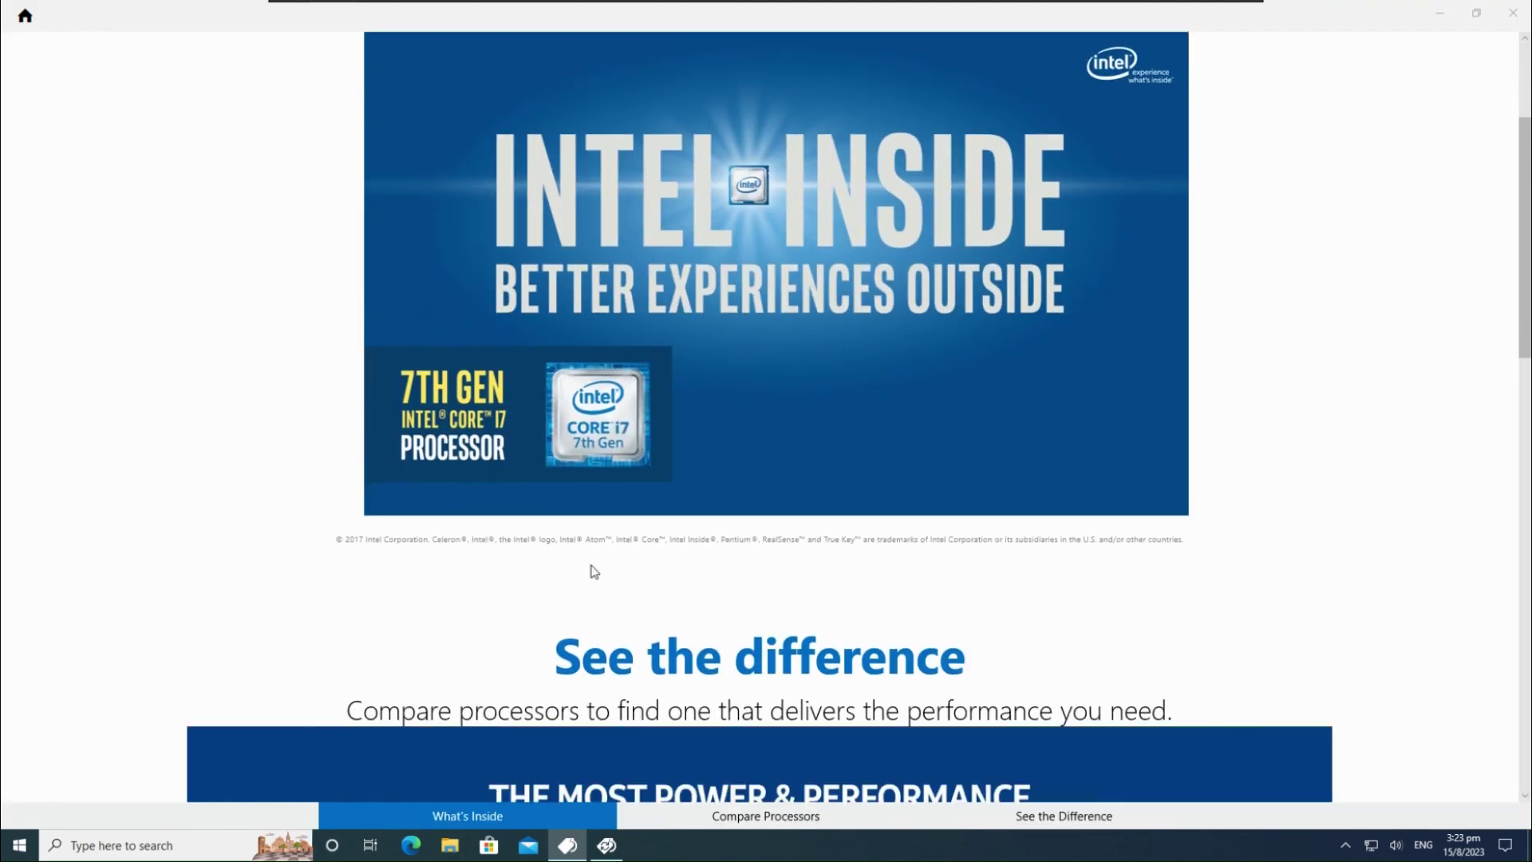
scroll(591, 571, "down", 5)
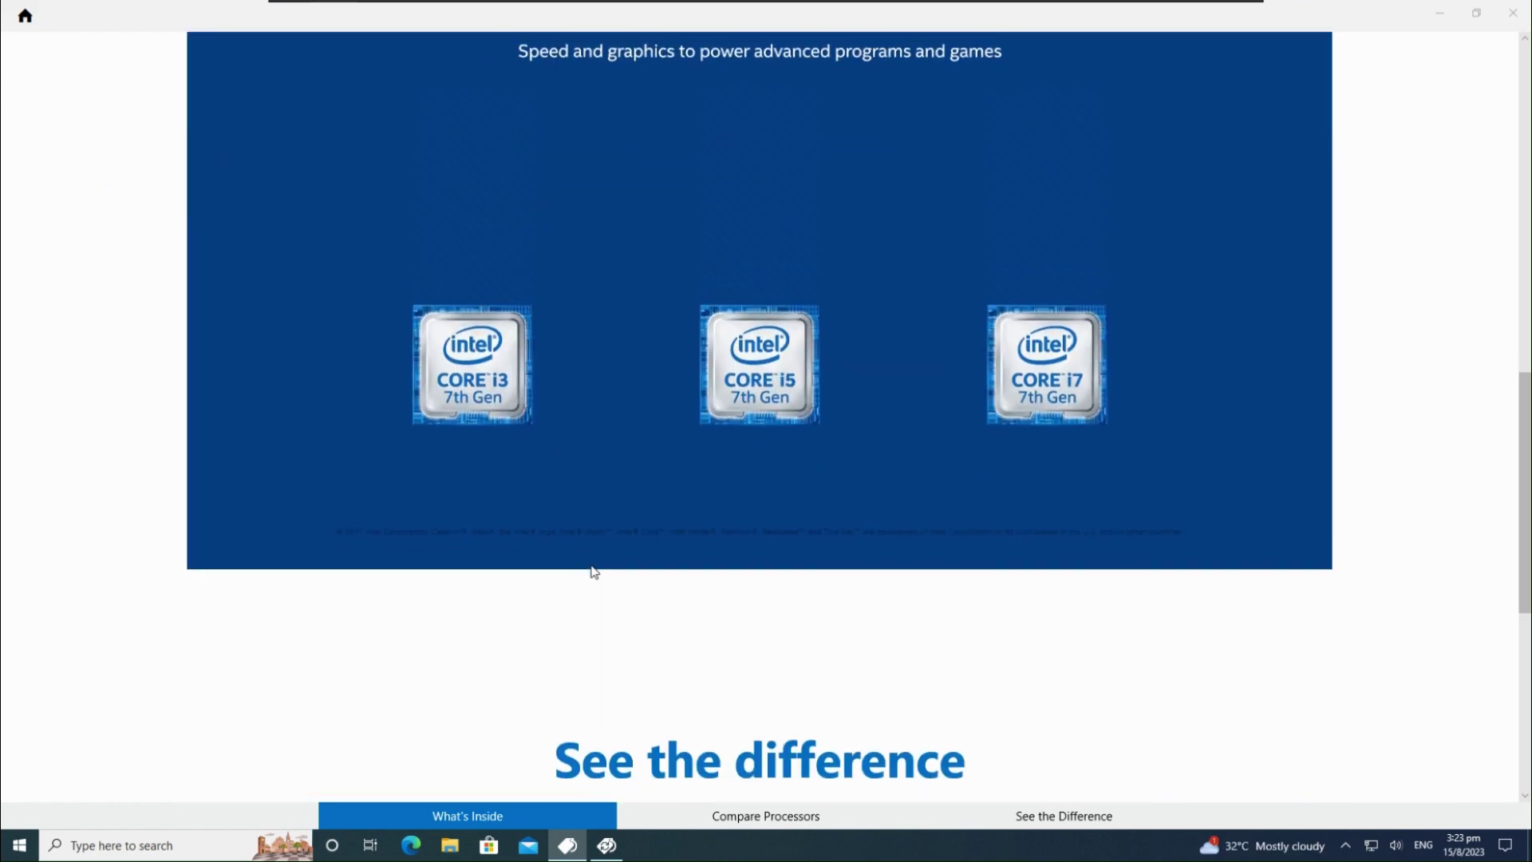
scroll(591, 572, "up", 2)
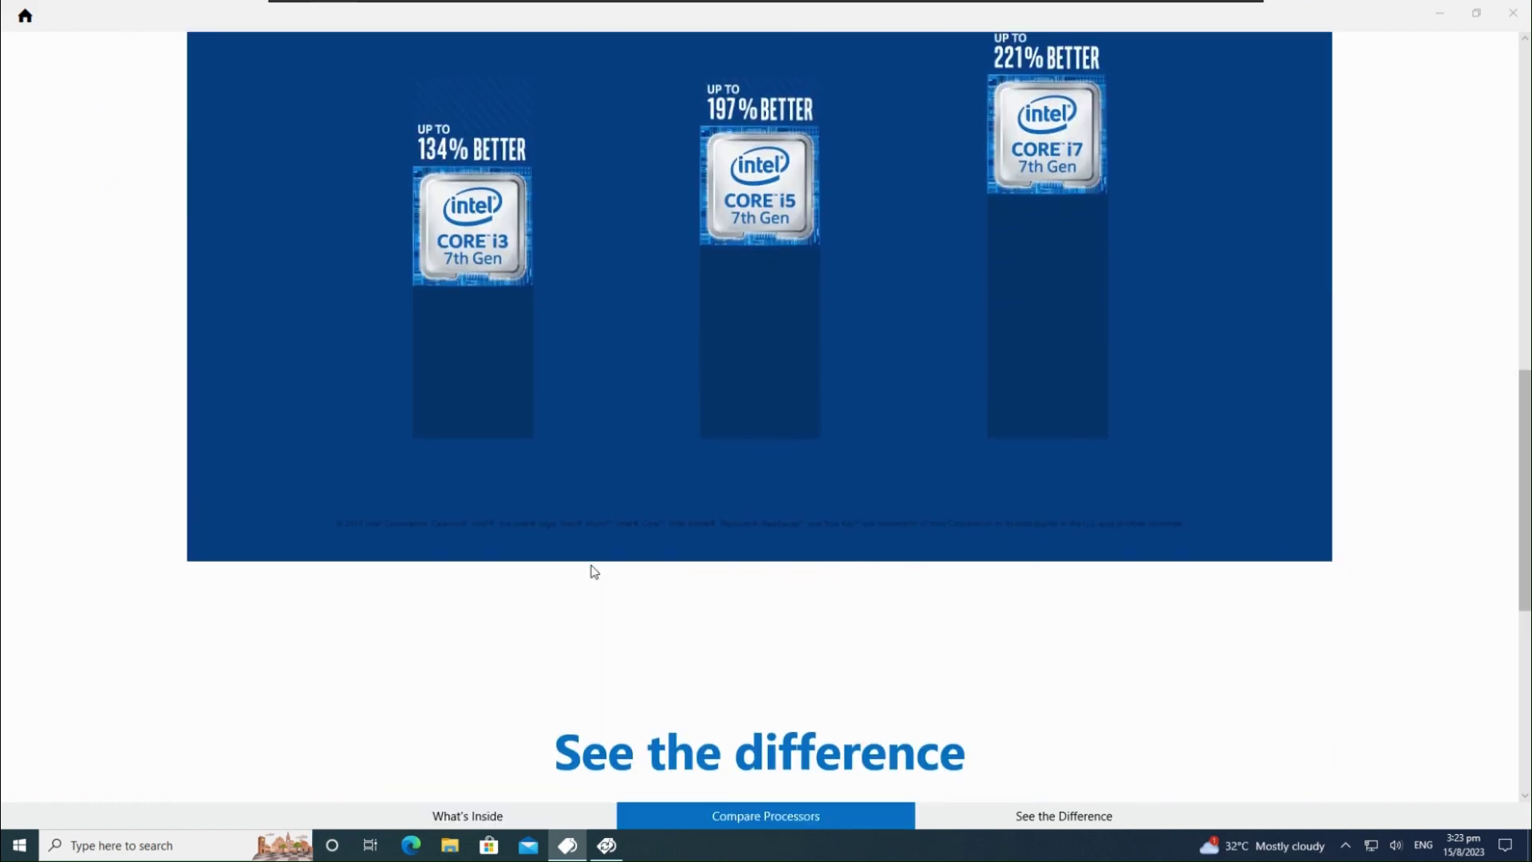
scroll(592, 571, "down", 8)
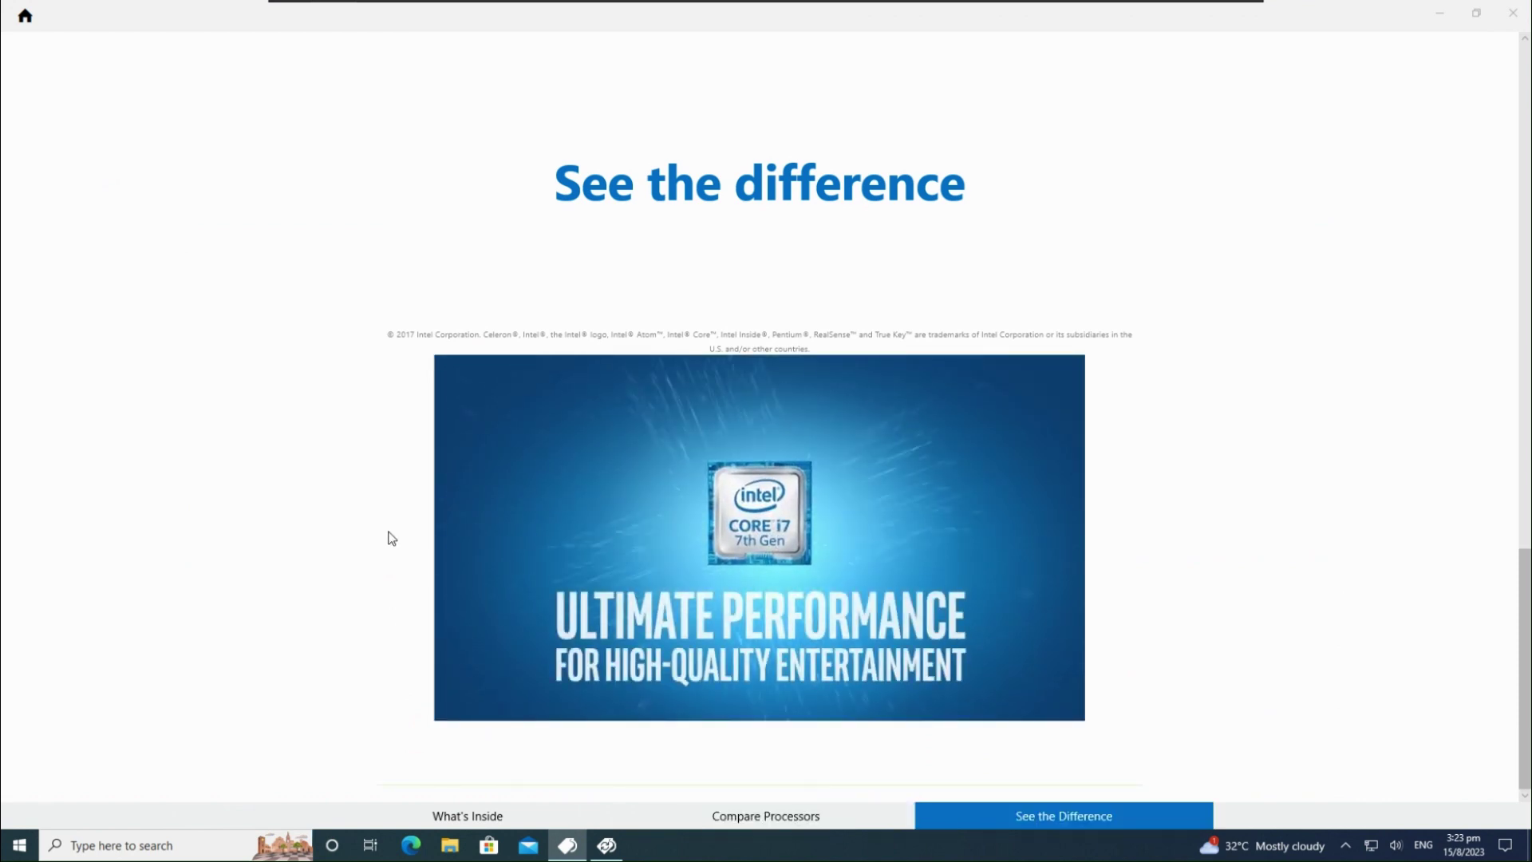
scroll(391, 539, "up", 6)
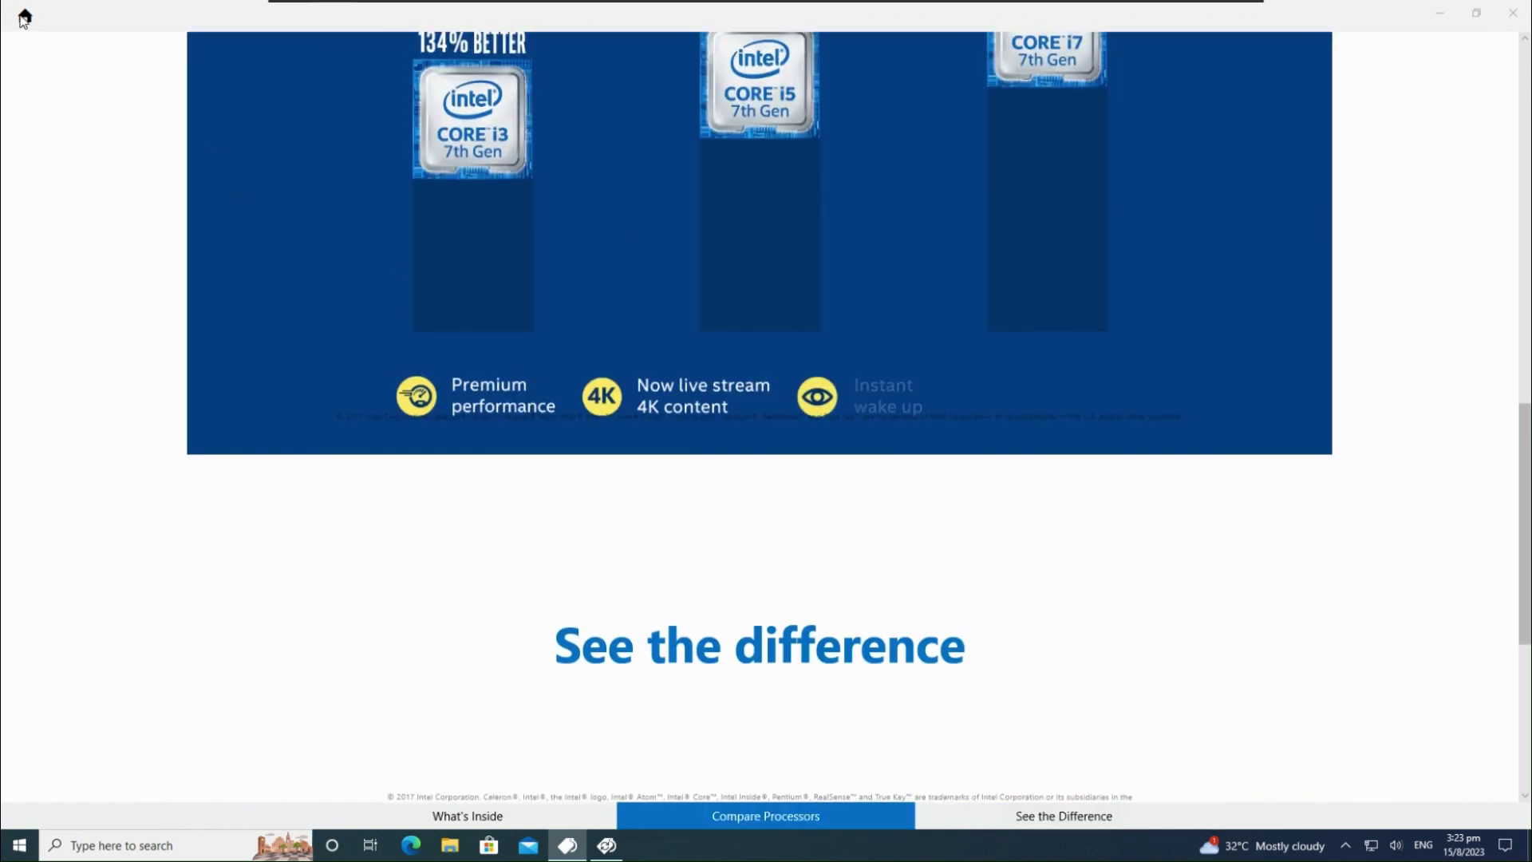
left_click(25, 16)
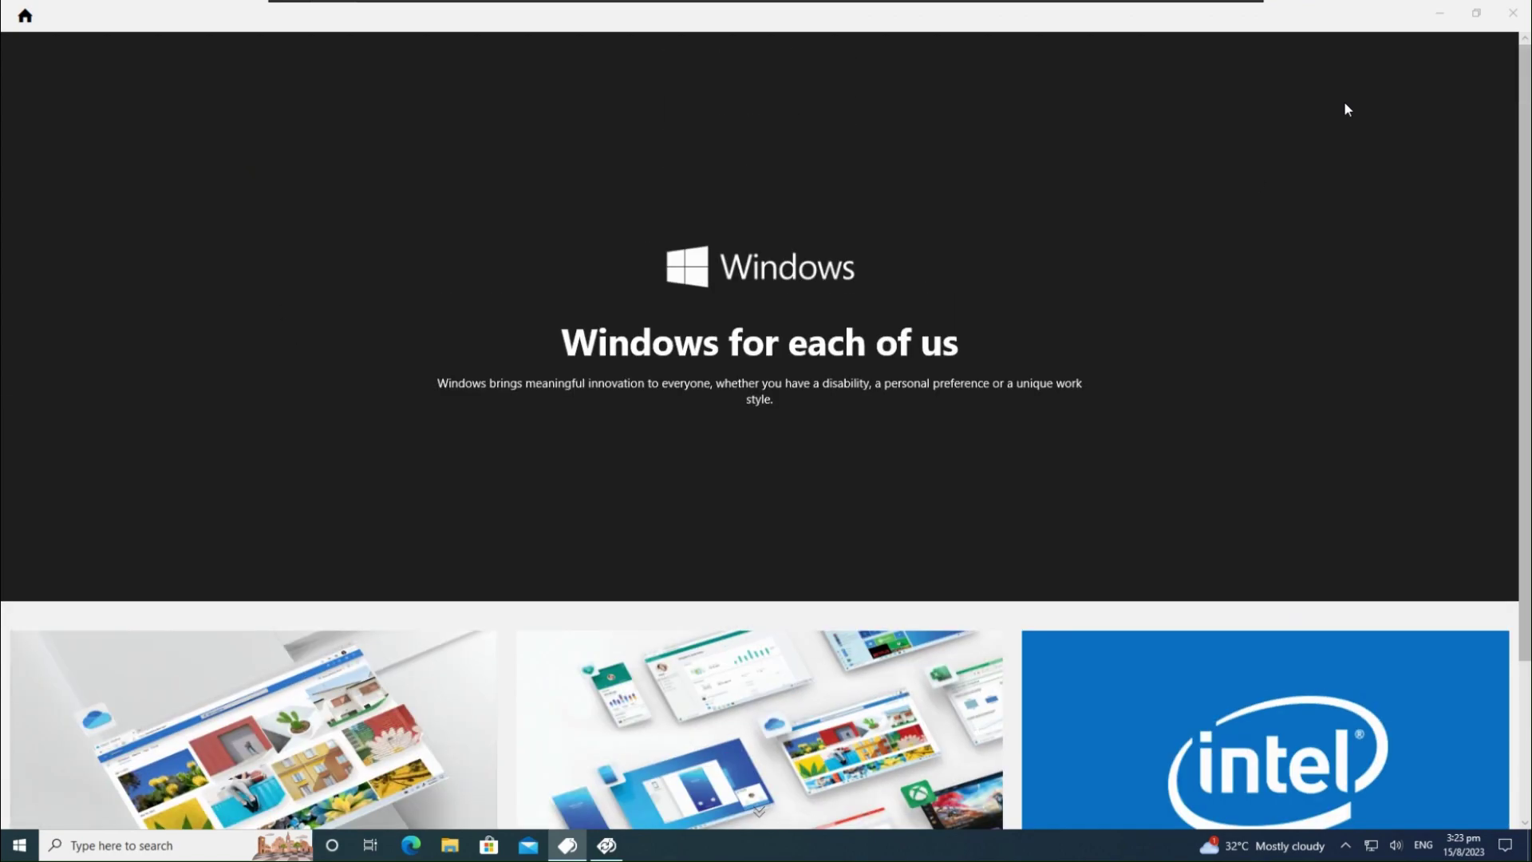
left_click(1513, 12)
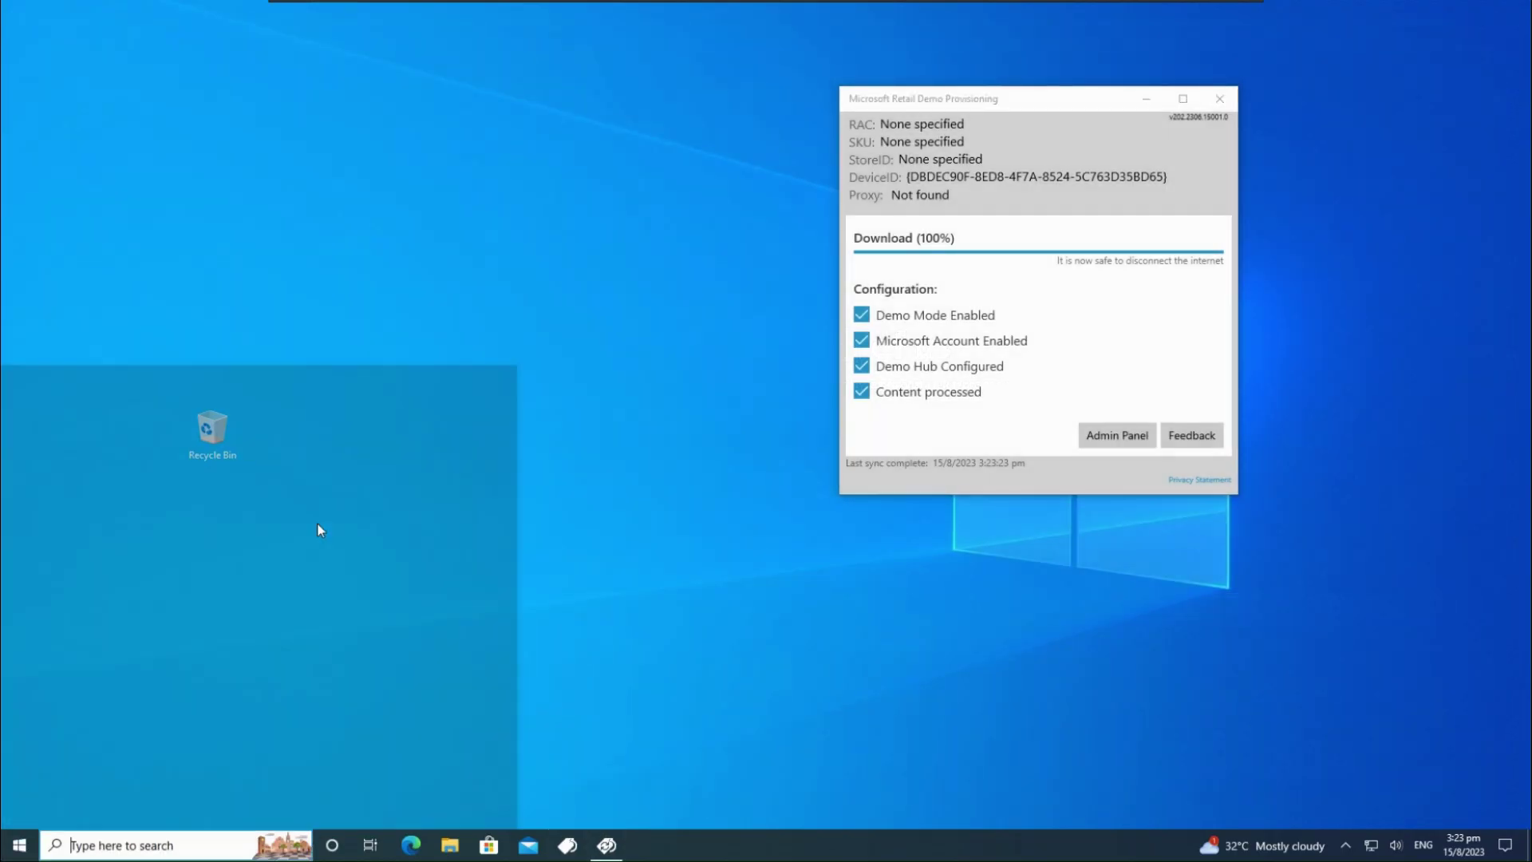
Open the account settings from Start, reposition the Settings window, then close it
scroll(152, 665, "down", 10)
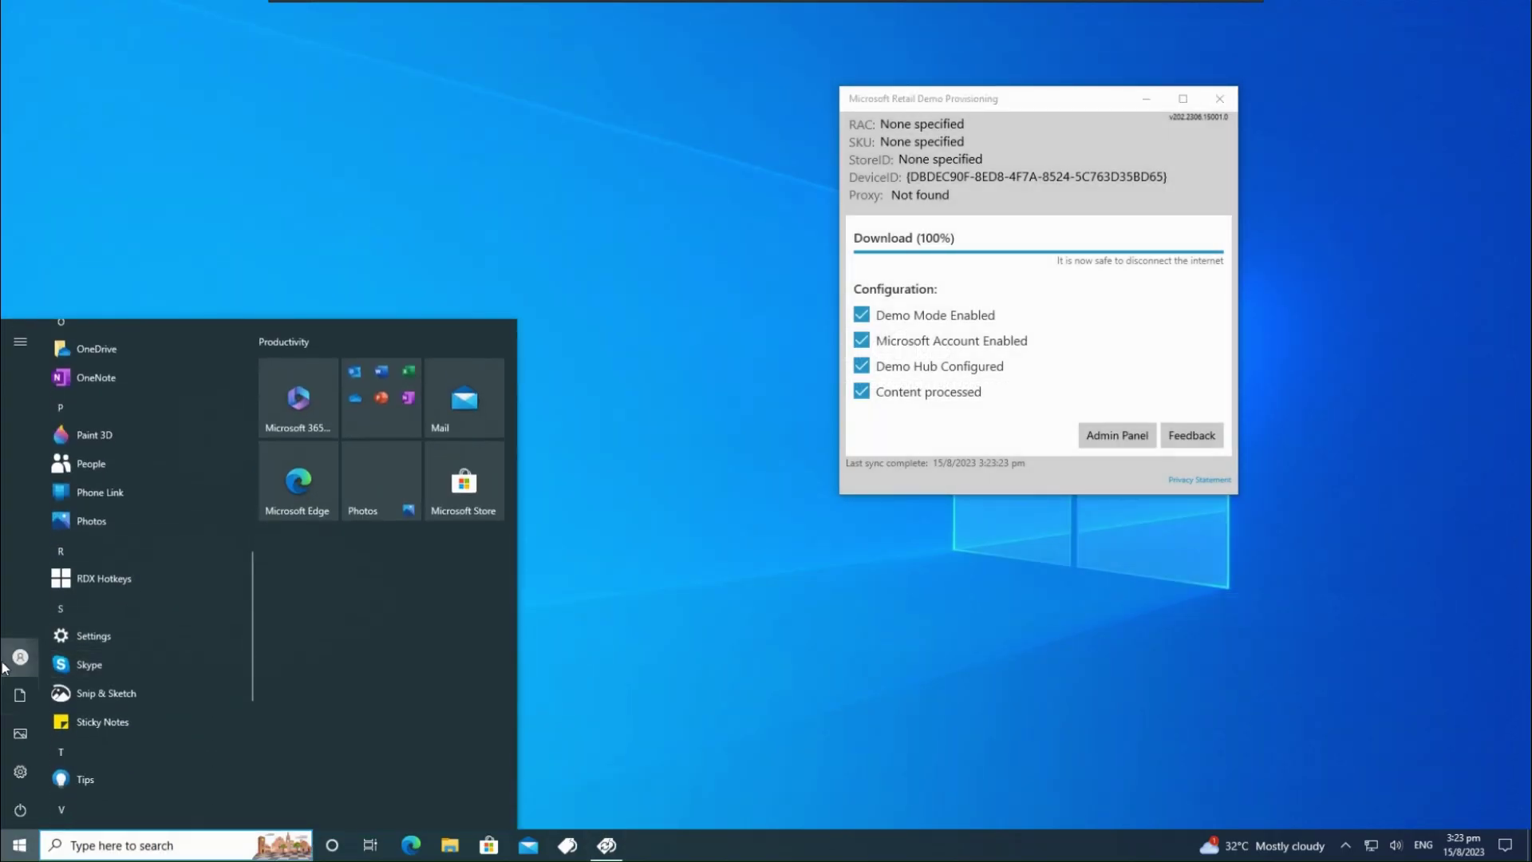
left_click(30, 650)
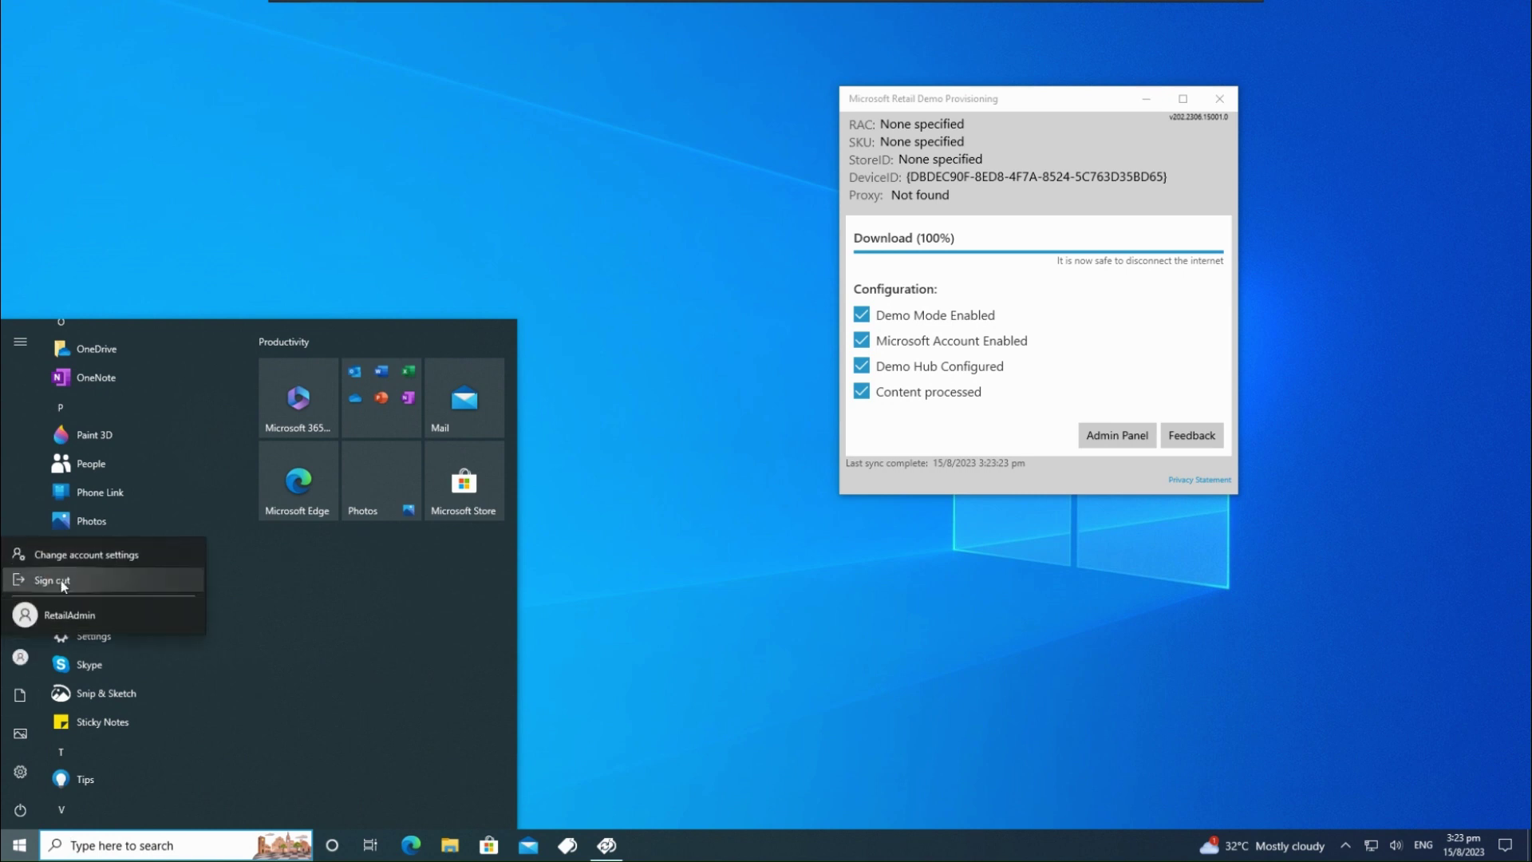
key("Escape")
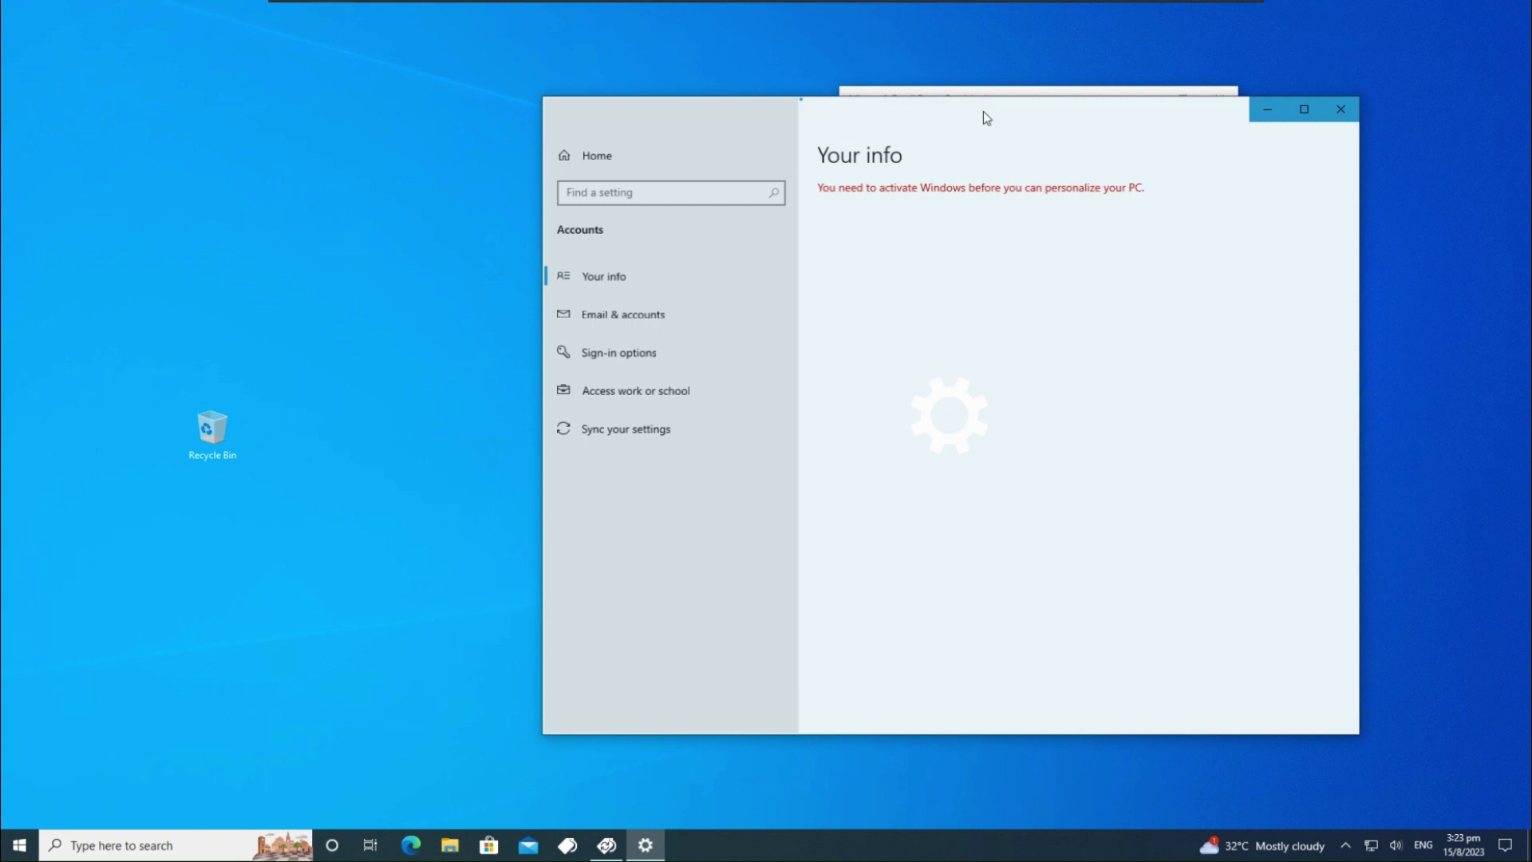
left_click_drag(985, 117, 418, 102)
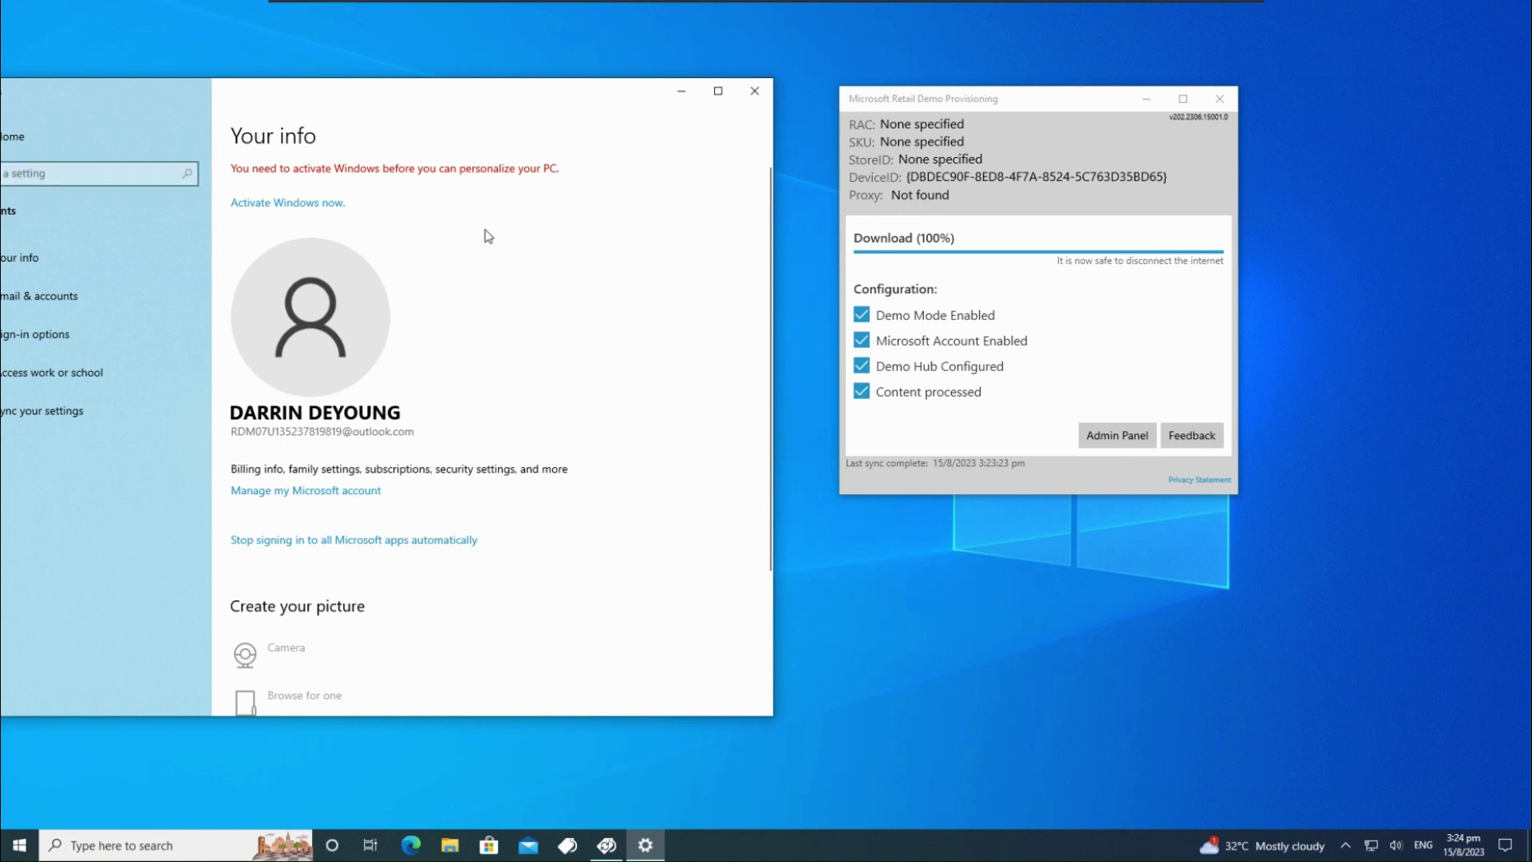
left_click_drag(503, 103, 571, 130)
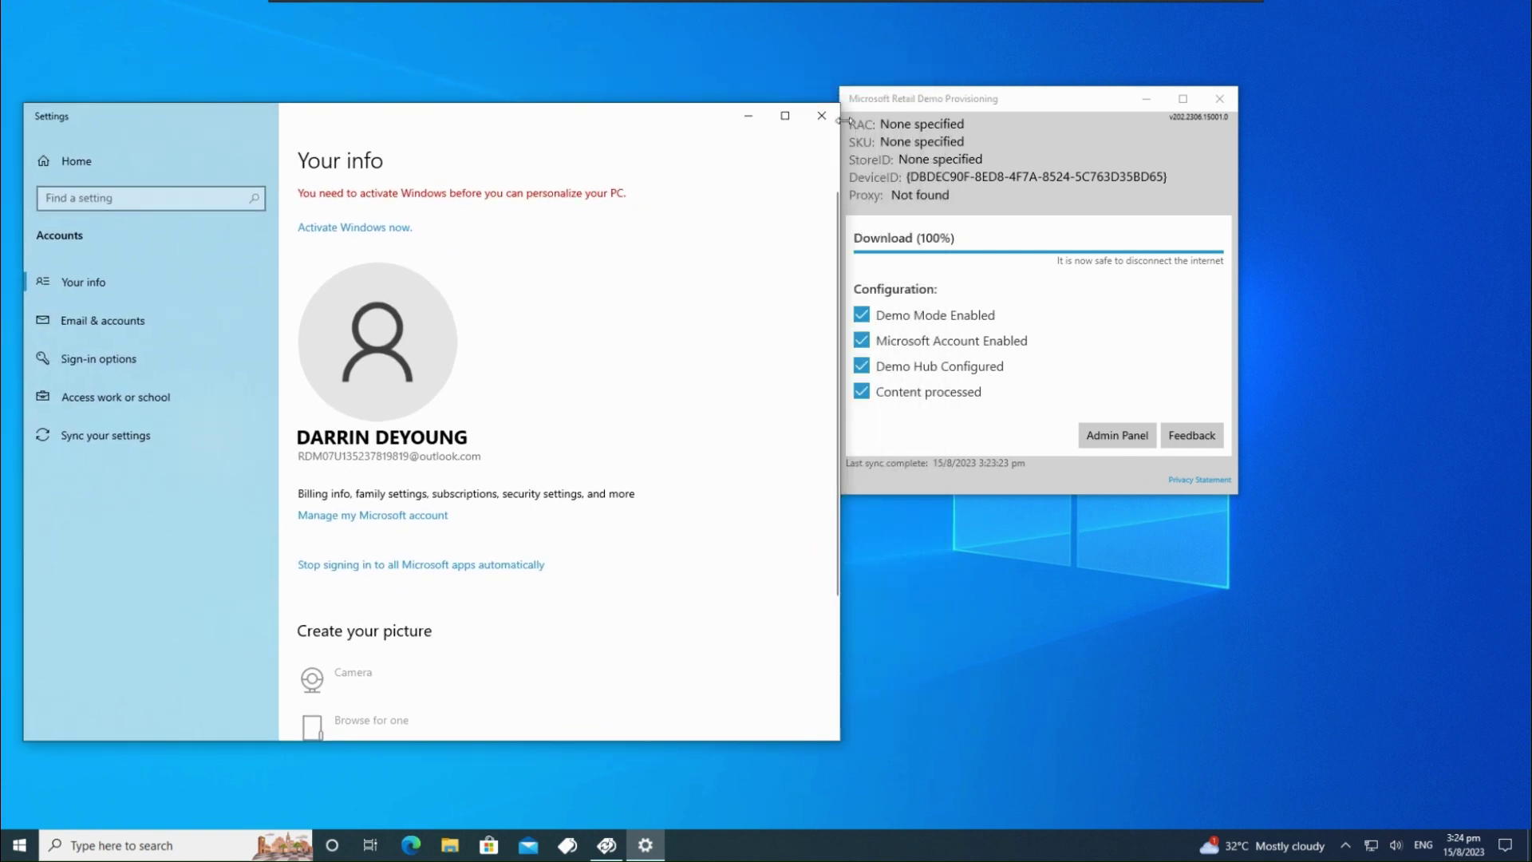
left_click(821, 115)
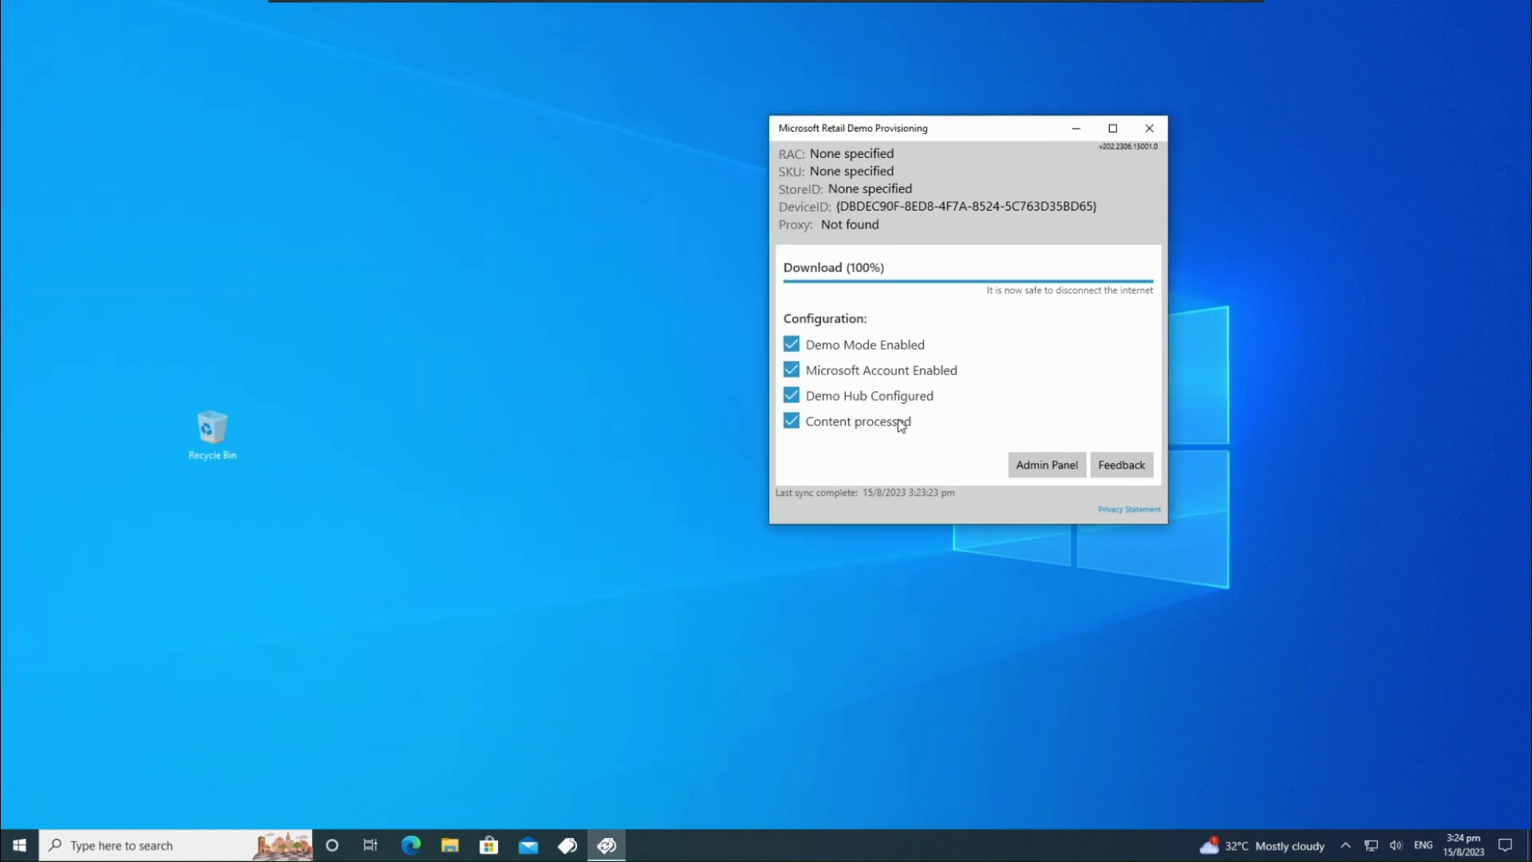
Enter an Admin Panel access code, which is rejected, then close the provisioning app
left_click(1027, 465)
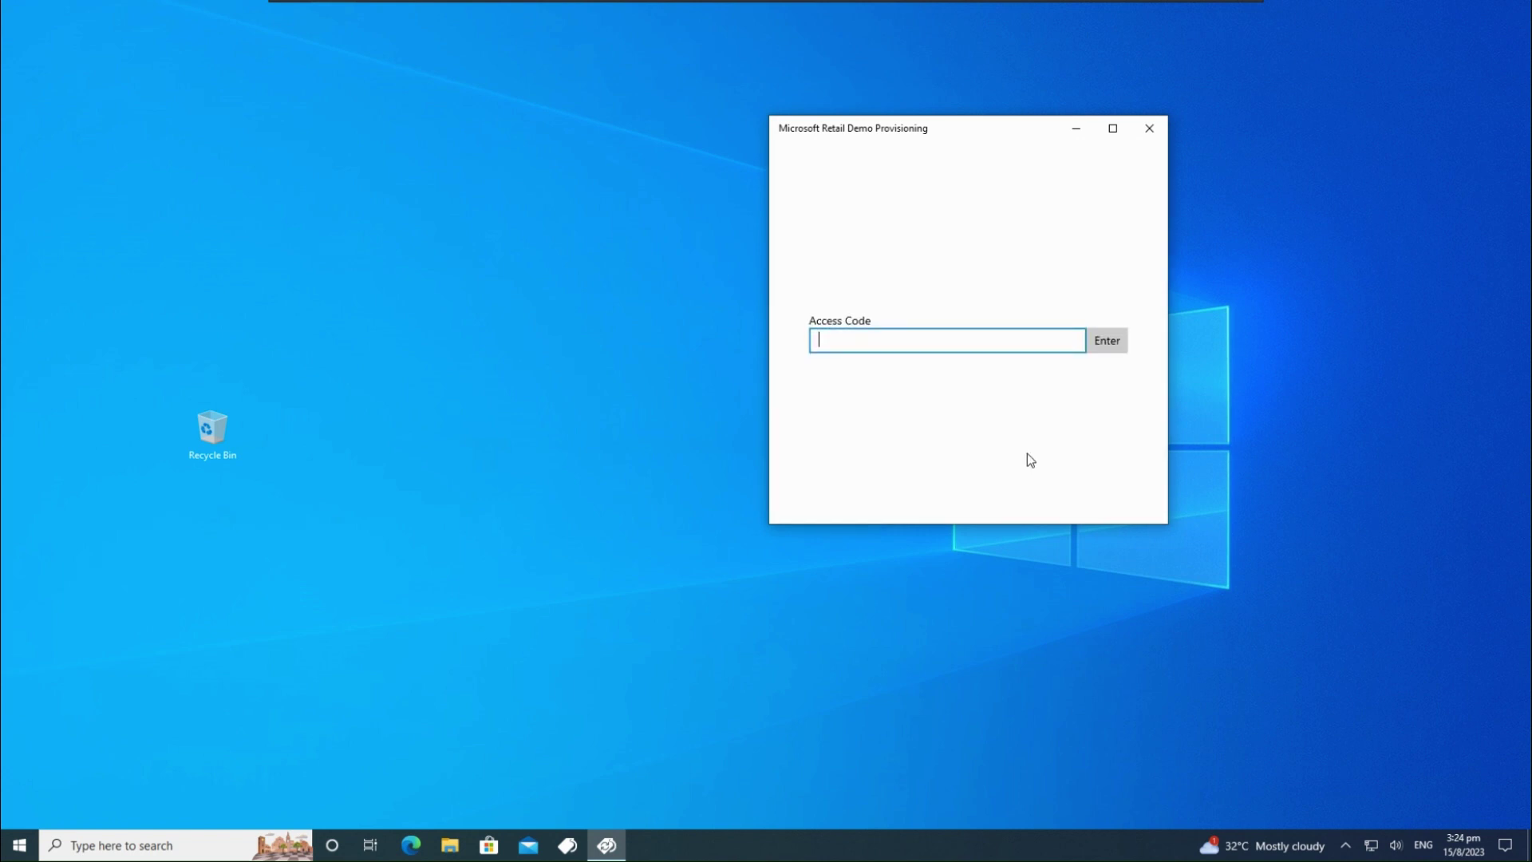
type("admin")
key("Return")
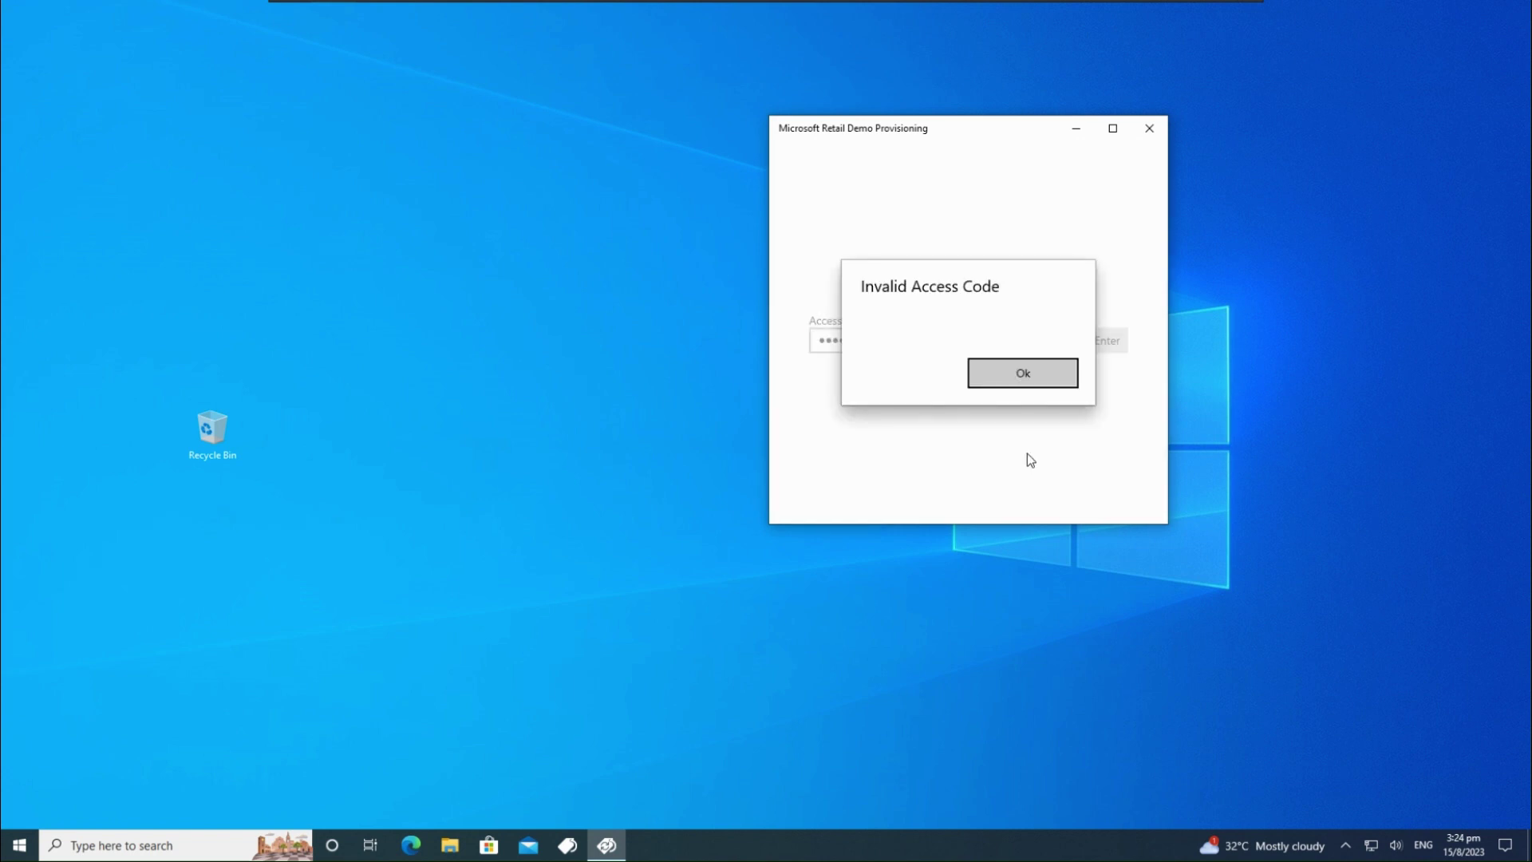
left_click(19, 845)
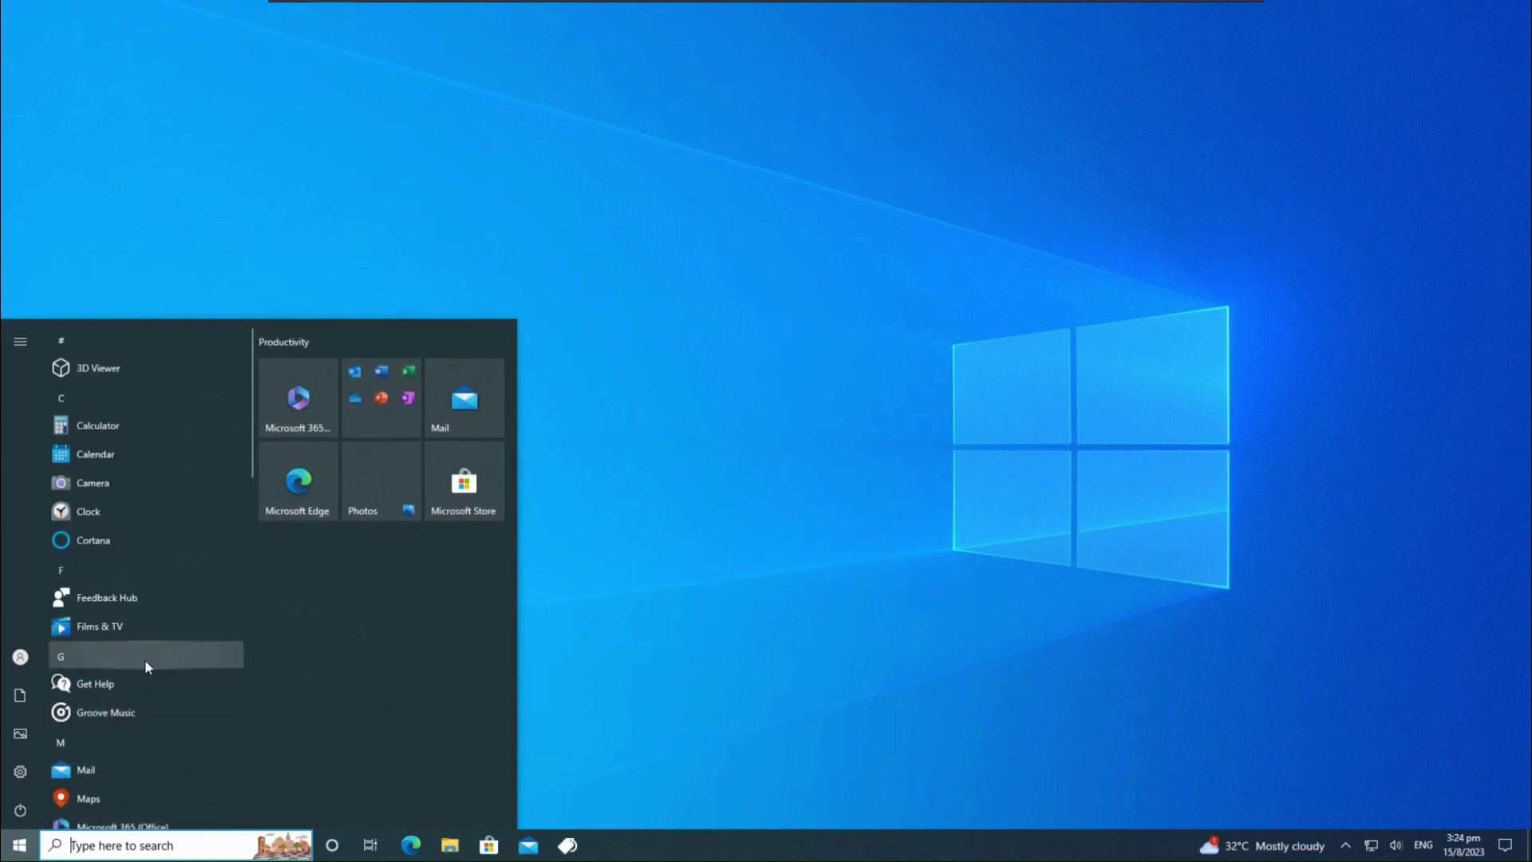
scroll(145, 661, "down", 5)
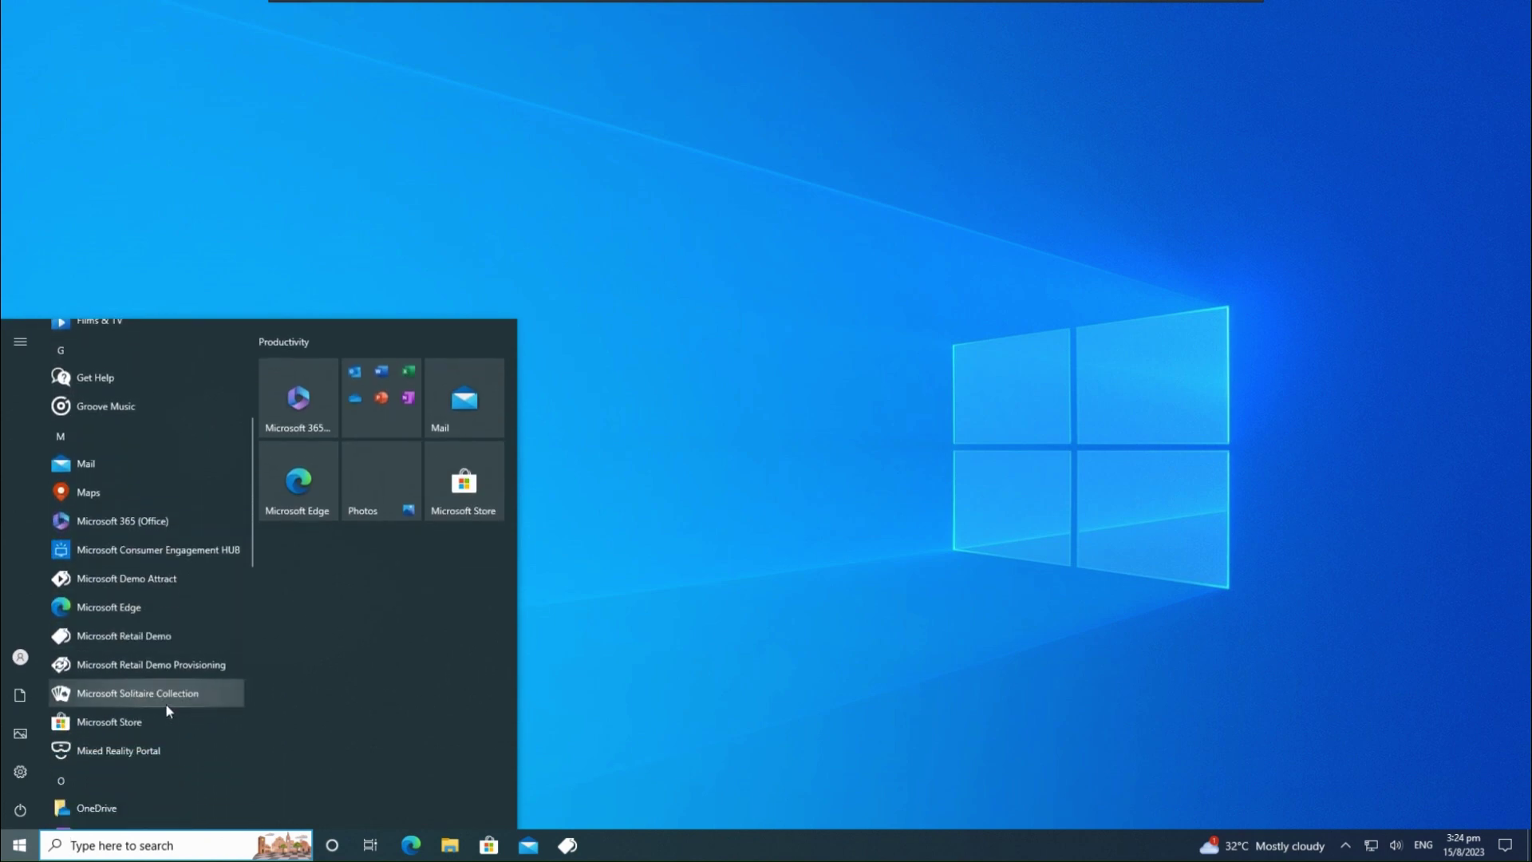
Relaunch Retail Demo Provisioning, then start Microsoft Demo Attract from the M apps
left_click(175, 665)
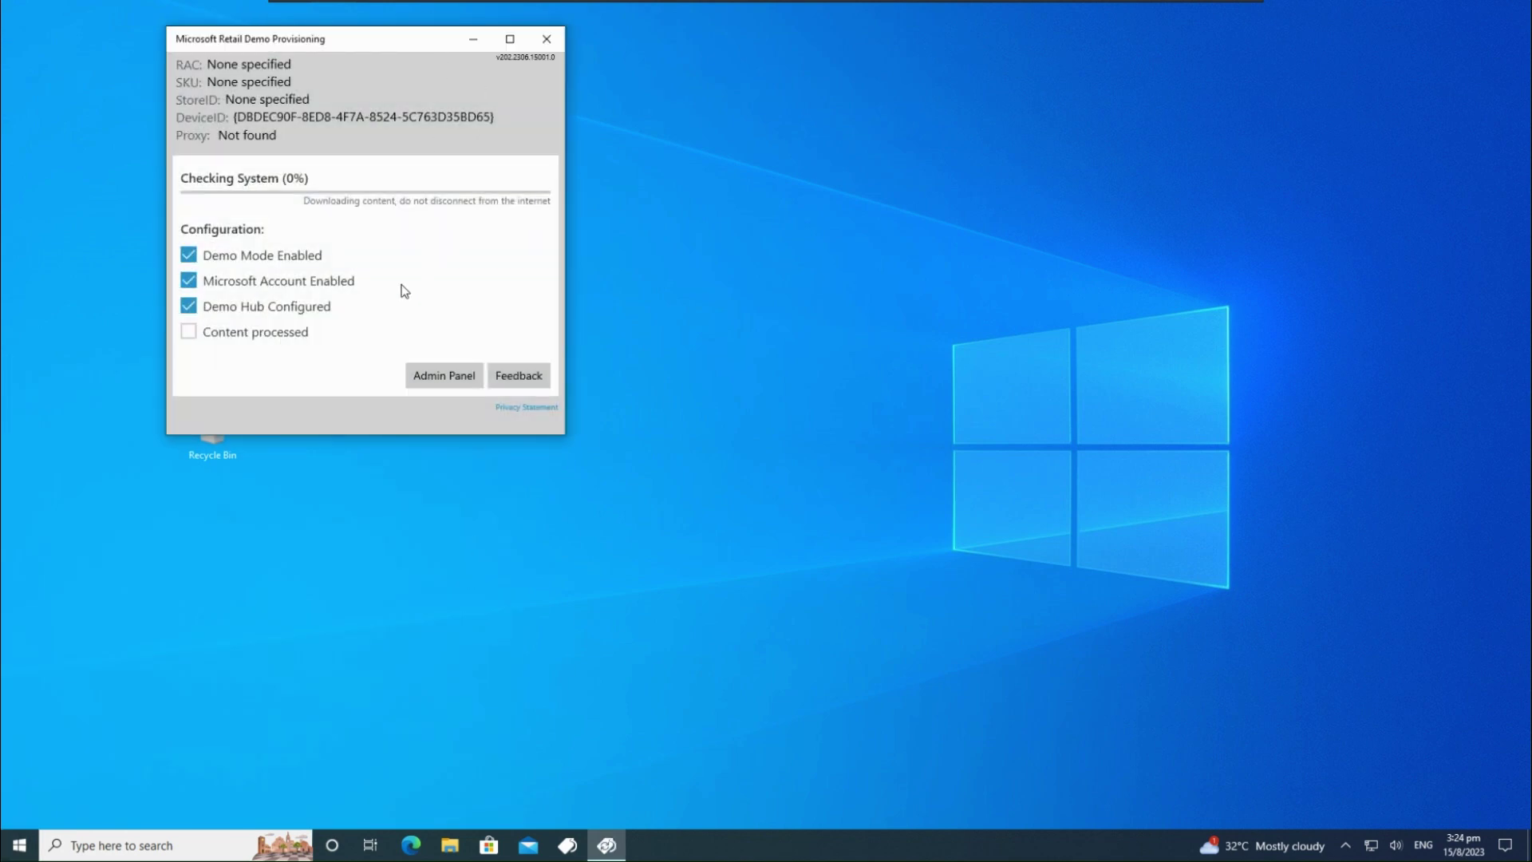
key("super")
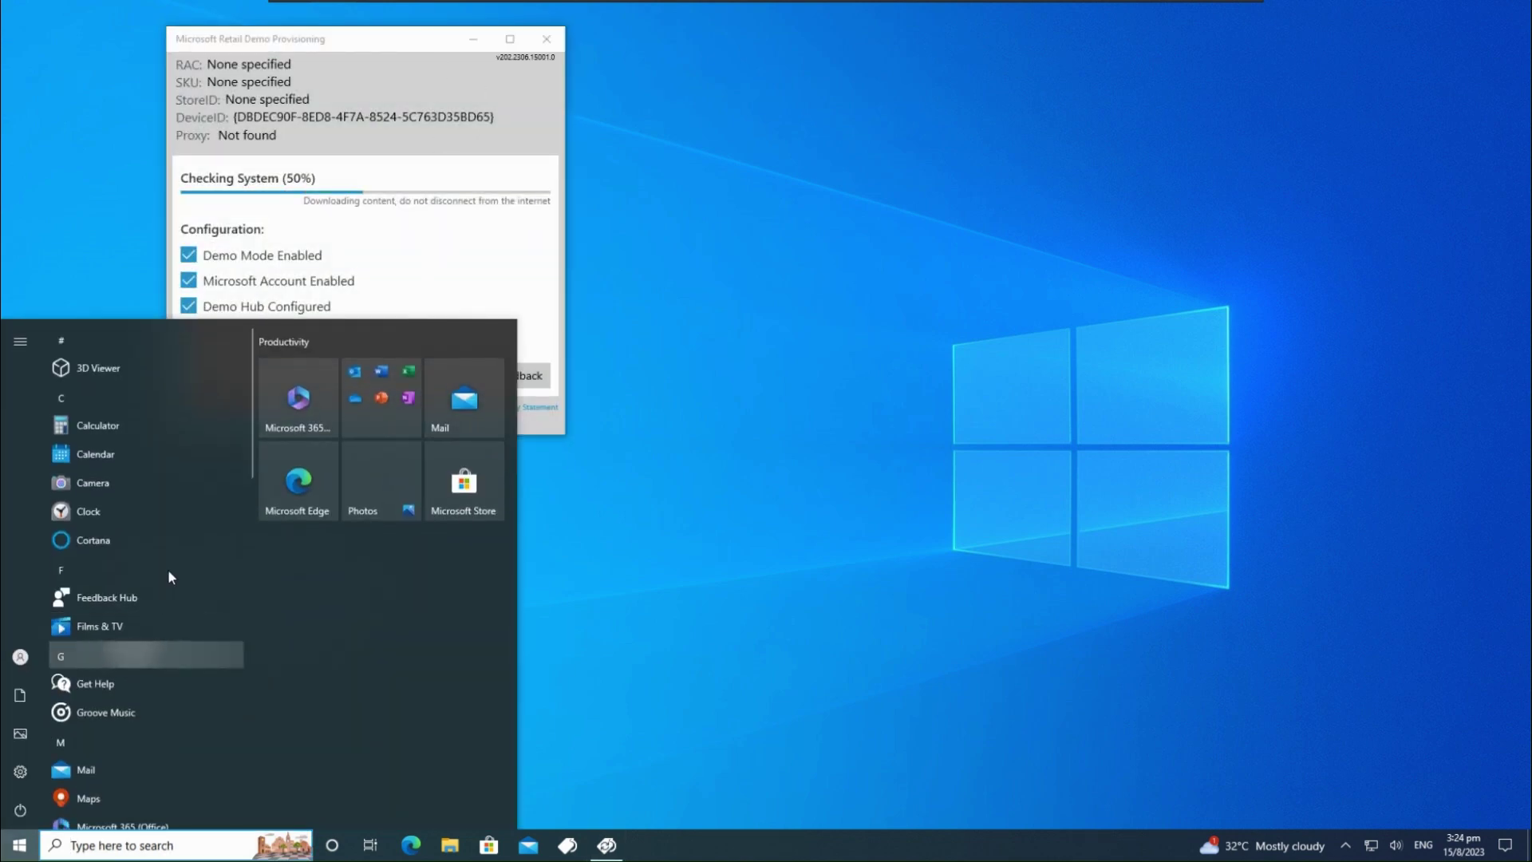
left_click(126, 663)
left_click(209, 549)
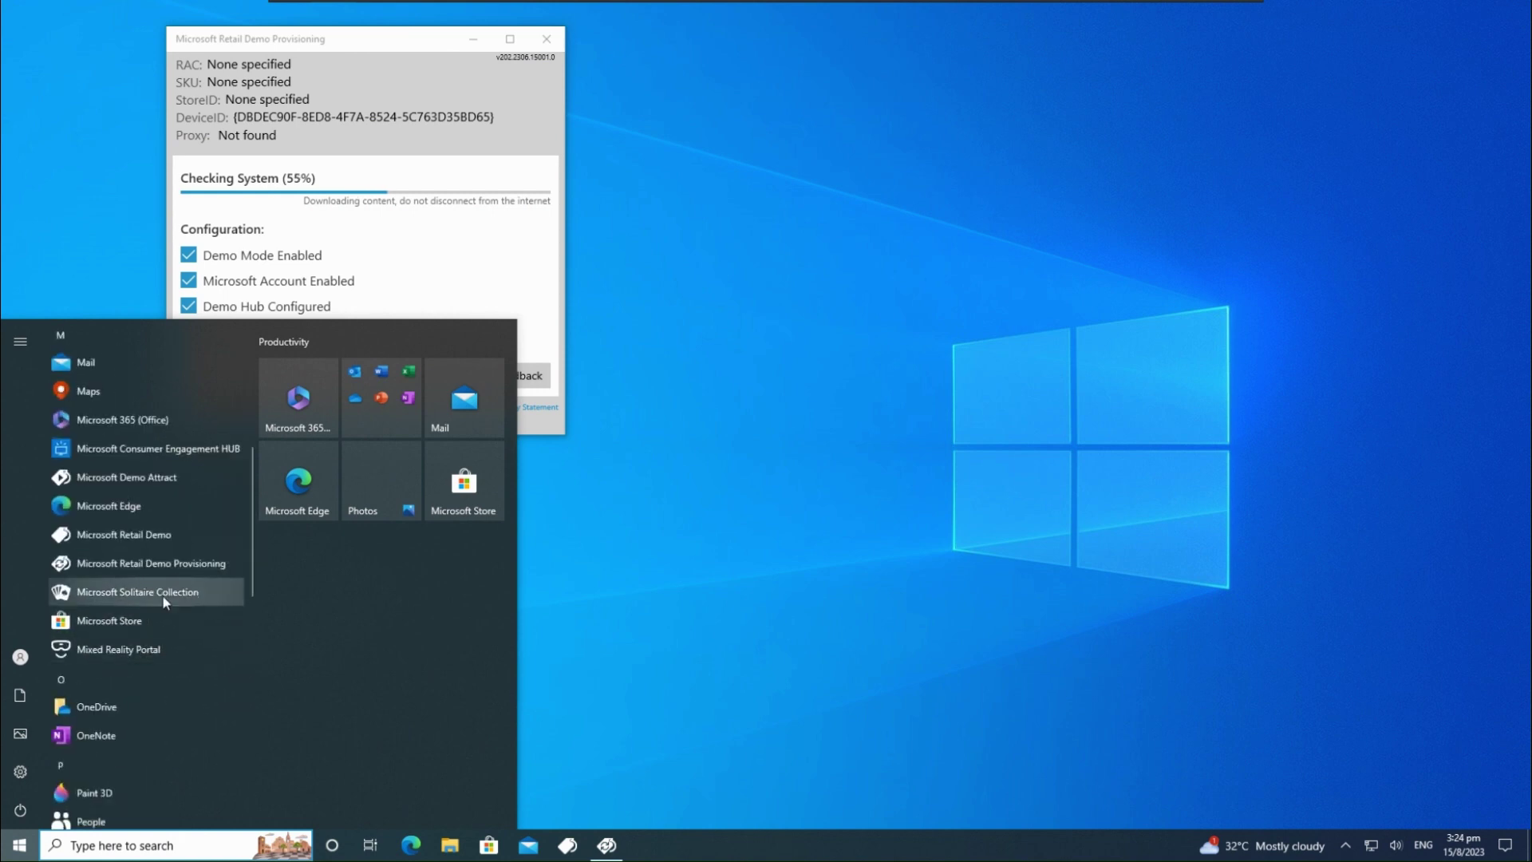
left_click(200, 481)
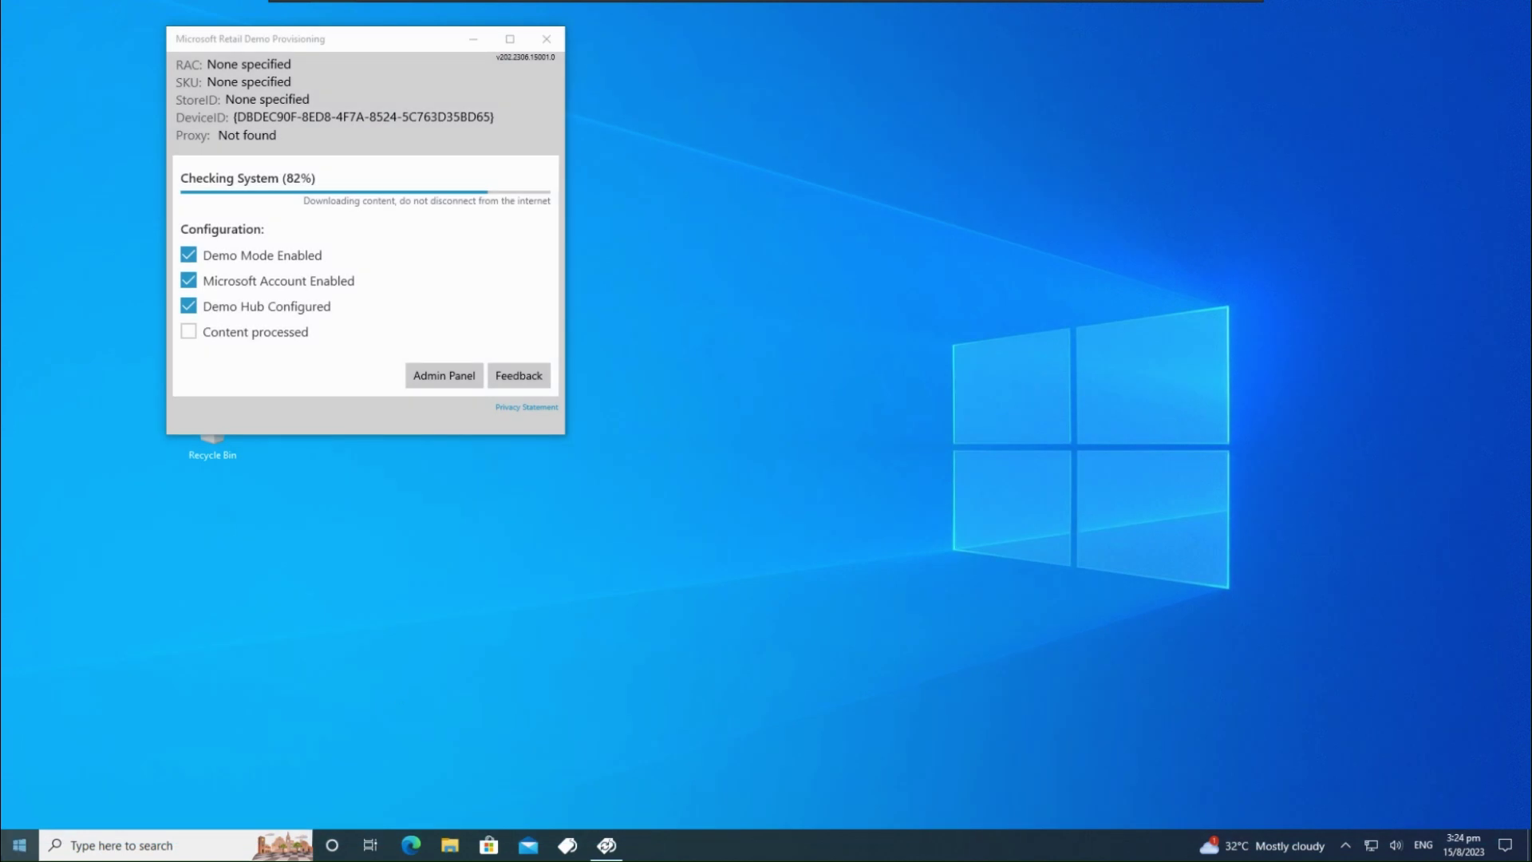
Exit Microsoft Demo Attract to the desktop and launch it again from Start
left_click(19, 845)
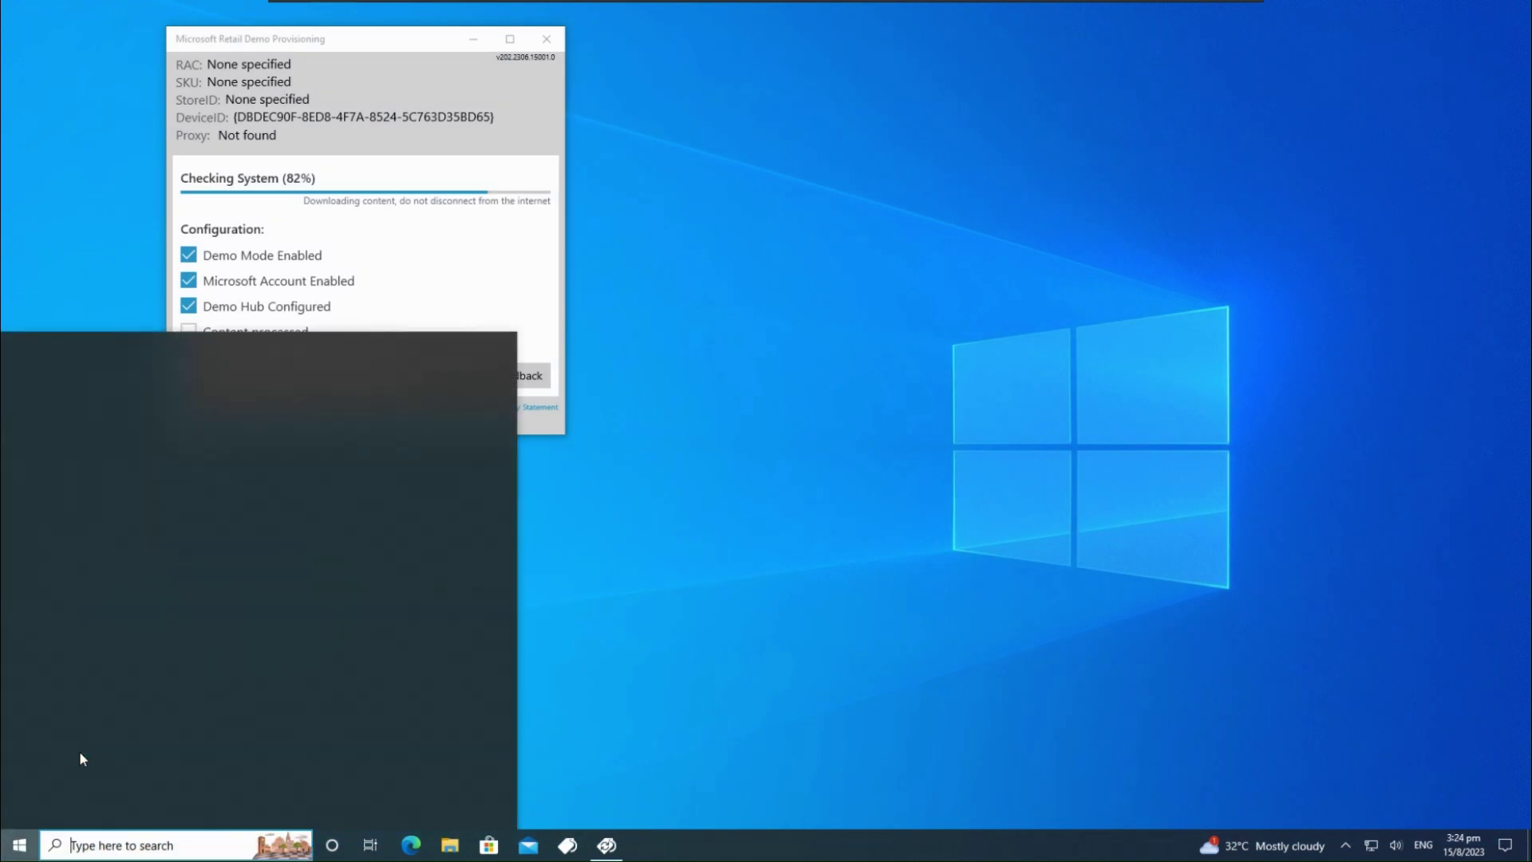
scroll(117, 698, "down", 5)
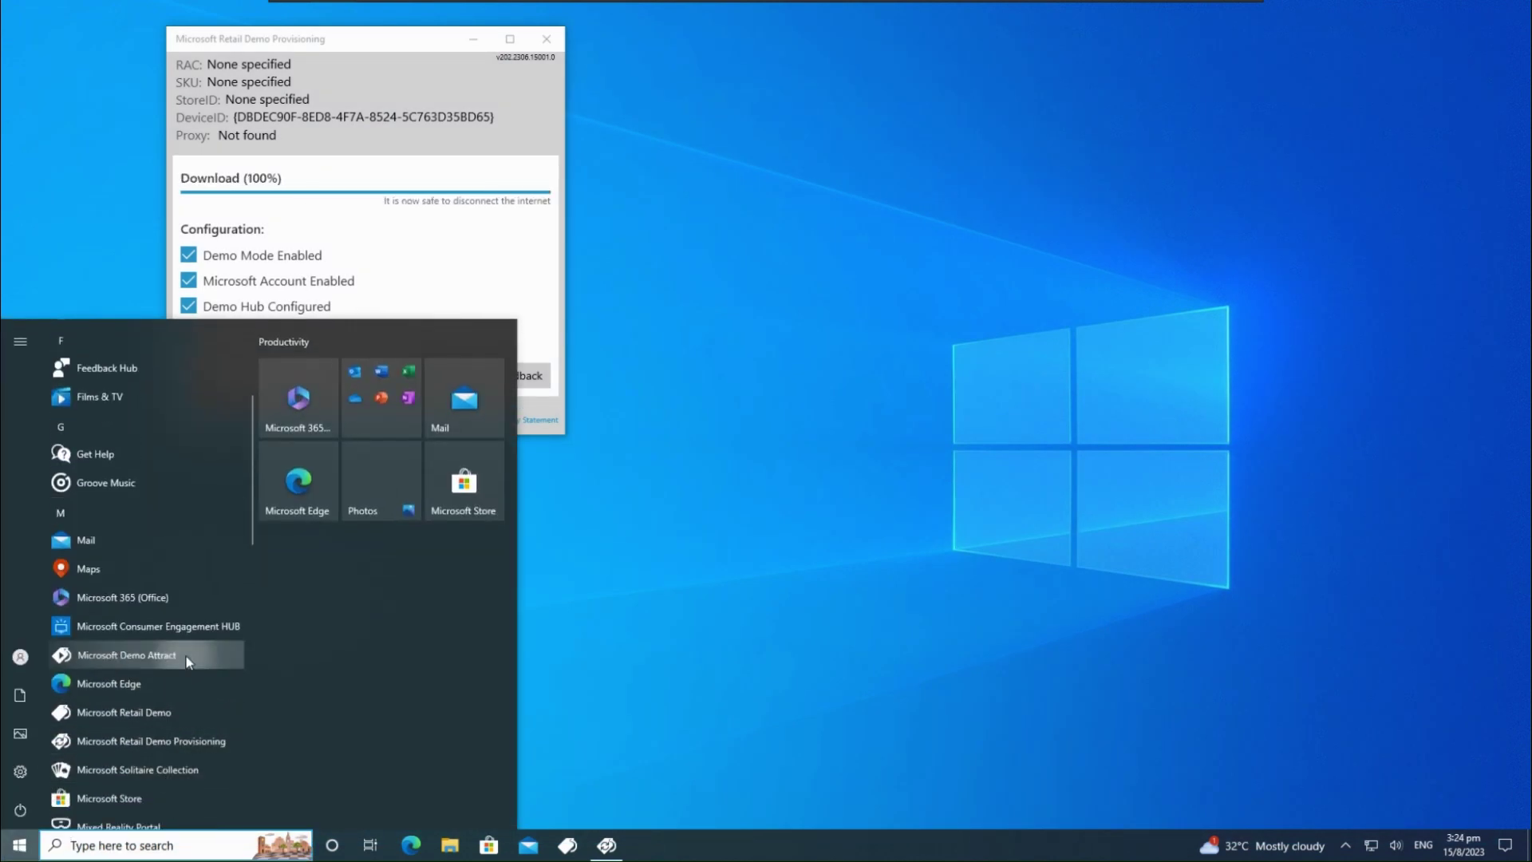
left_click(126, 655)
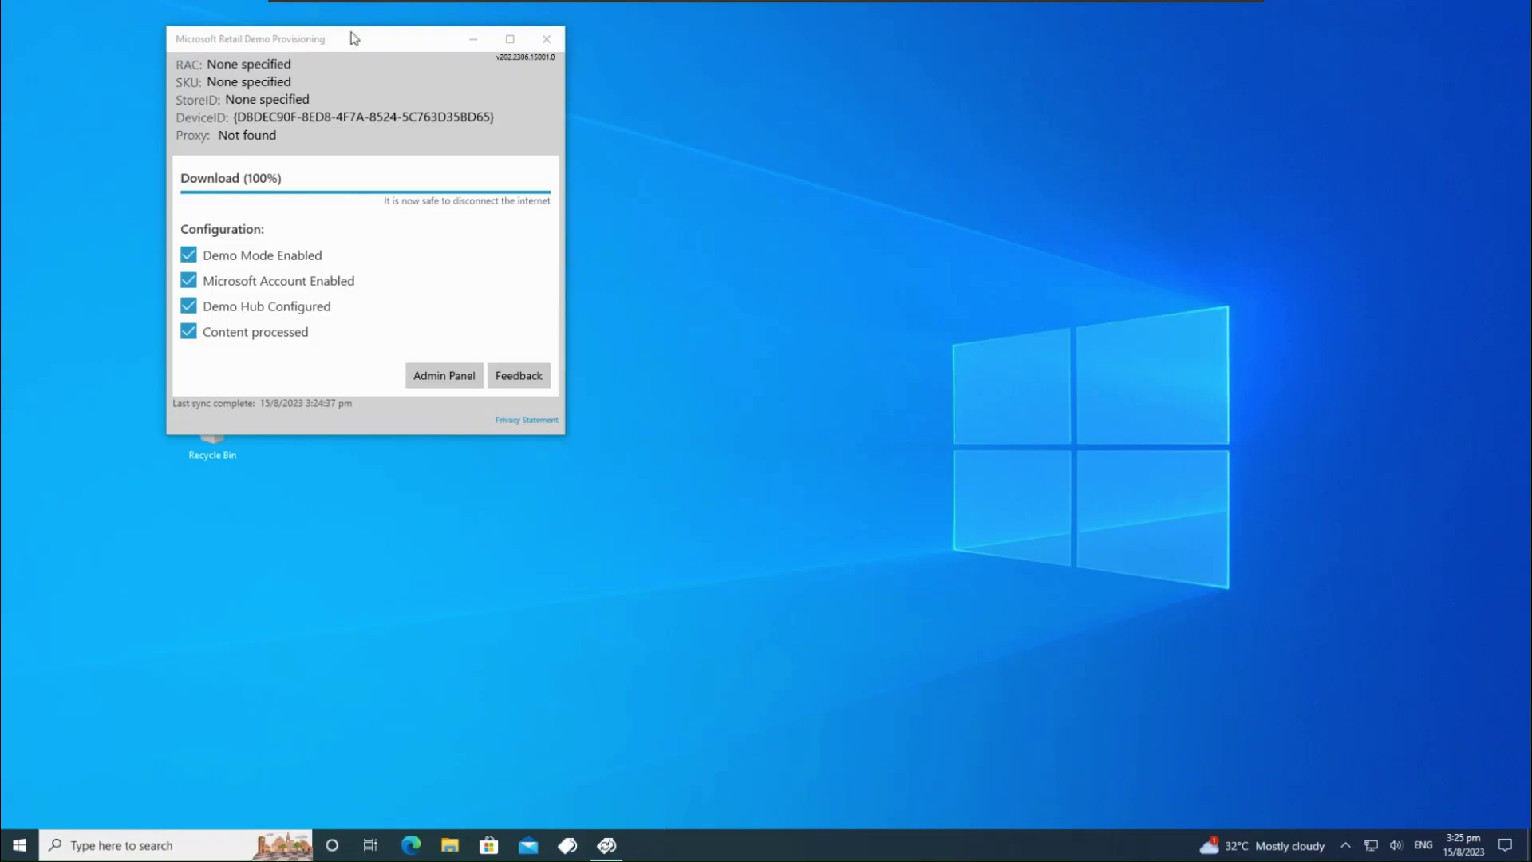
Once provisioning completes, drag the provisioning window toward the screen centre
left_click_drag(354, 38, 490, 121)
Unlock the provisioning admin options with the access code and choose Remove Retail Demo
left_click(572, 443)
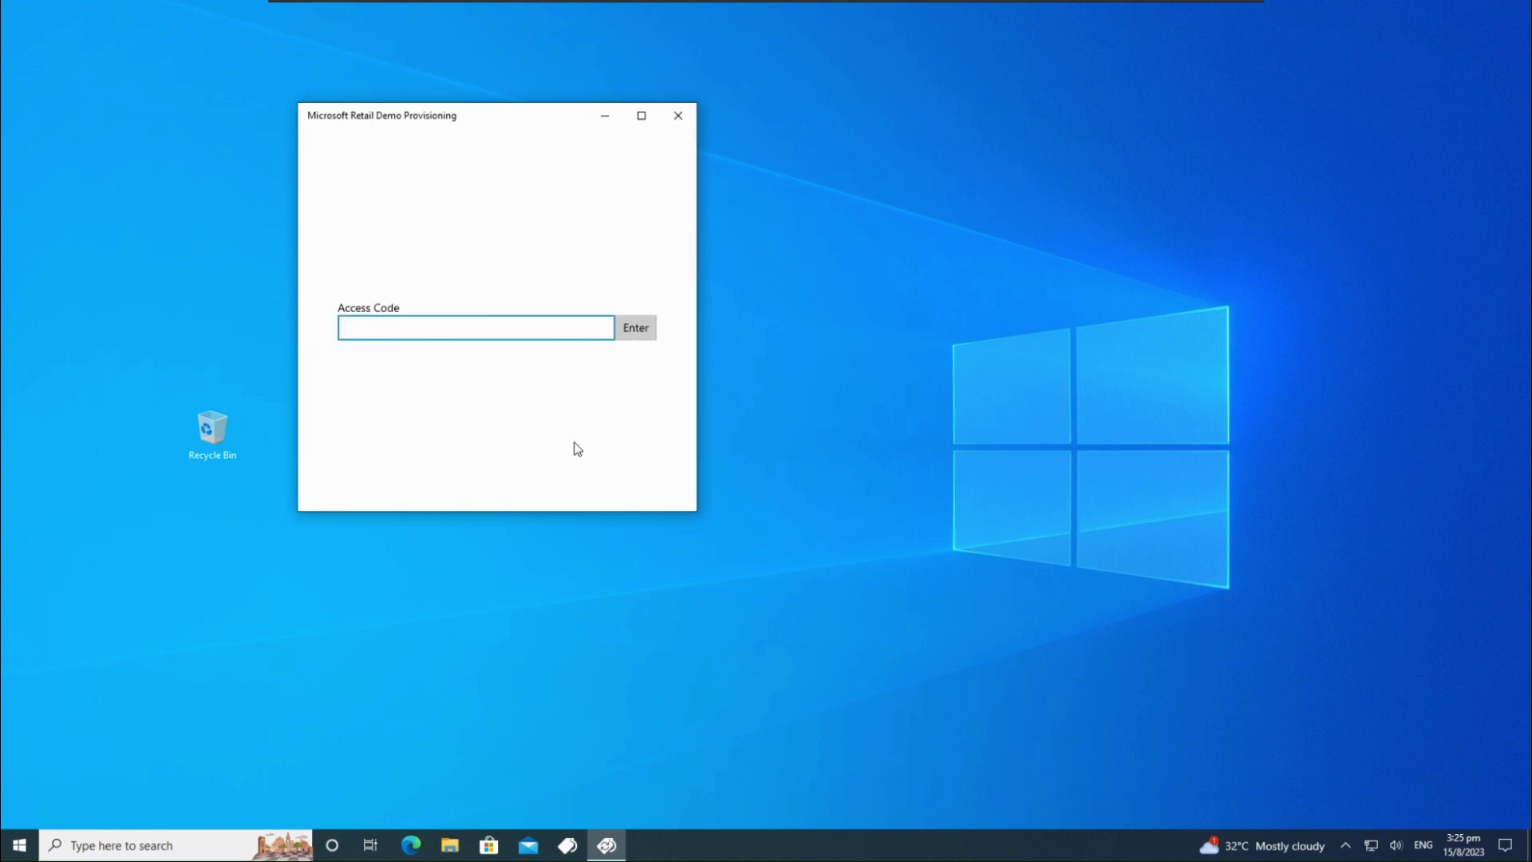
type("admin")
key("Return")
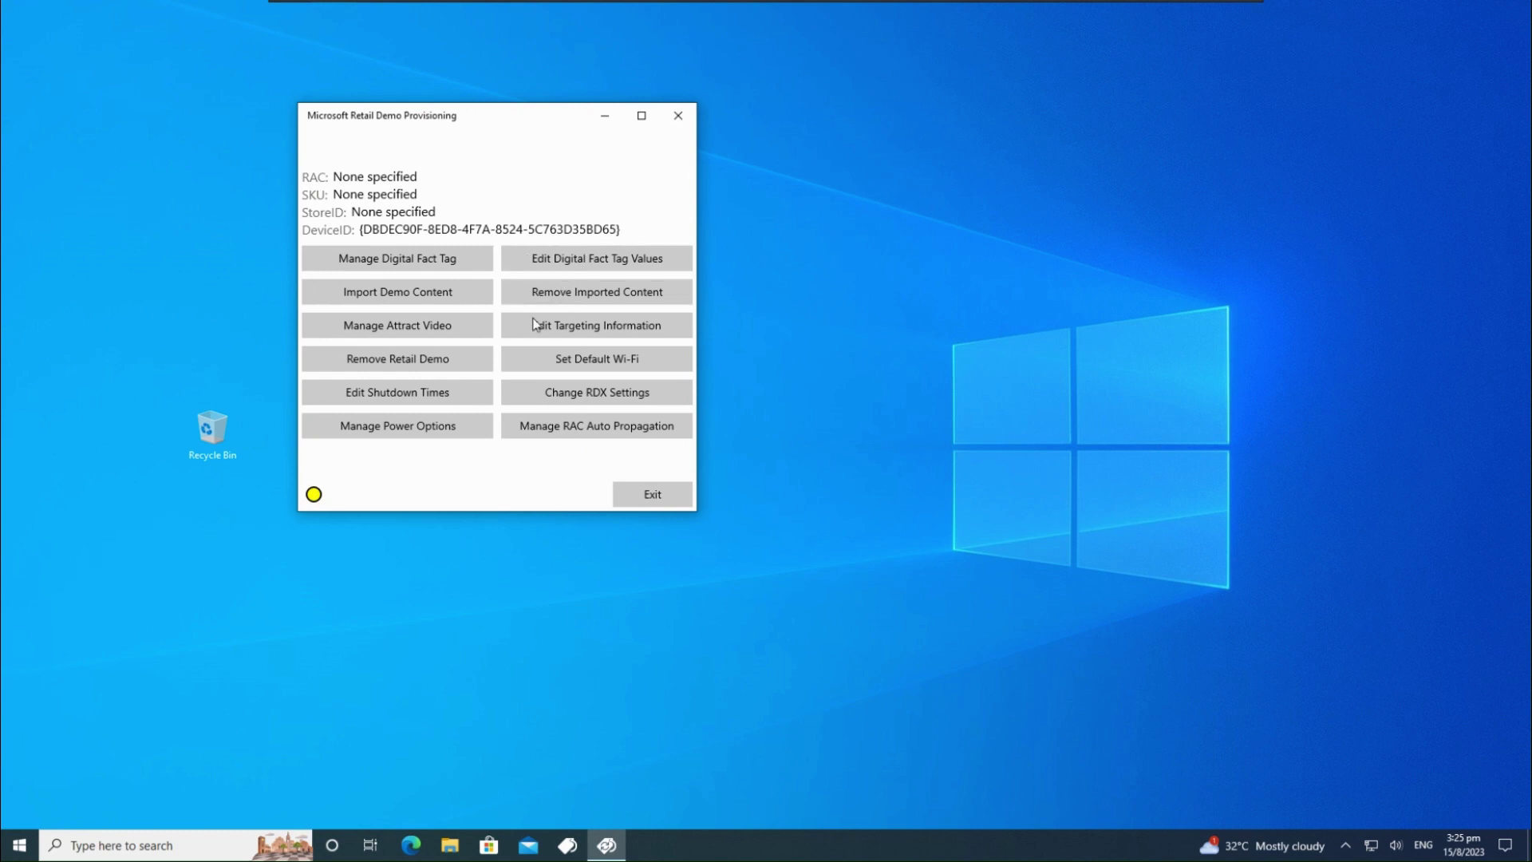
left_click(477, 365)
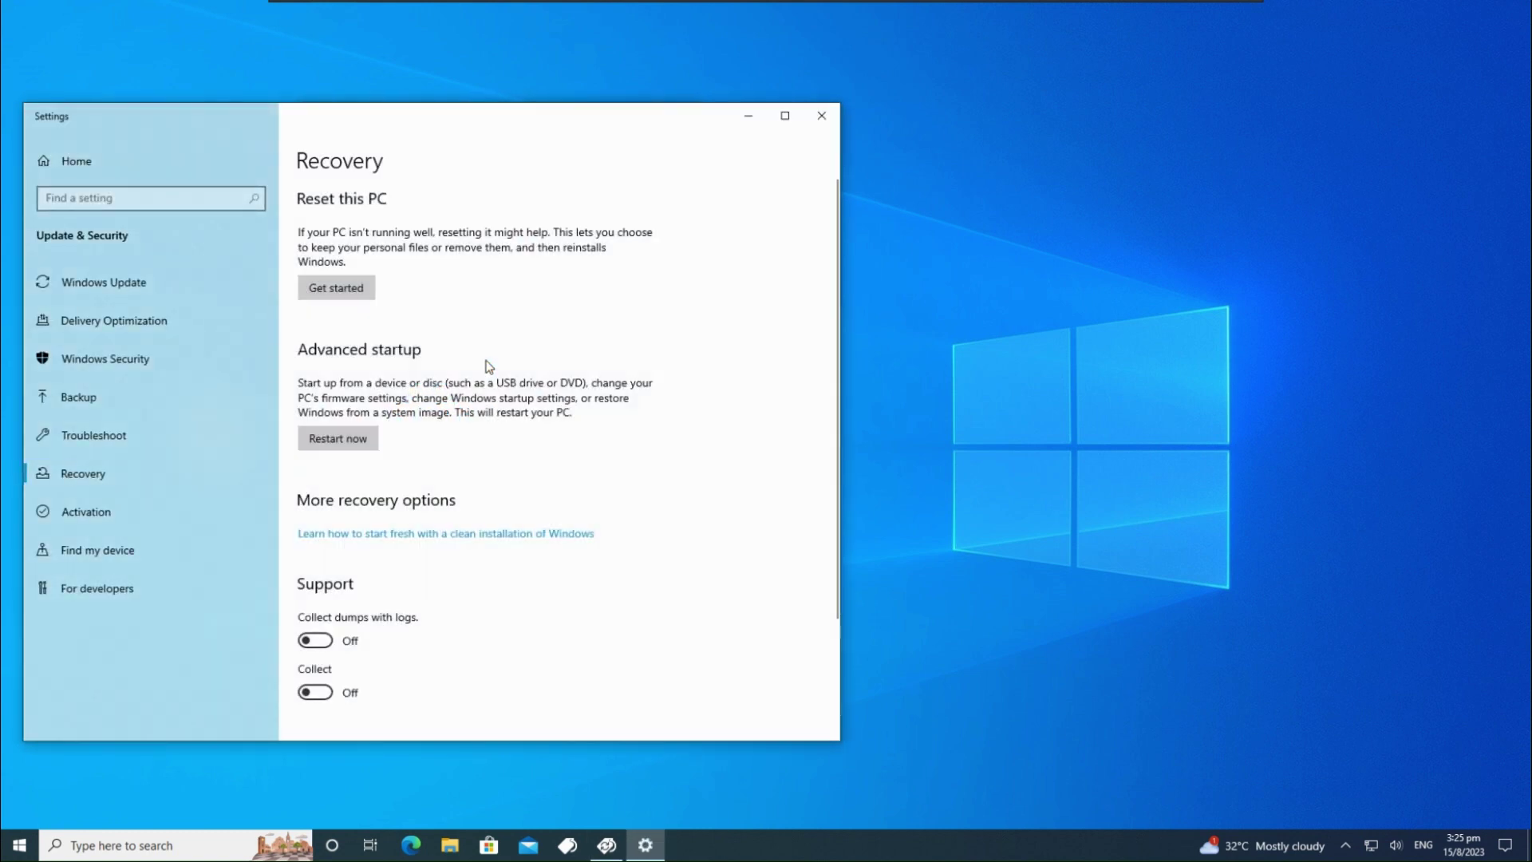
Scroll through the Recovery page in Windows Settings
scroll(372, 477, "down", 5)
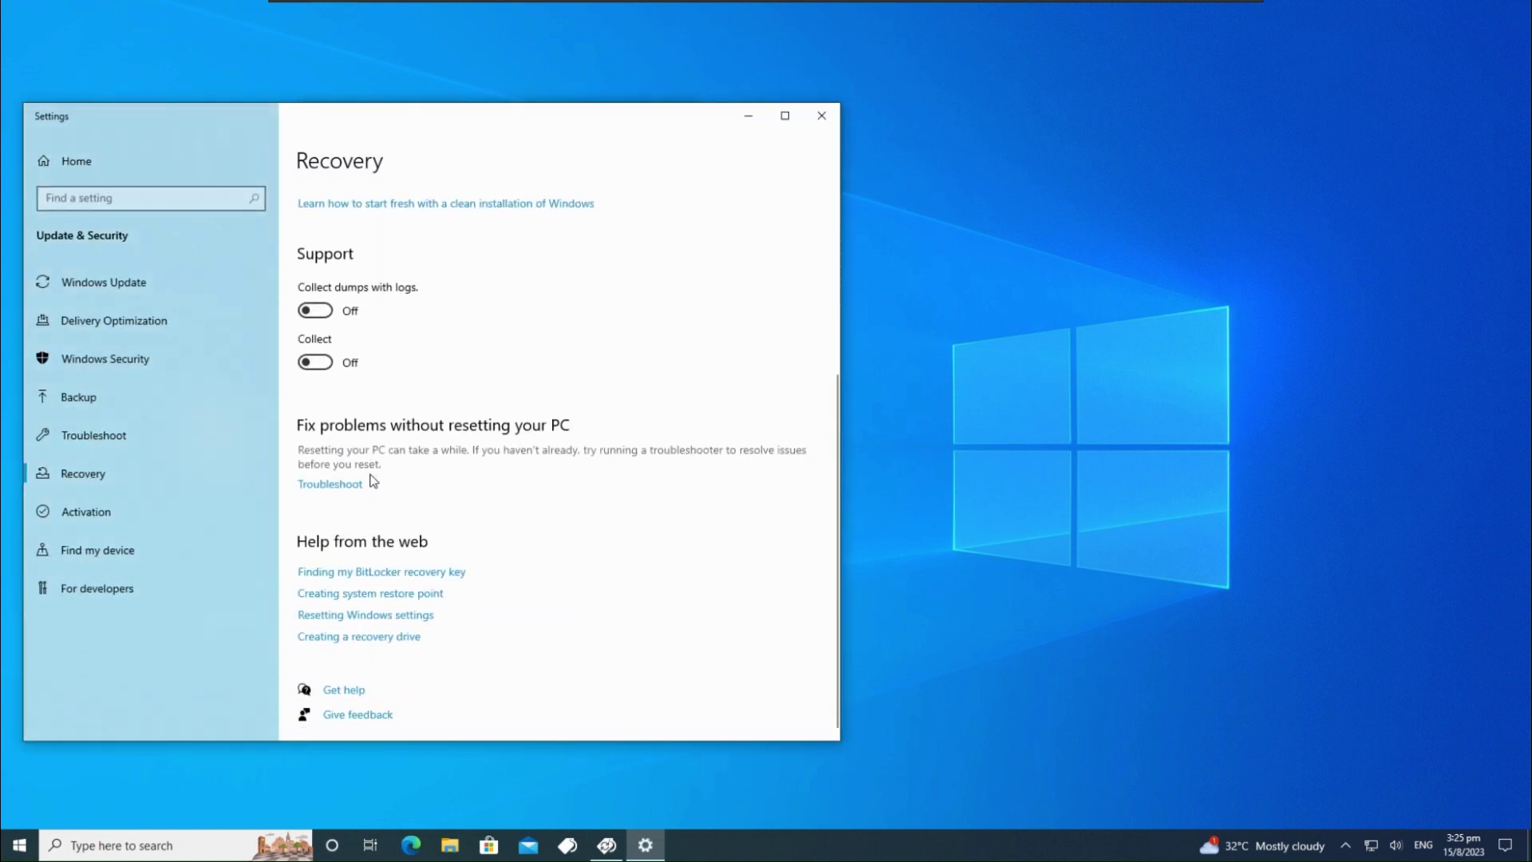
scroll(371, 476, "up", 5)
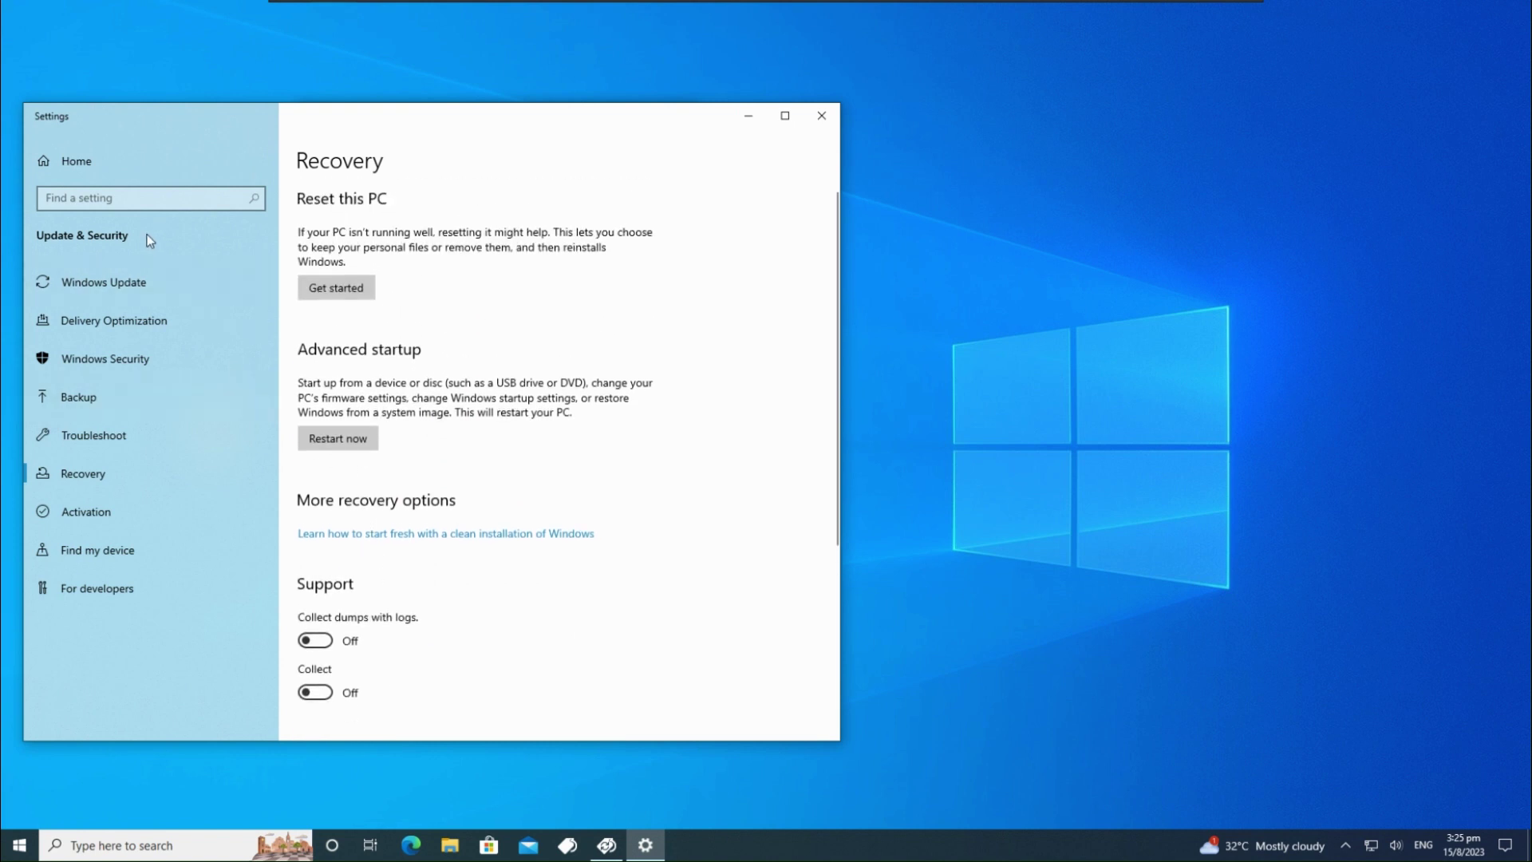
scroll(271, 389, "down", 1)
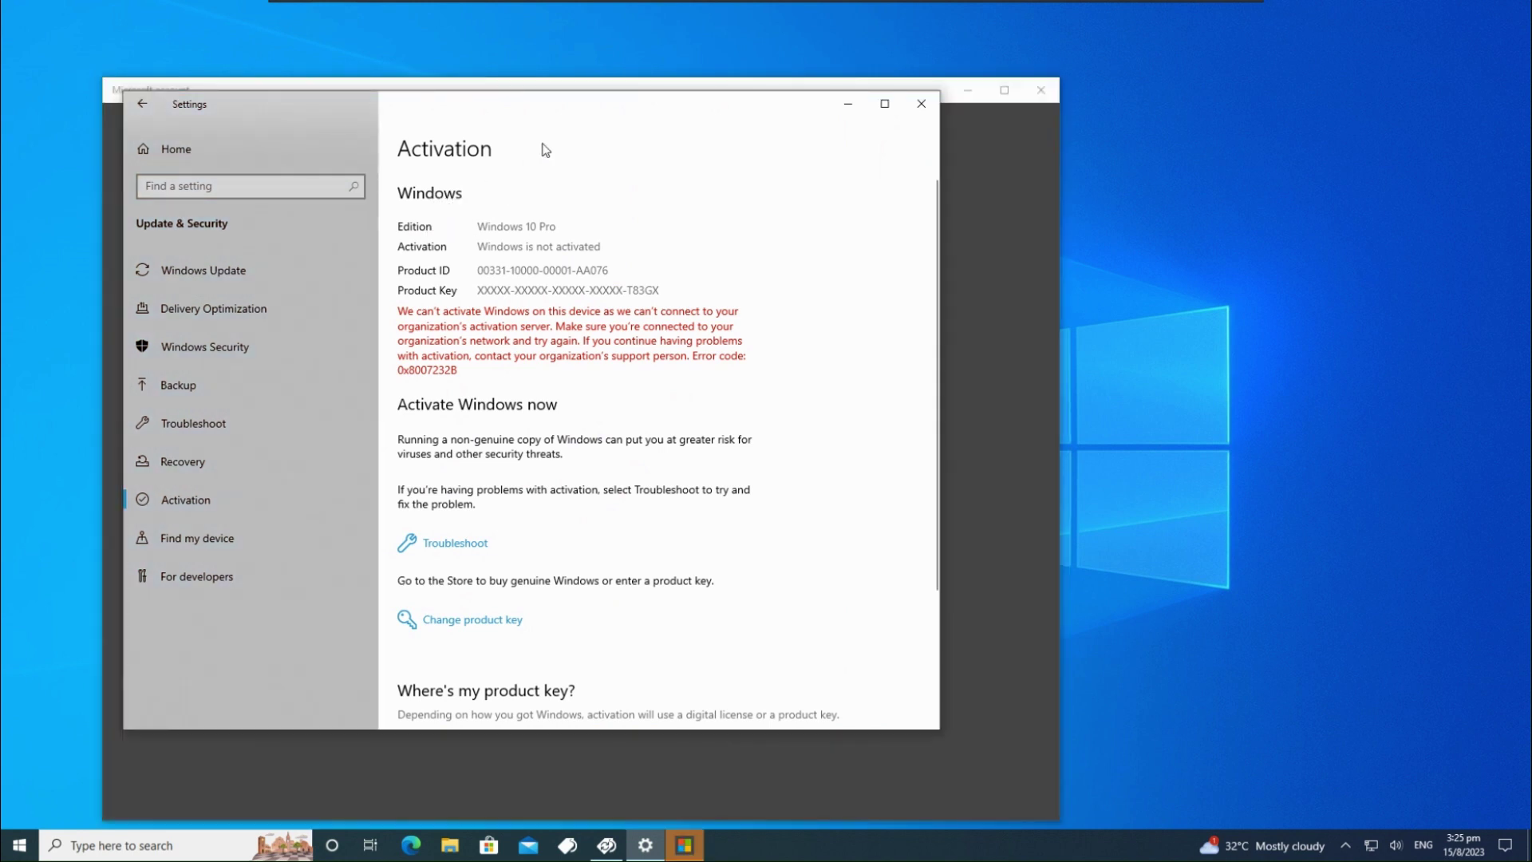
In the Microsoft account window's Advanced configuration, remove RDX and confirm disabling the retail demo
left_click(852, 92)
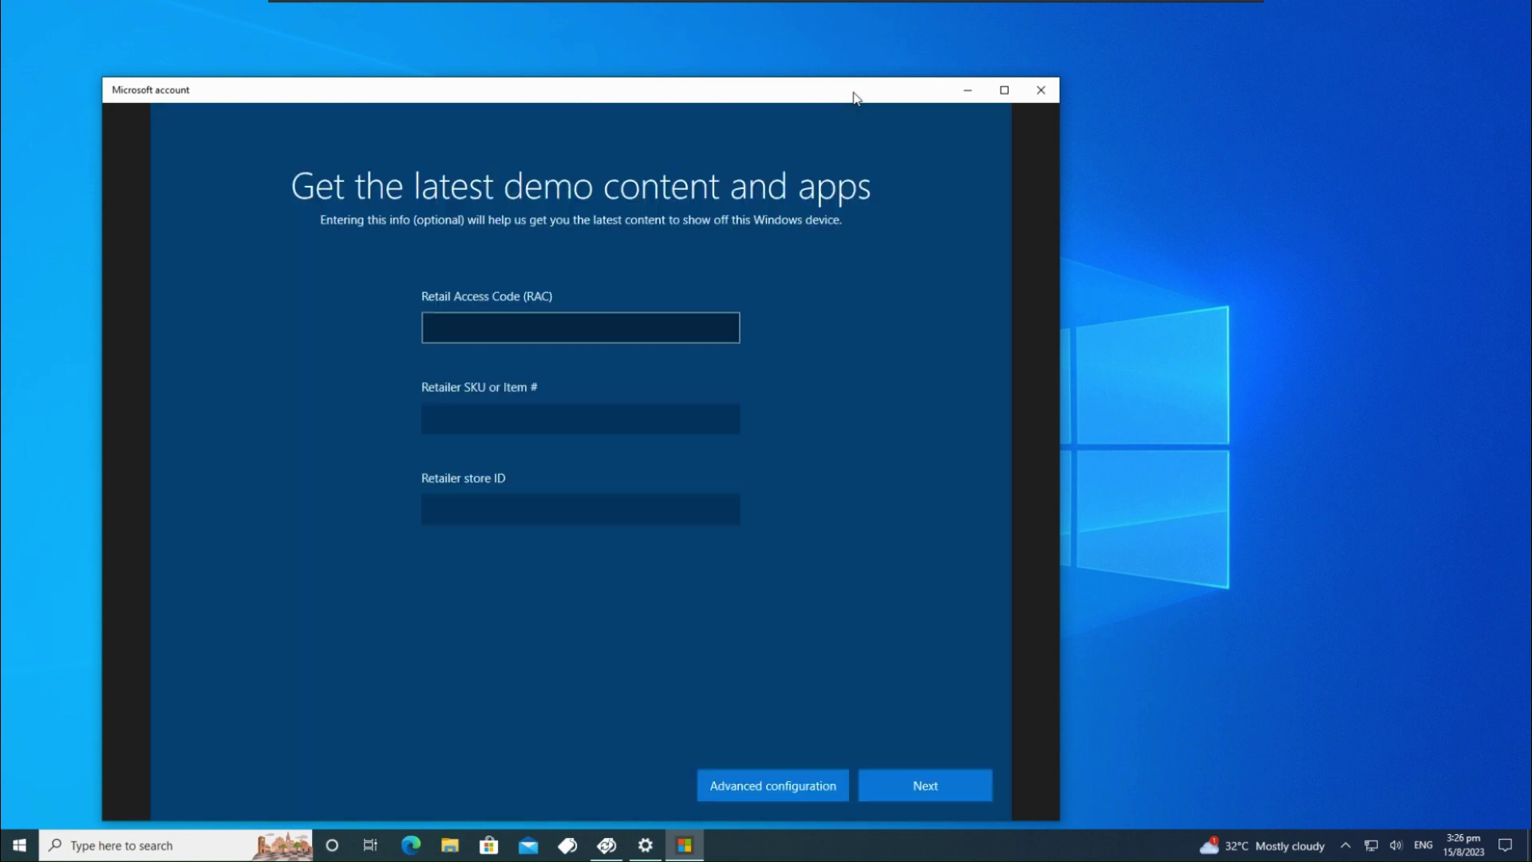
left_click_drag(853, 92, 833, 59)
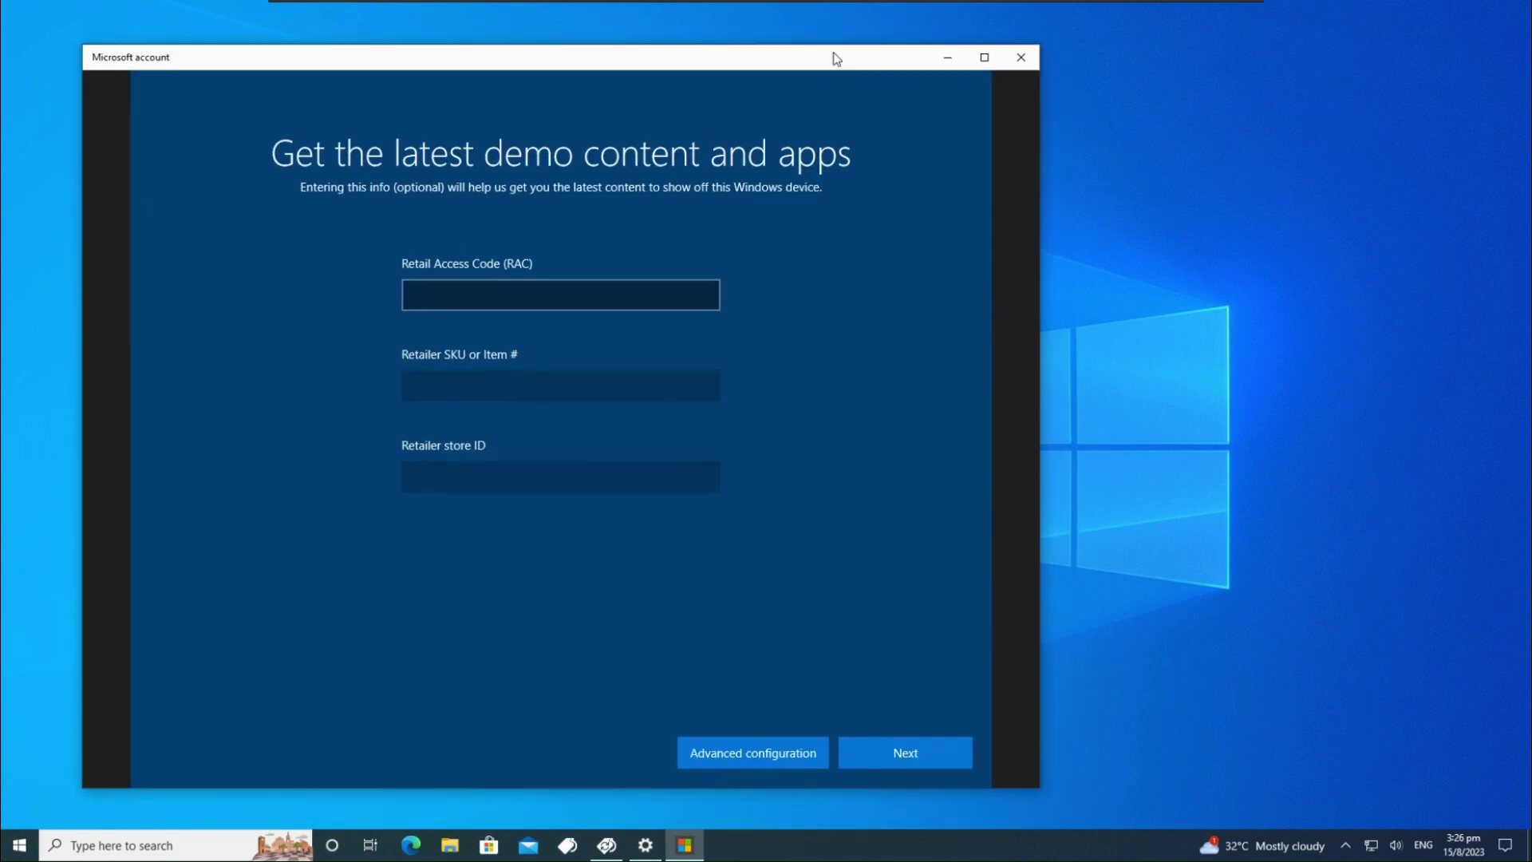
left_click(771, 753)
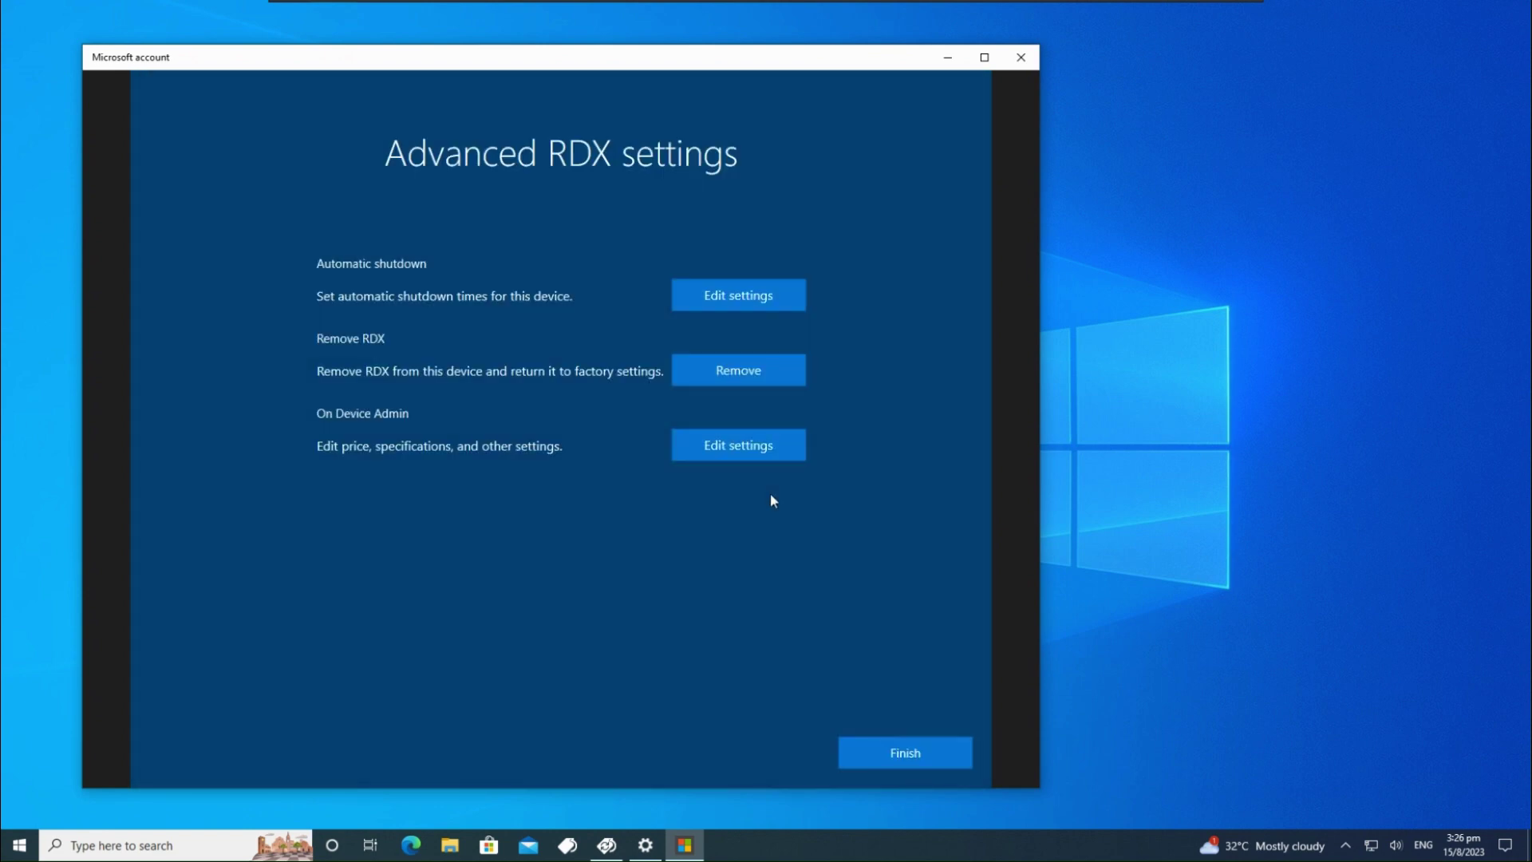
left_click(763, 377)
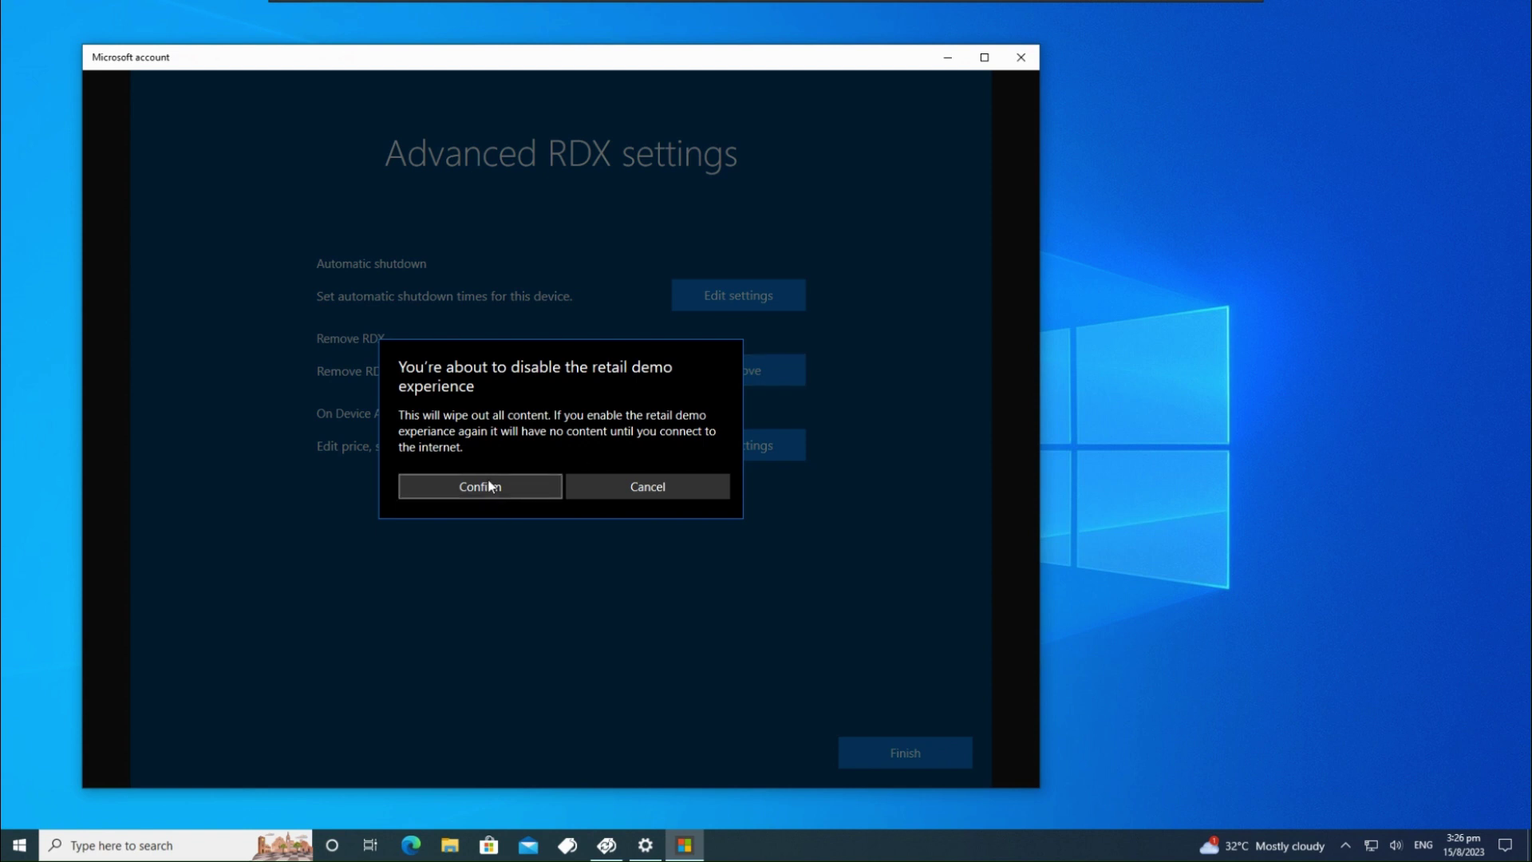
left_click(489, 486)
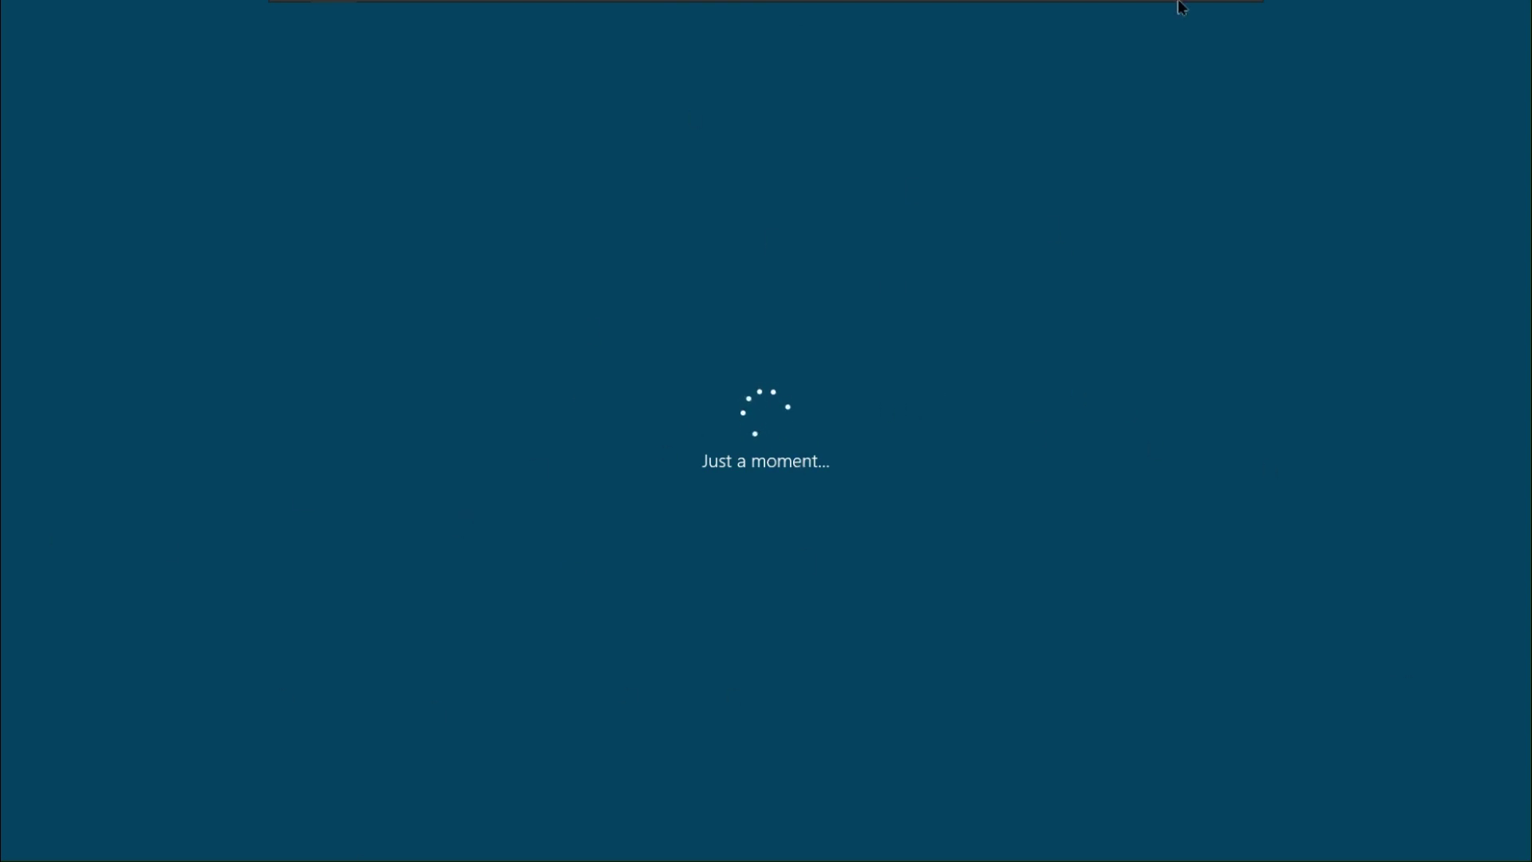
Exit and re-enter the VM's full-screen view, then view and close the Message Log
left_click(1225, 8)
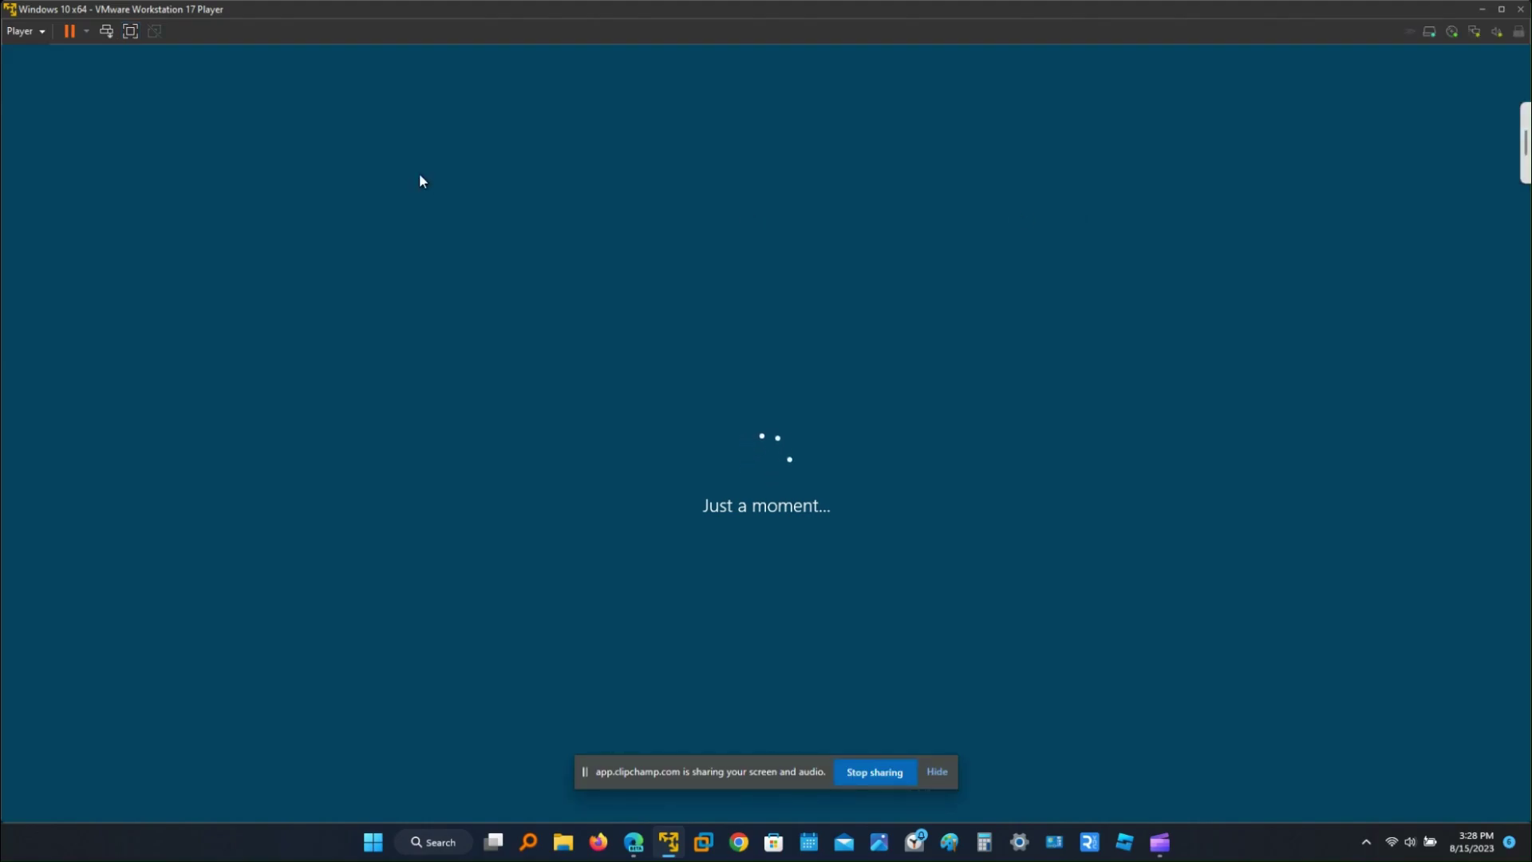
left_click(130, 31)
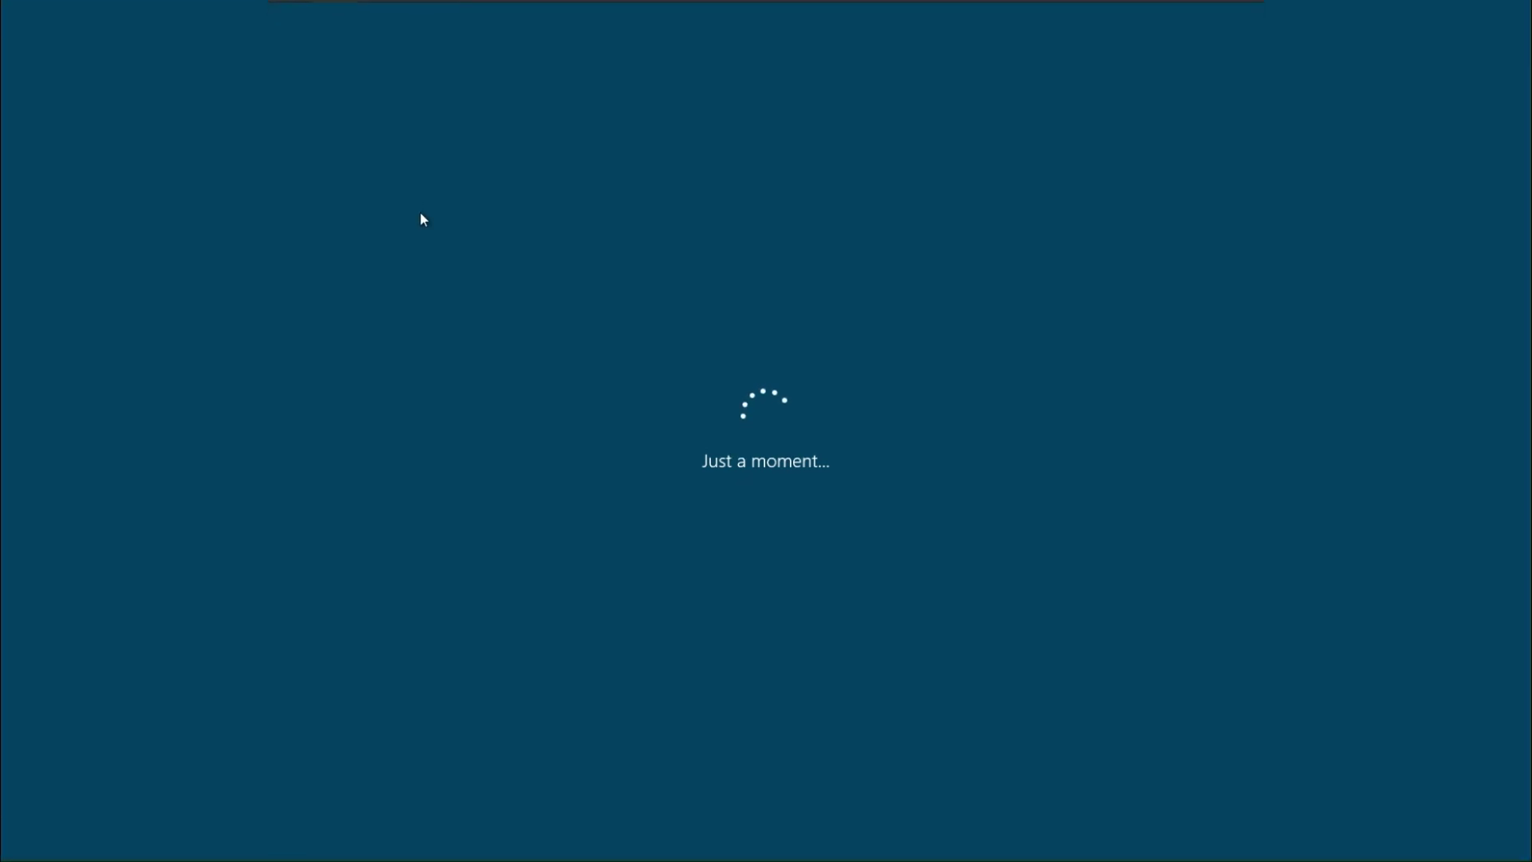
mouse_move(769, 5)
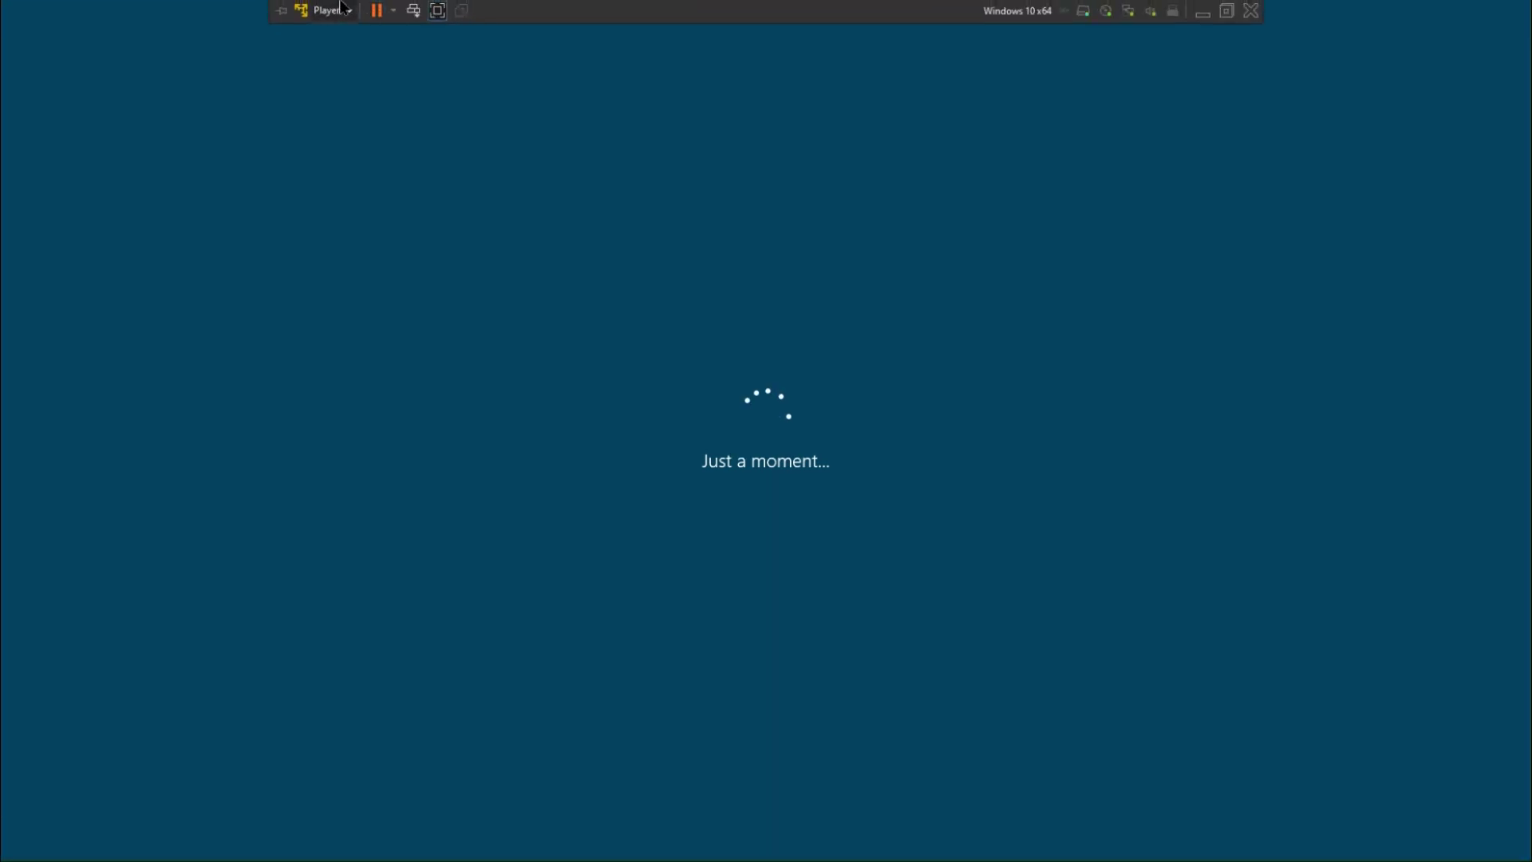
left_click(326, 10)
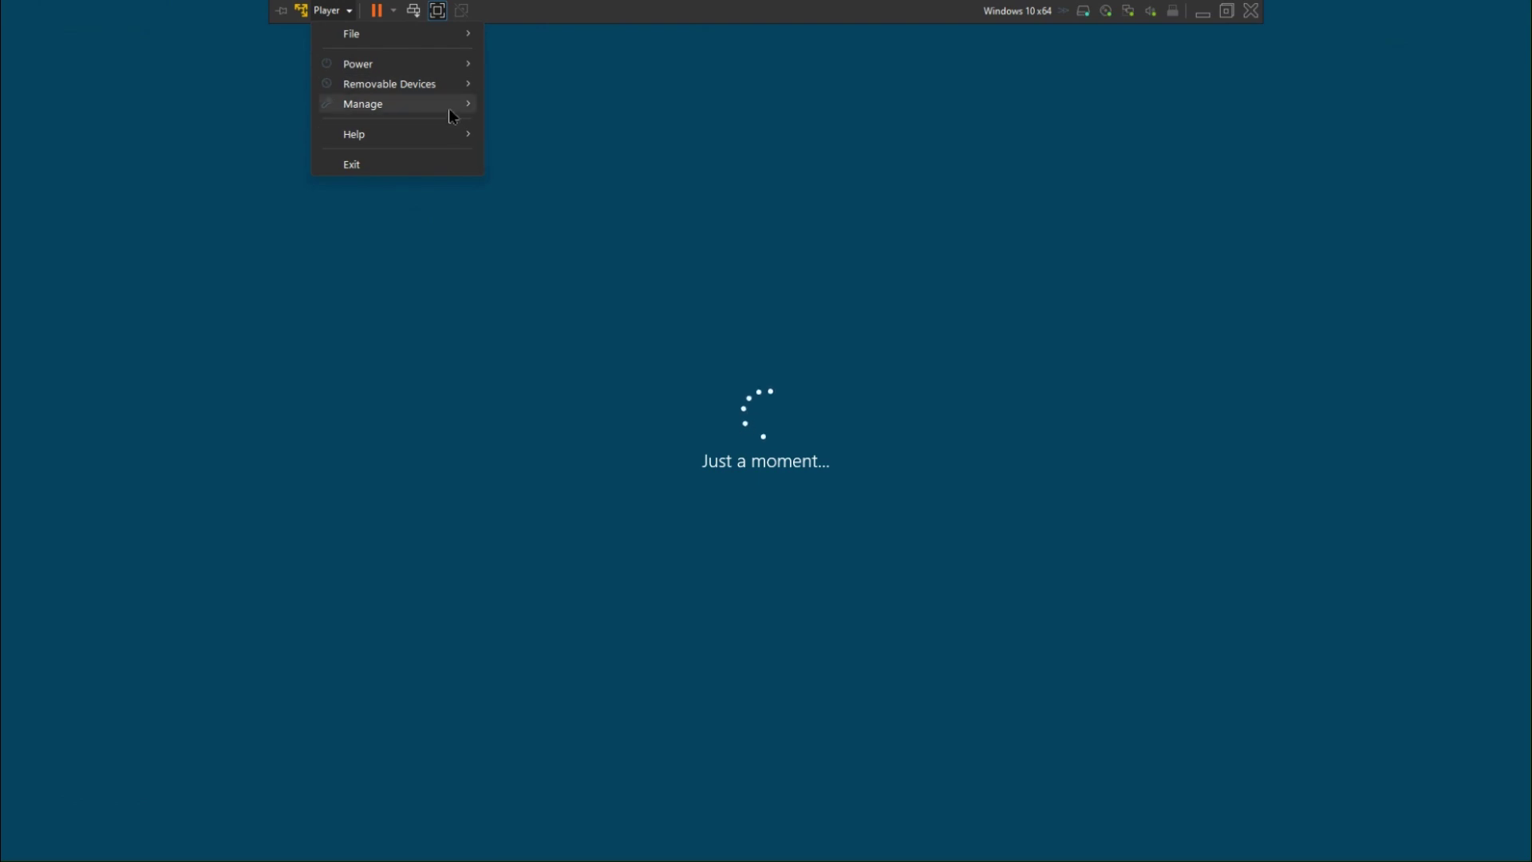
mouse_move(449, 109)
left_click(526, 126)
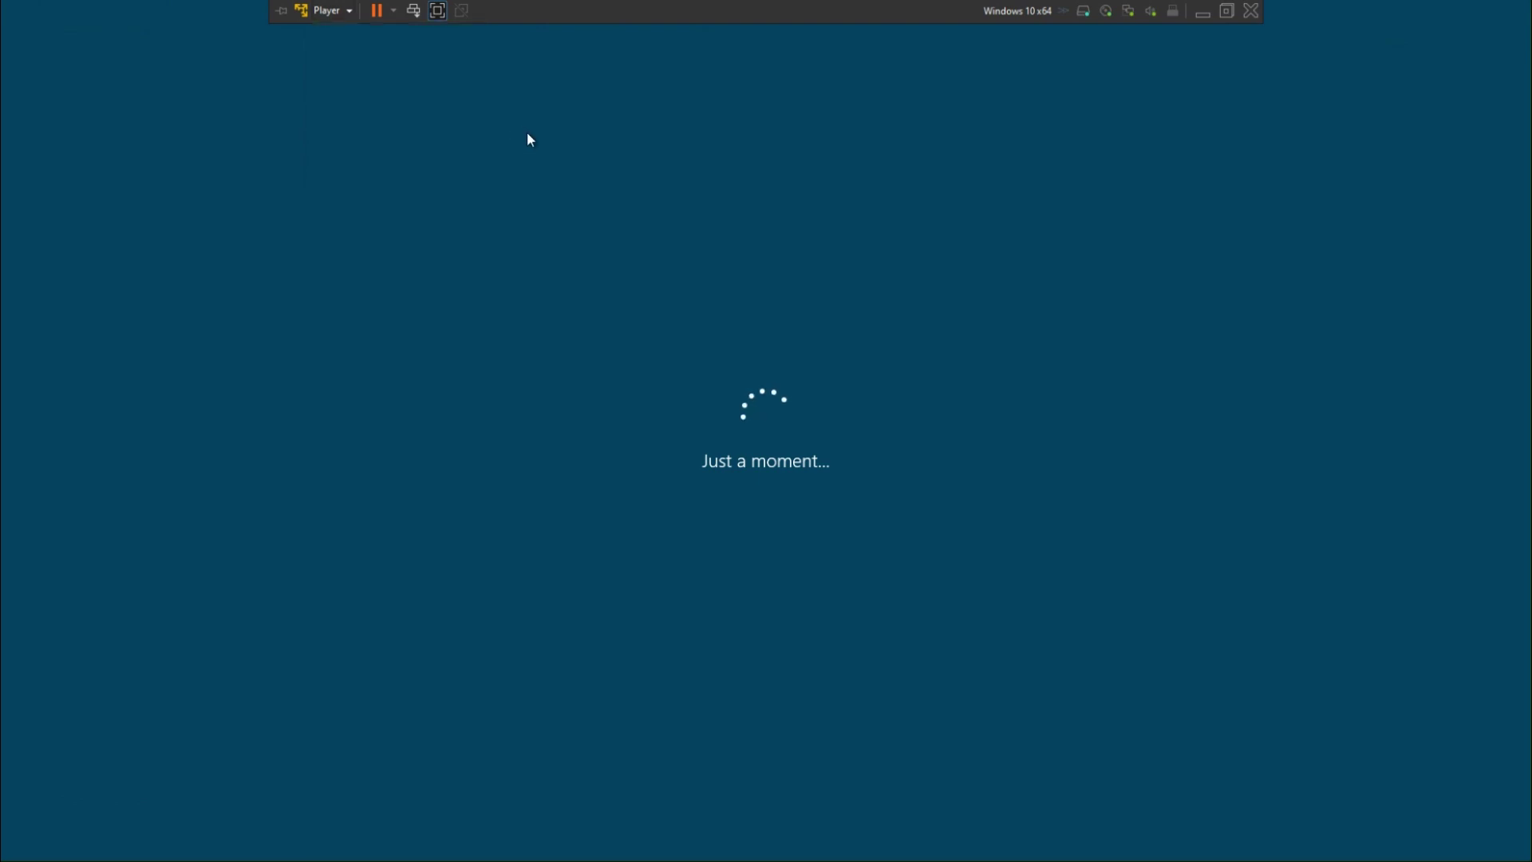
left_click_drag(650, 260, 767, 276)
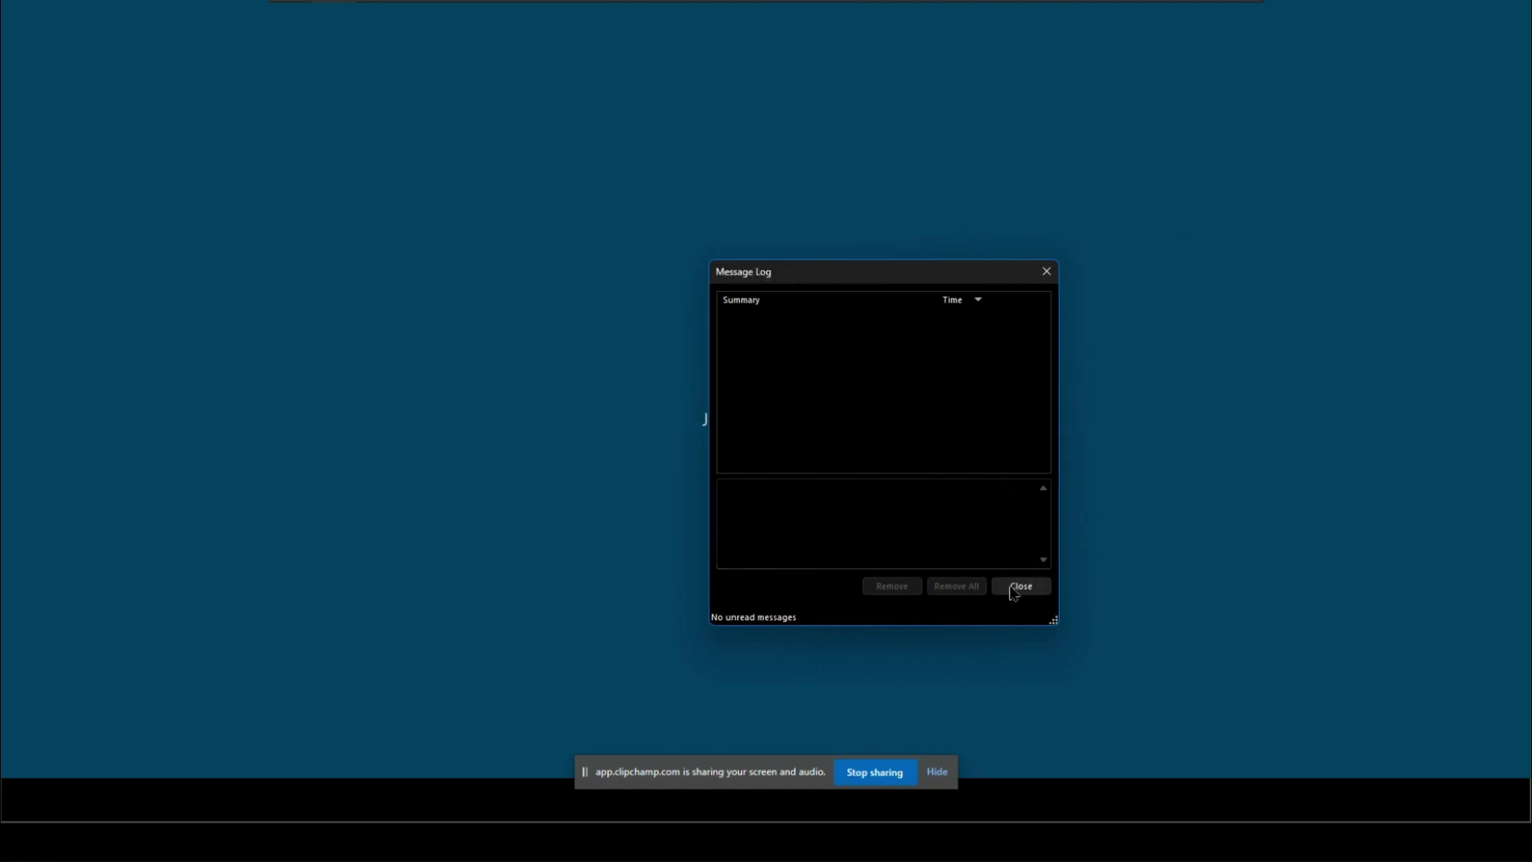
left_click(1015, 587)
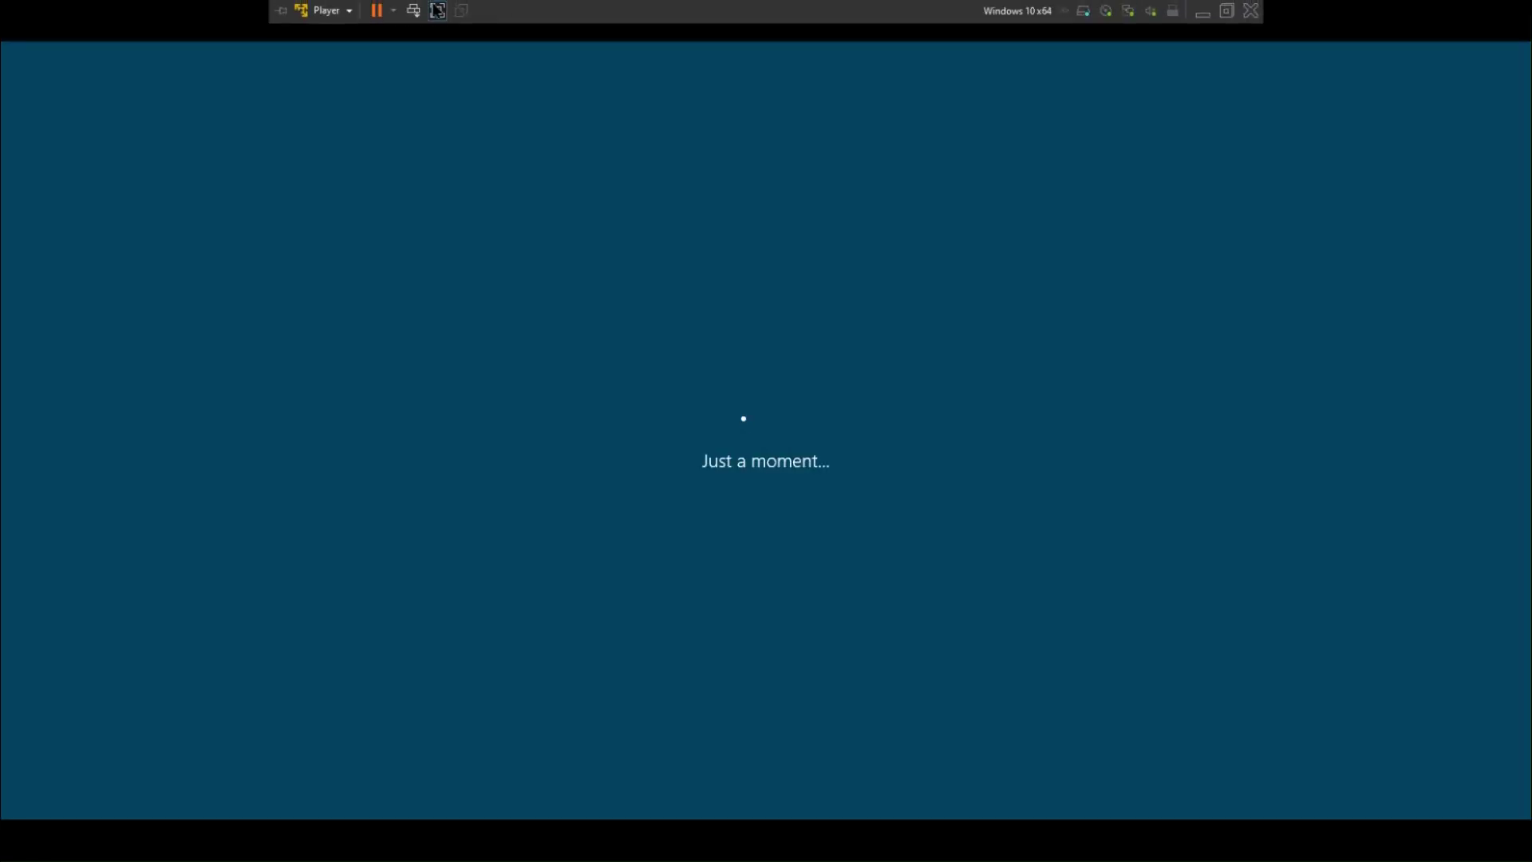
Open Virtual Machine Settings, showing 4096 MB memory, 2 processors and a 61 GB NVMe disk
key("ctrl+alt+Return")
key("ctrl+alt+Return")
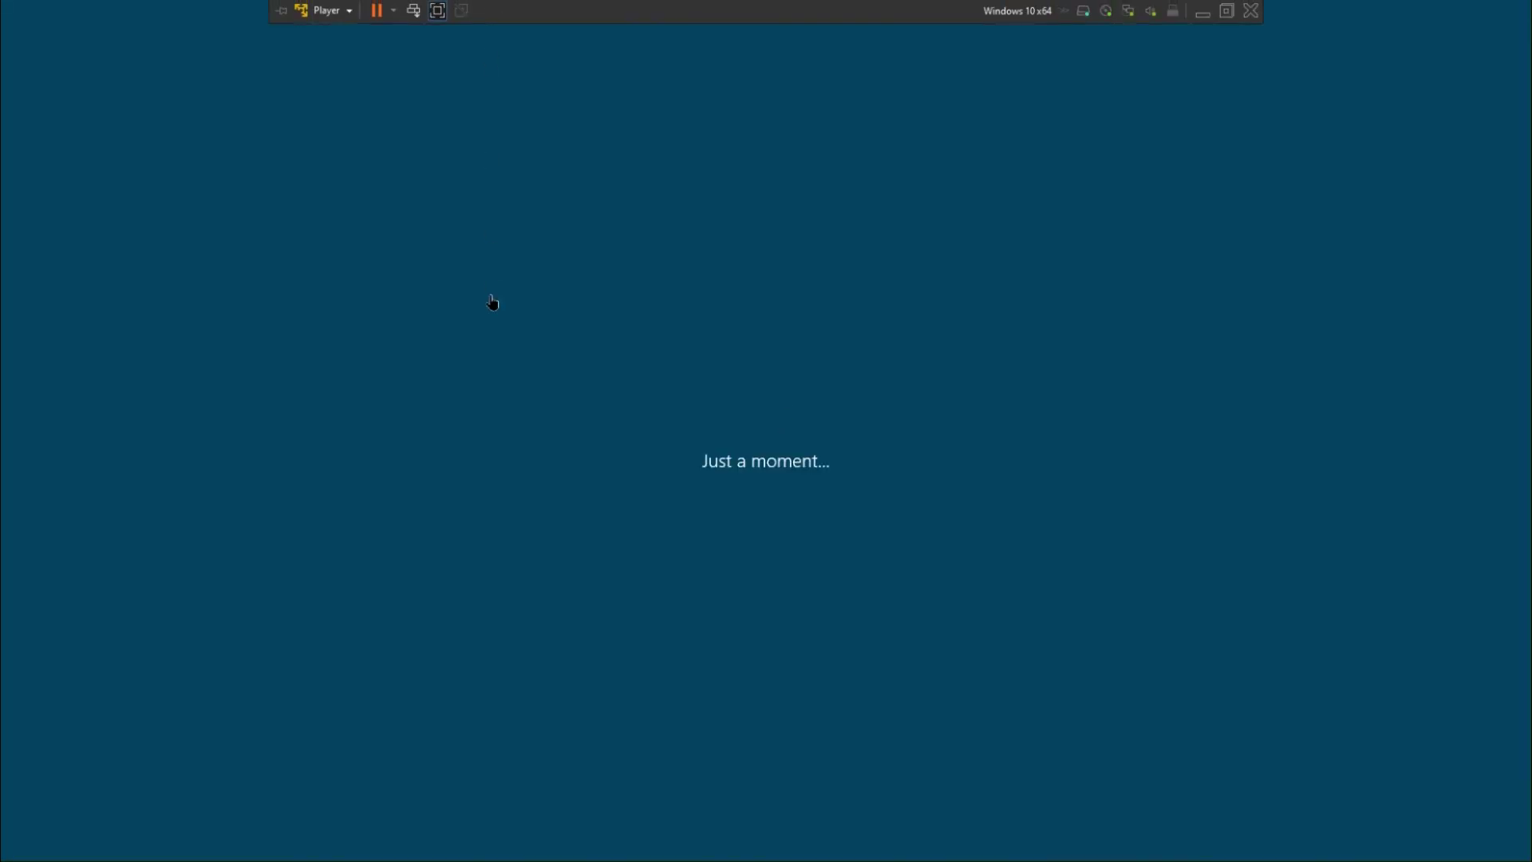
left_click(327, 10)
mouse_move(410, 105)
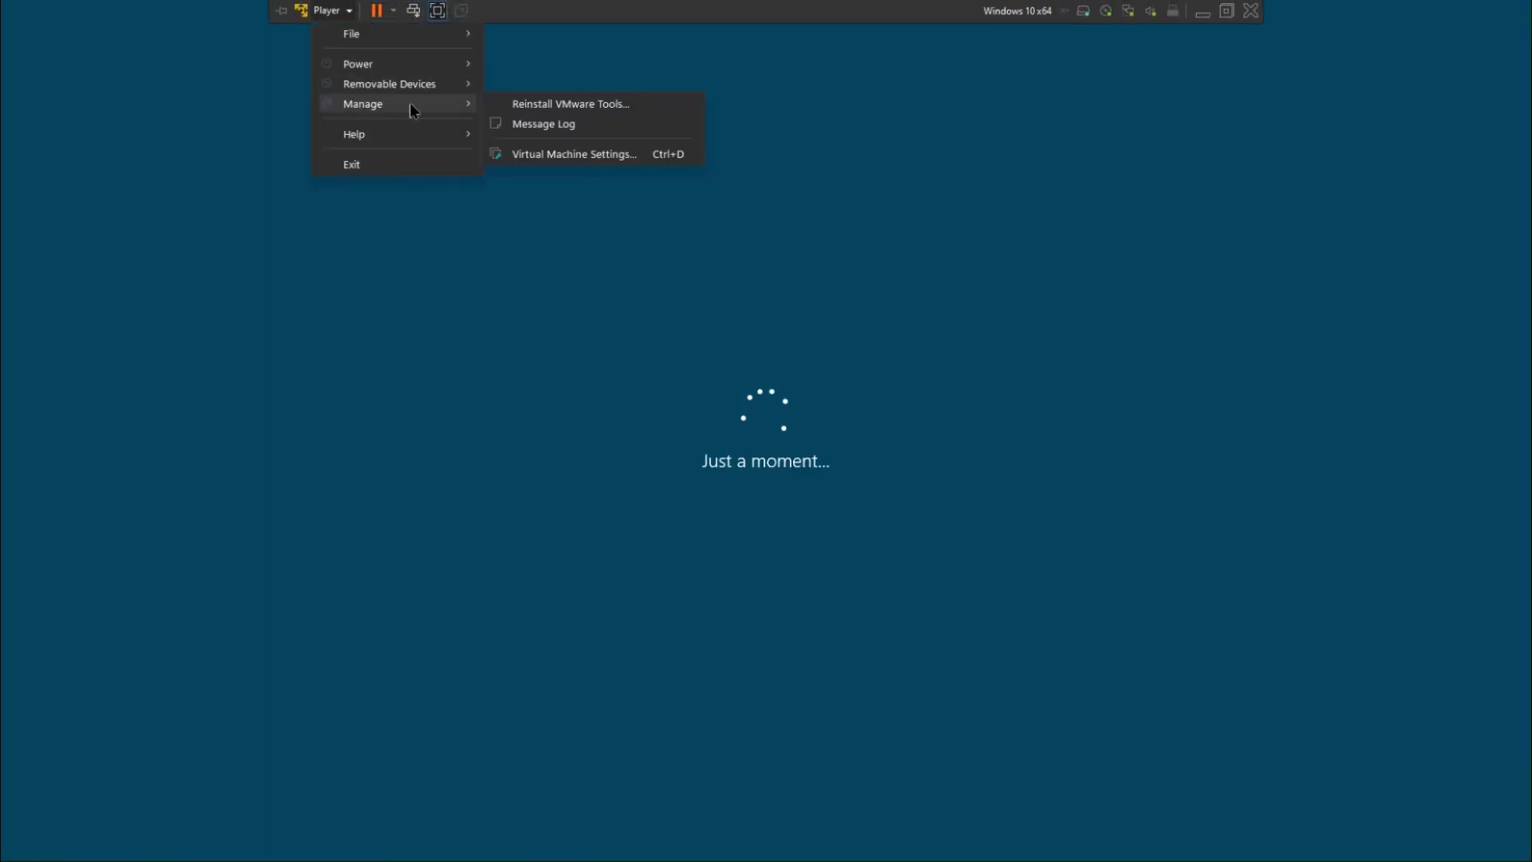
left_click(554, 154)
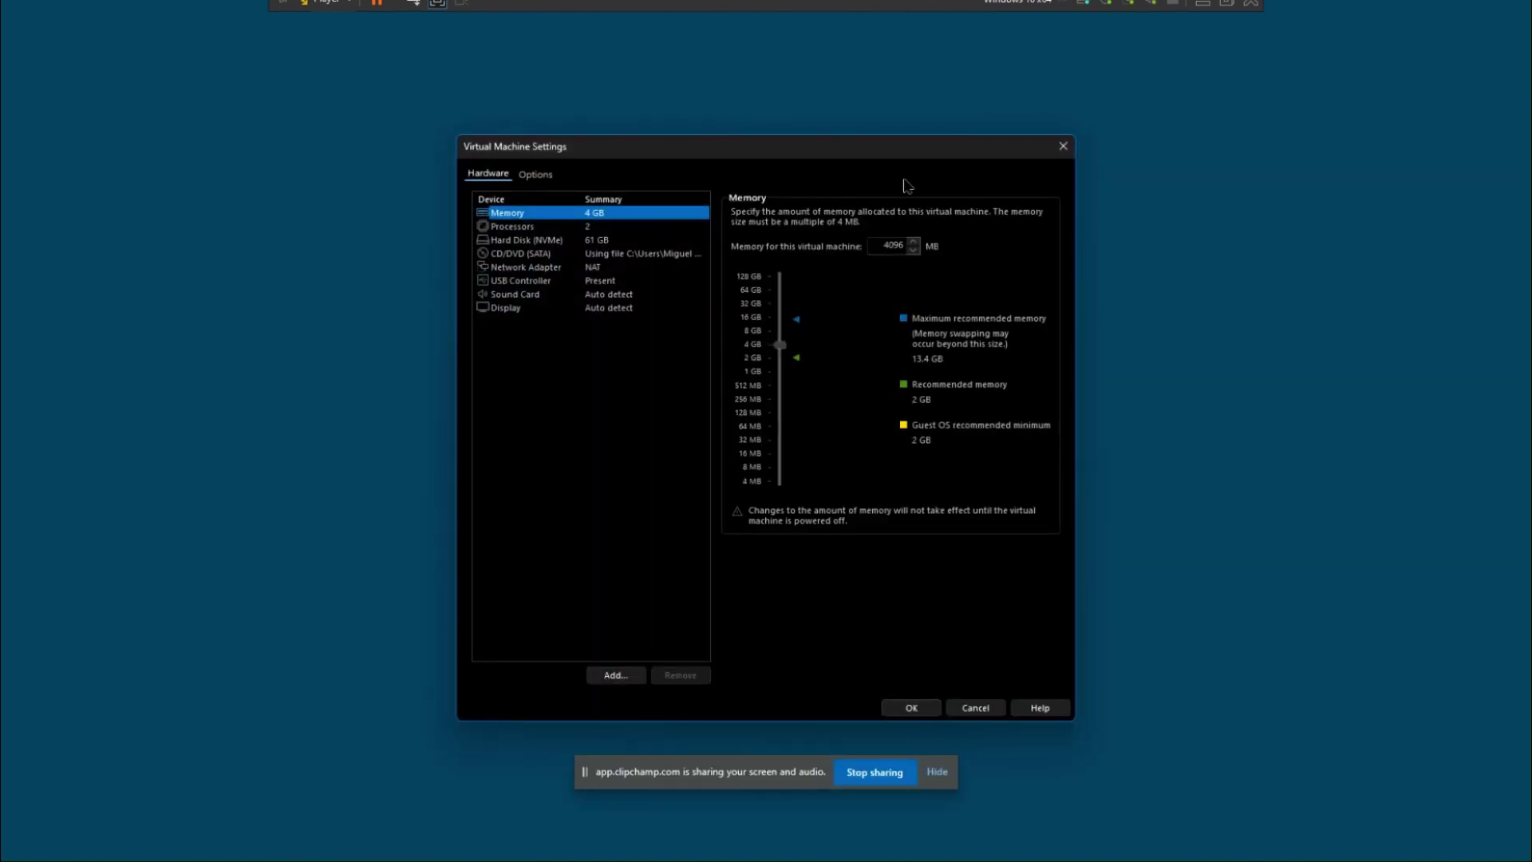
Review the processor, CD/DVD, network adapter, USB controller and display hardware settings
left_click_drag(907, 157, 1320, 164)
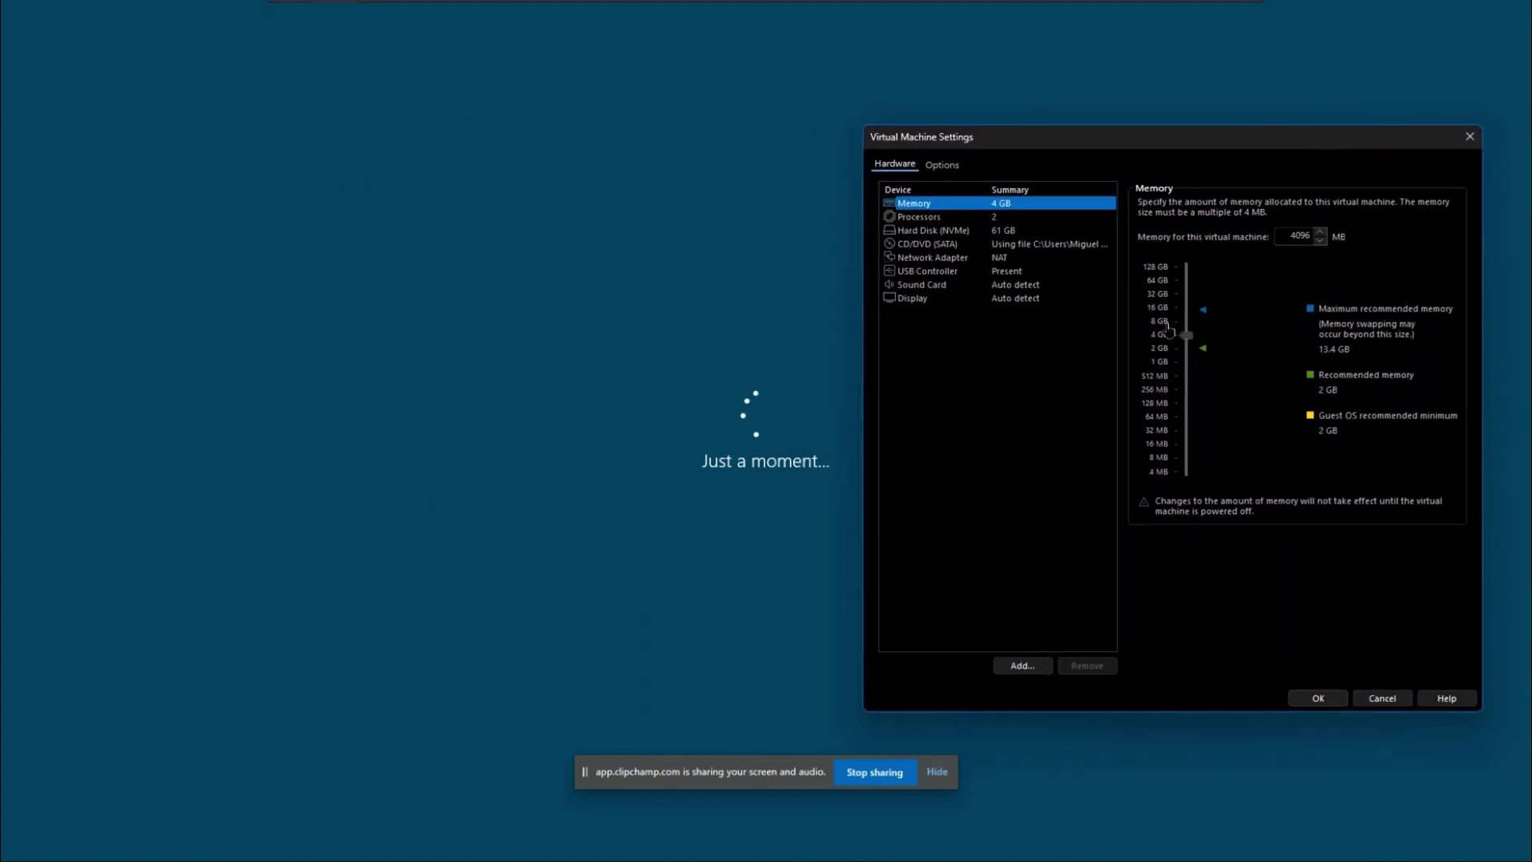
left_click(987, 218)
left_click(987, 243)
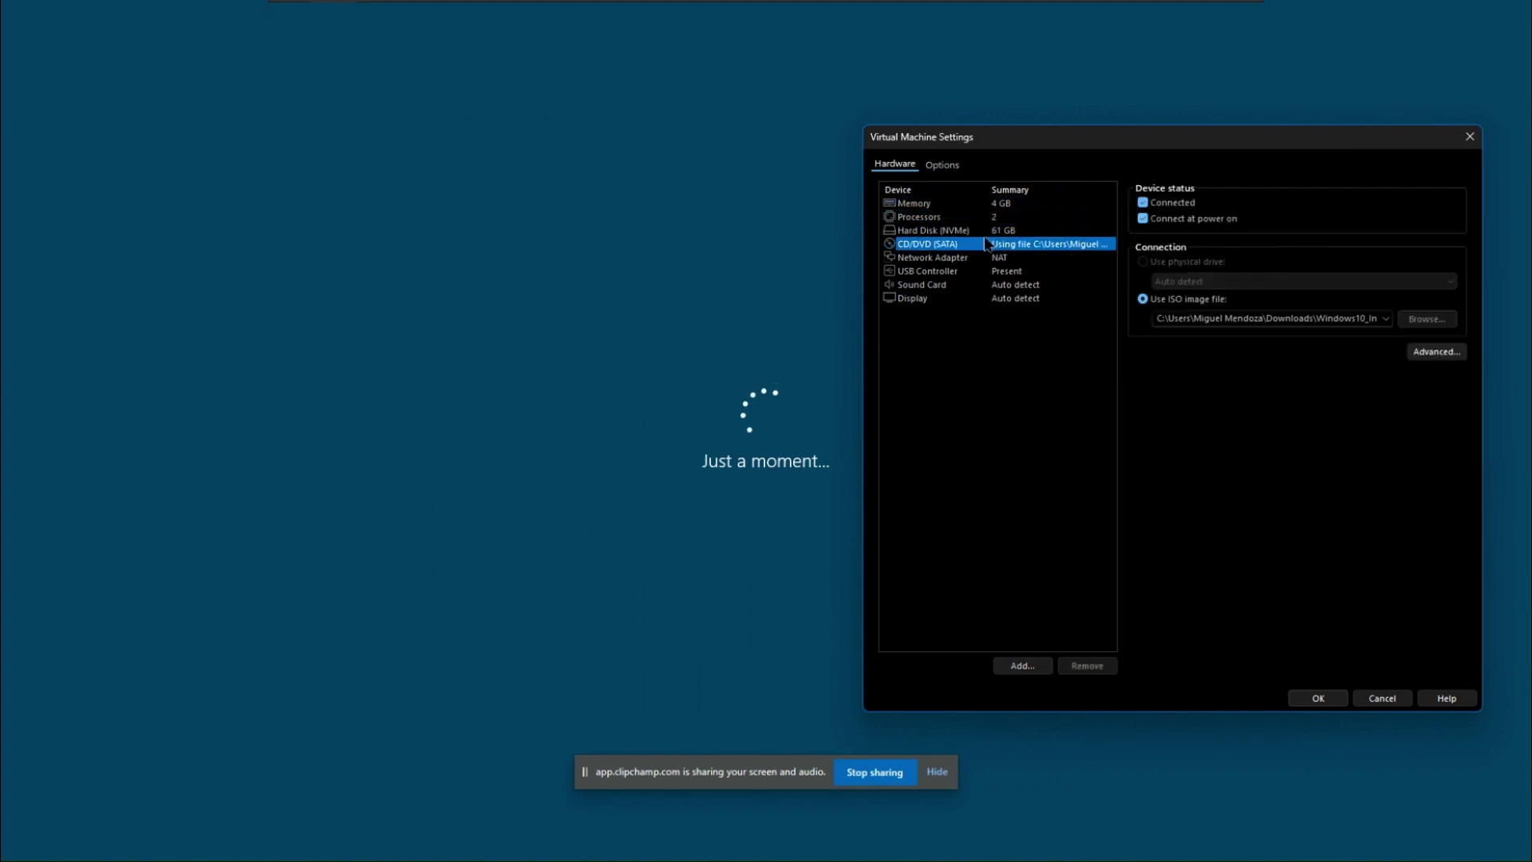
left_click(986, 259)
left_click(981, 271)
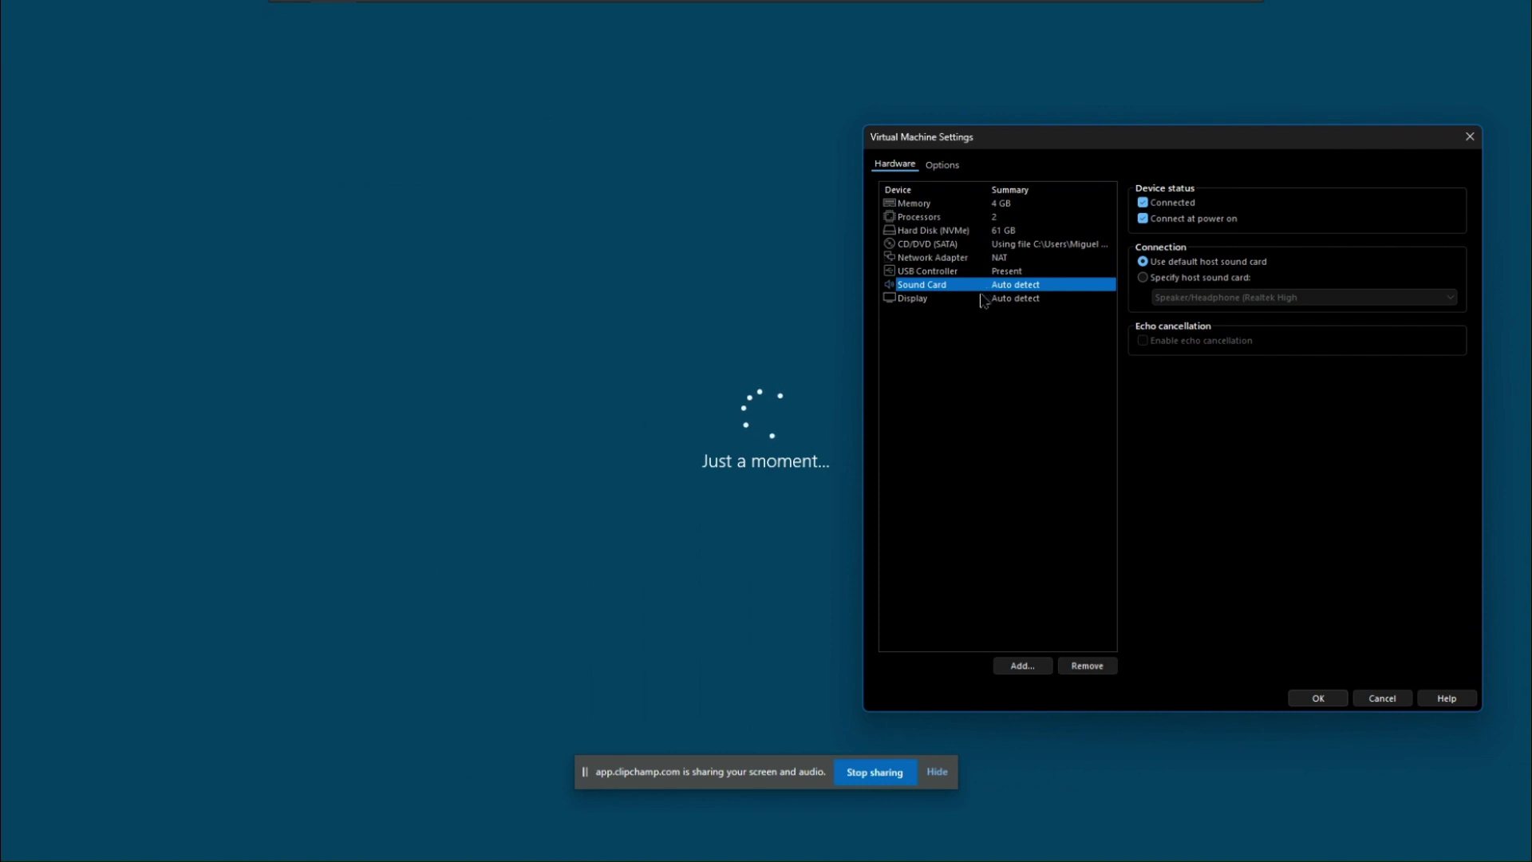
left_click(981, 299)
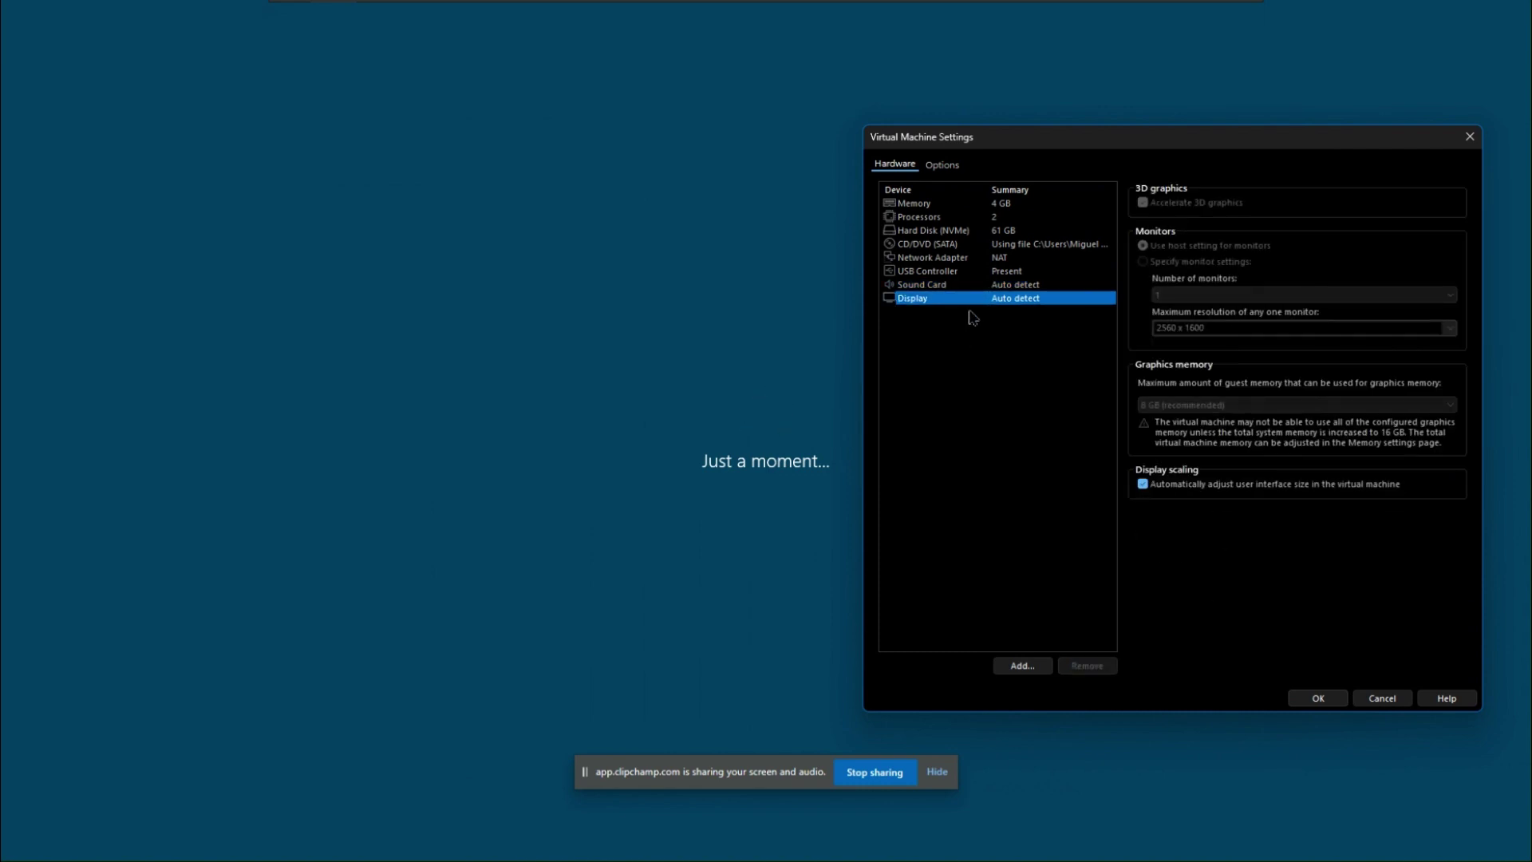
Under Options > Power, enable 'Enter full screen mode after powering on'
left_click(942, 165)
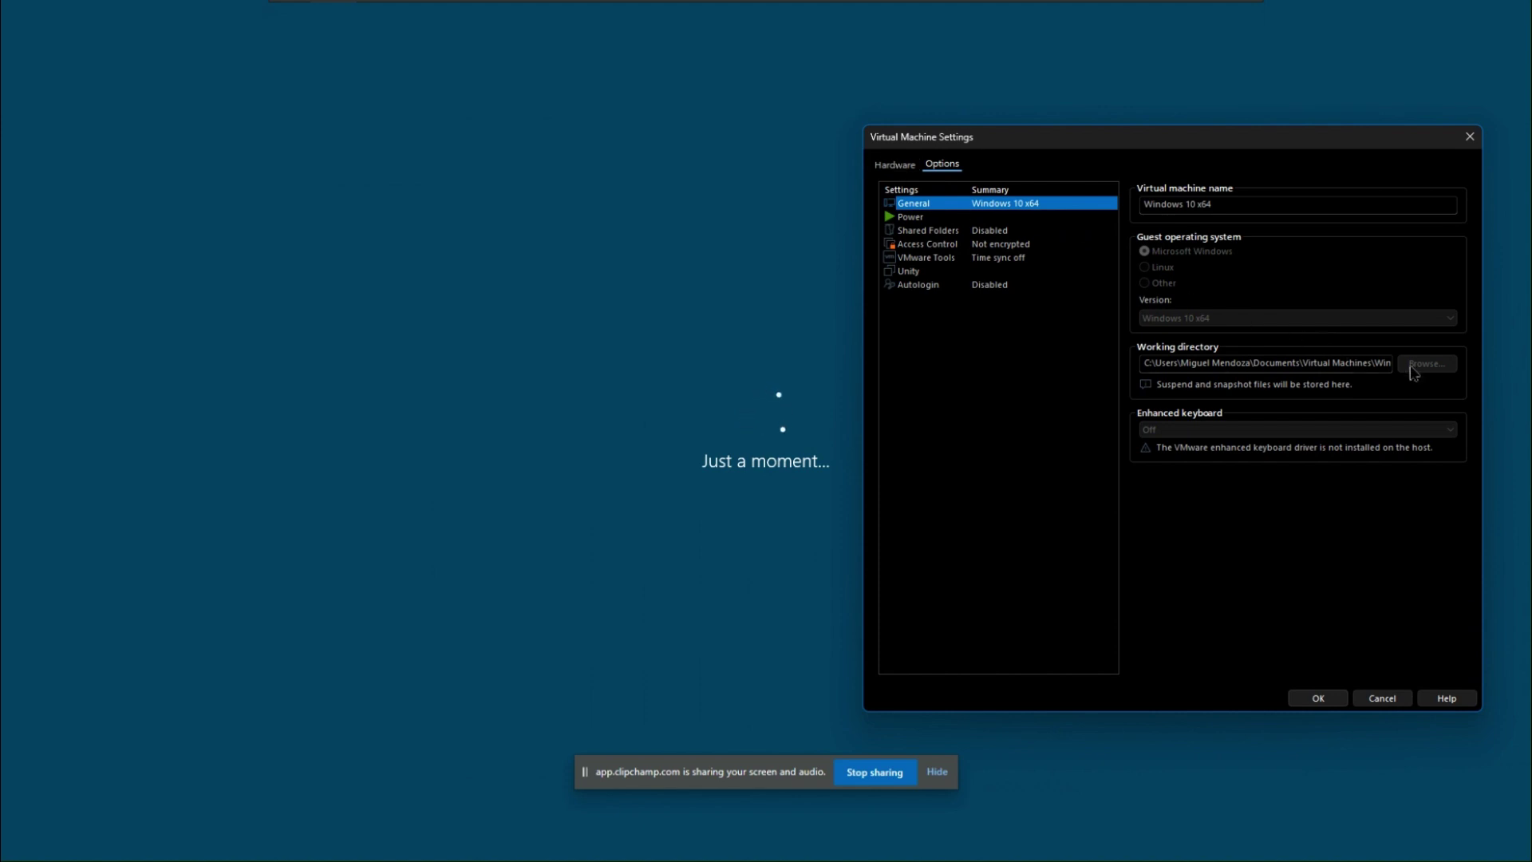
left_click(995, 217)
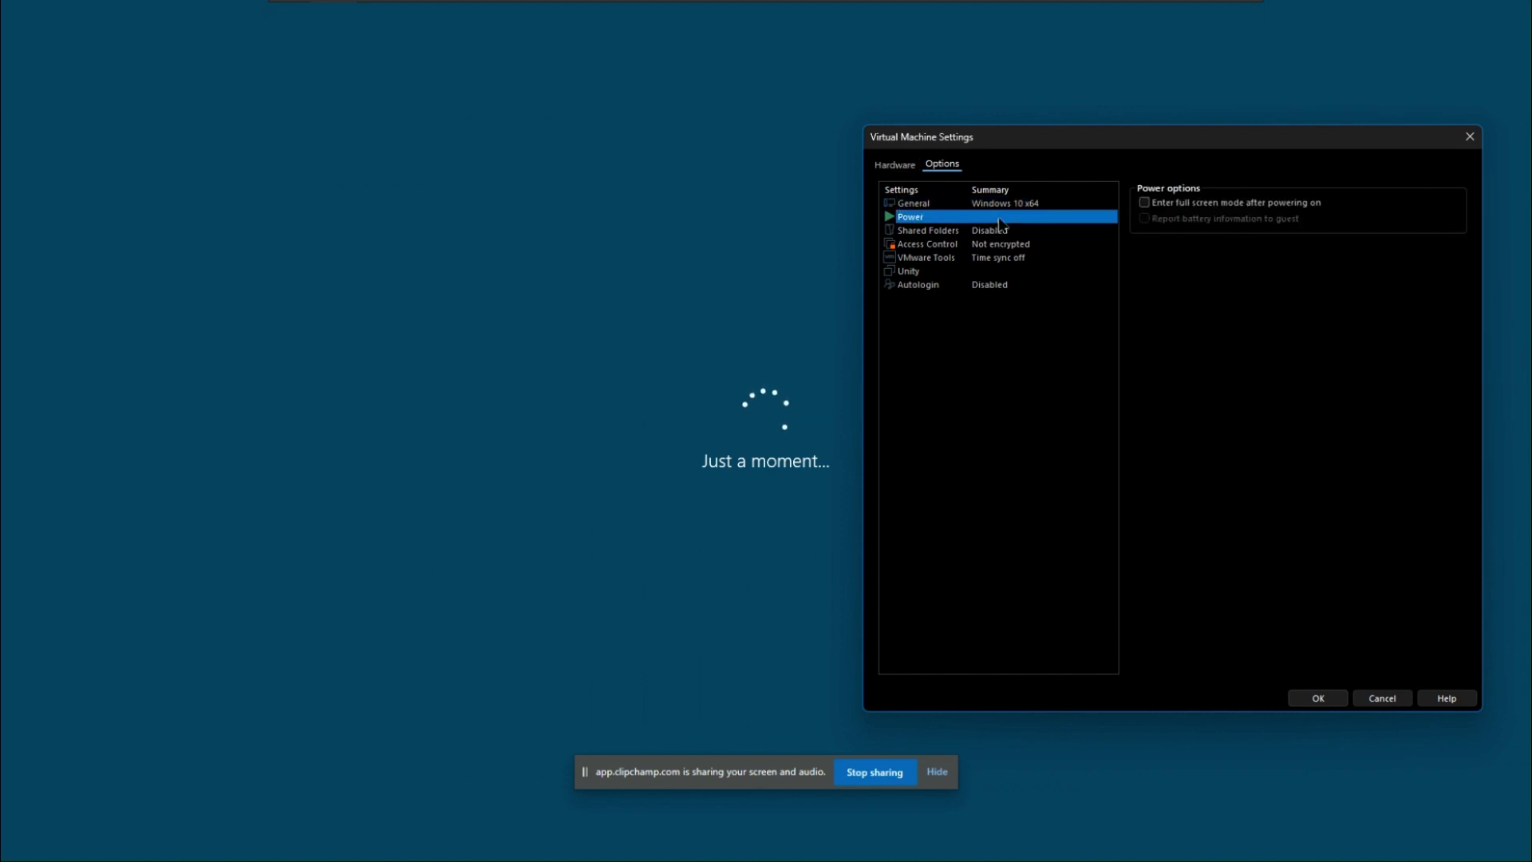
left_click(1014, 243)
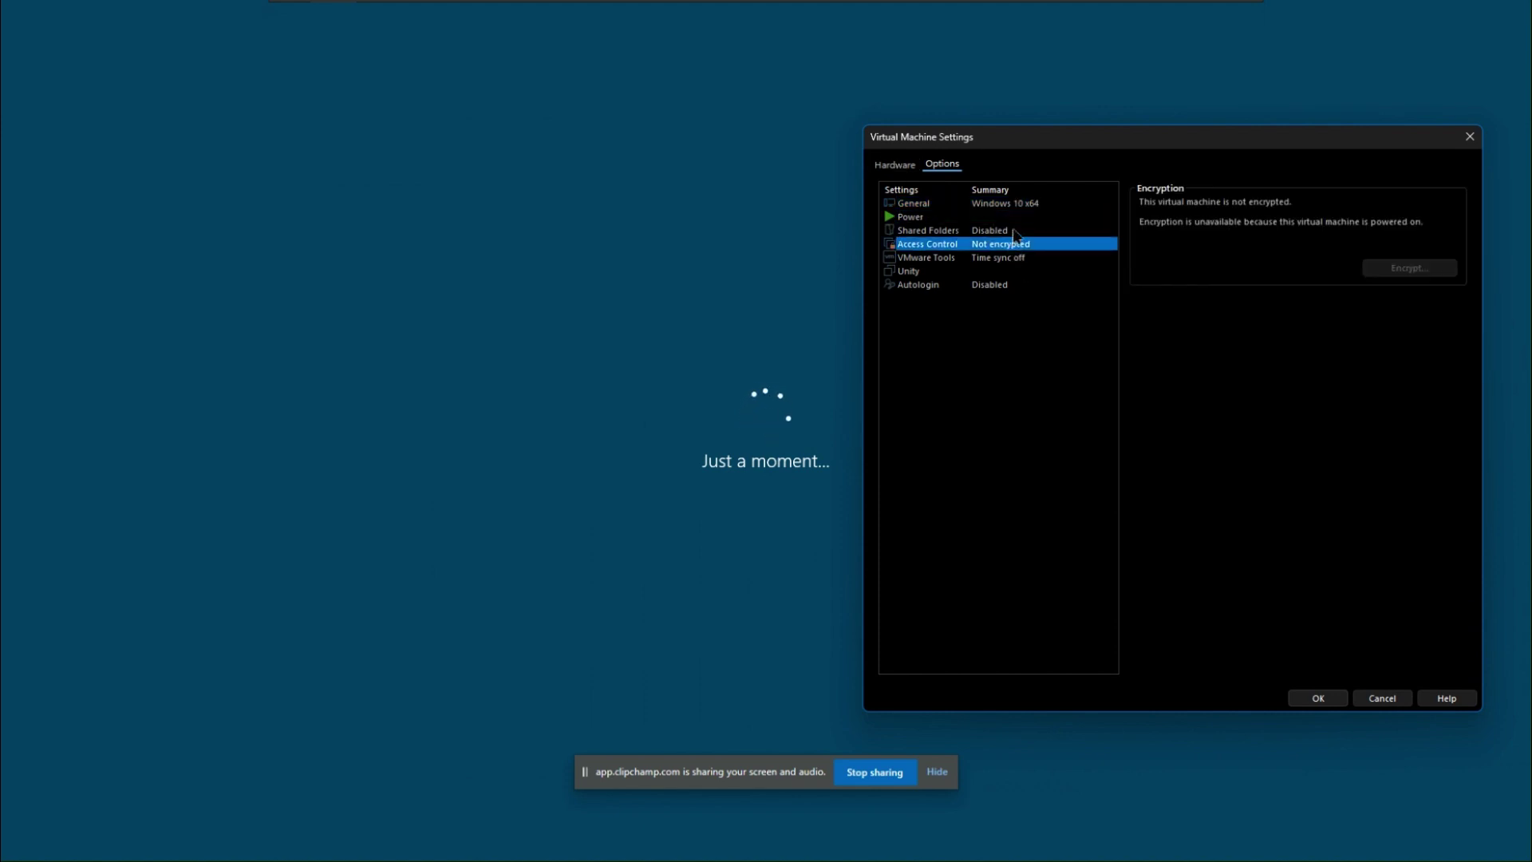
left_click(1022, 217)
left_click(1216, 208)
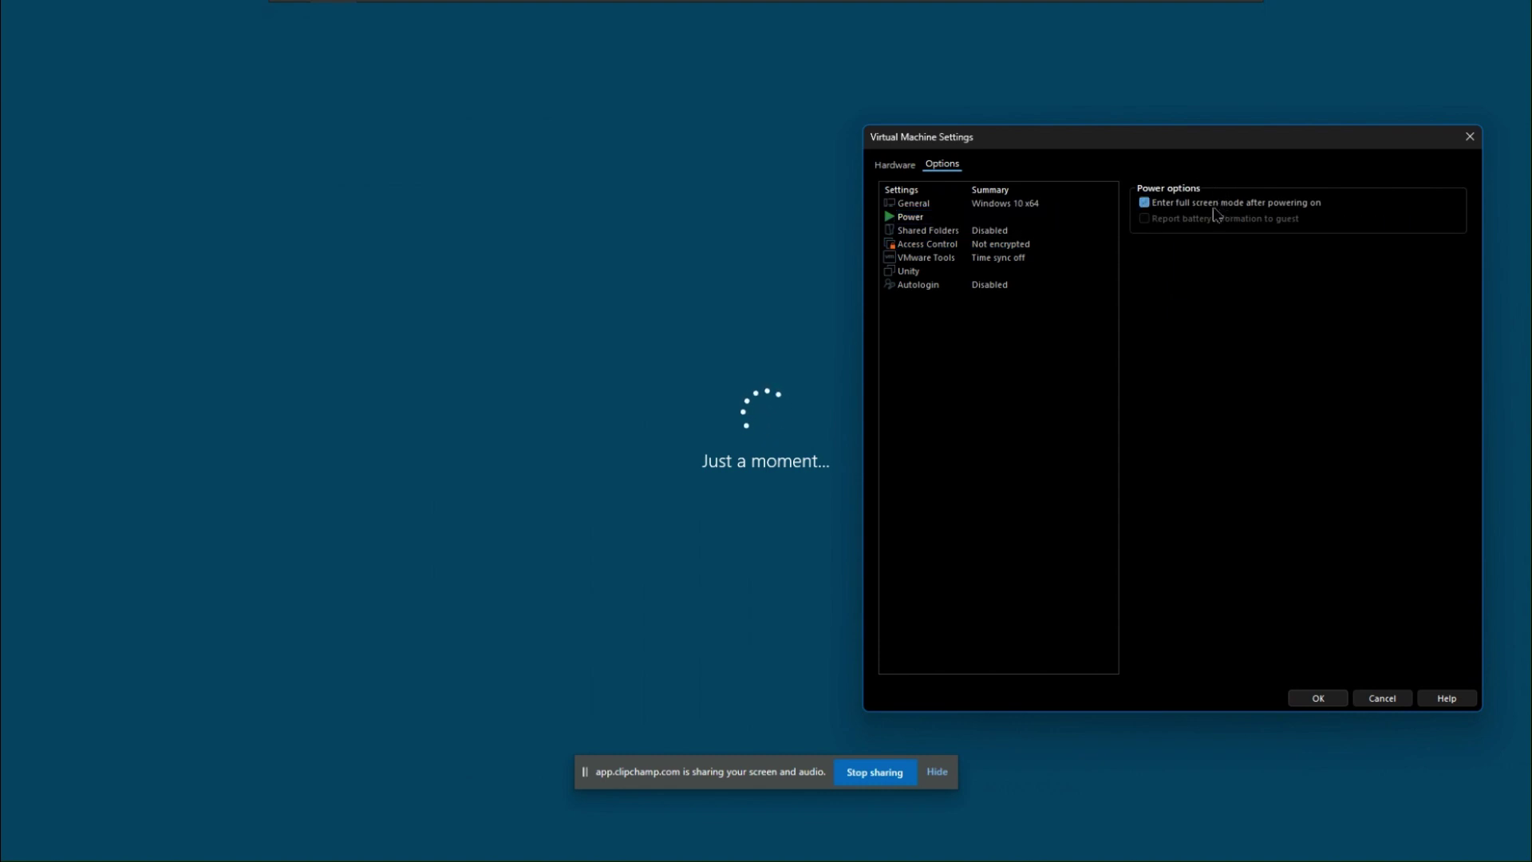
Start adding a CD/DVD Drive, cancel it, and save the settings with OK
left_click(897, 165)
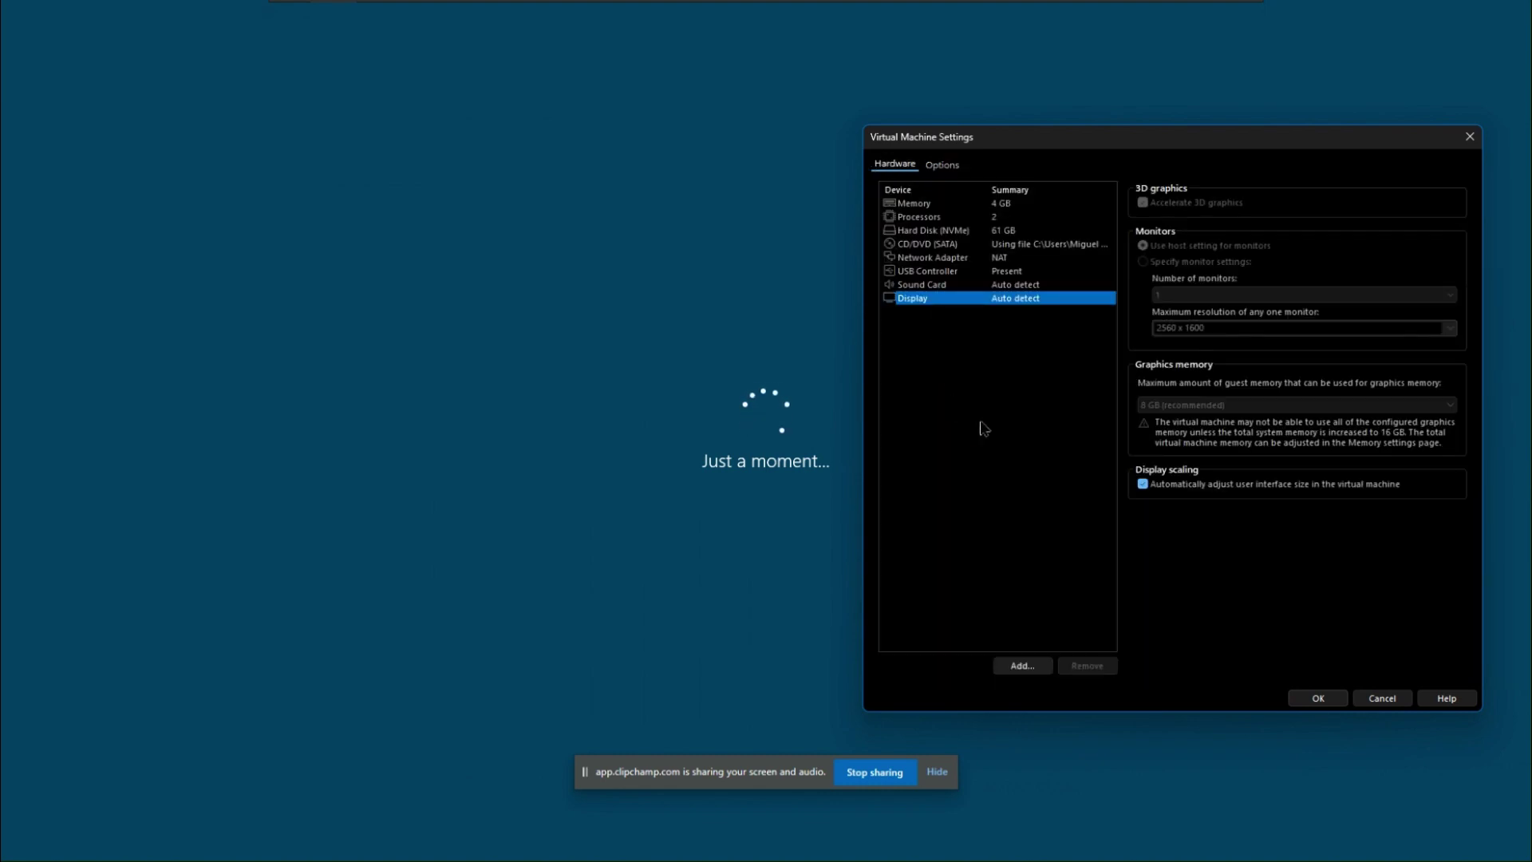
left_click(1023, 665)
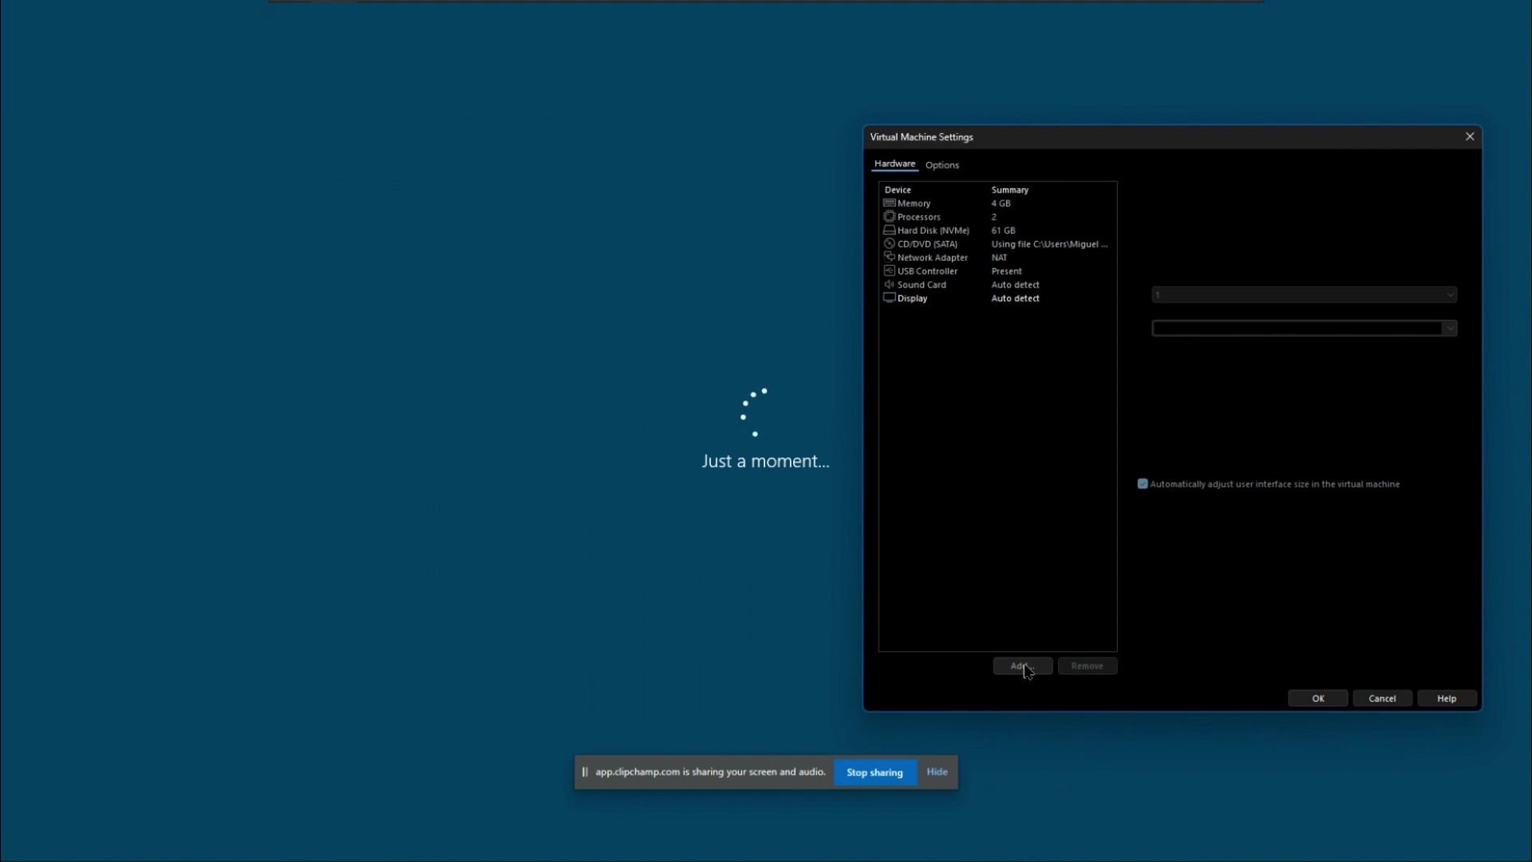
left_click(1058, 366)
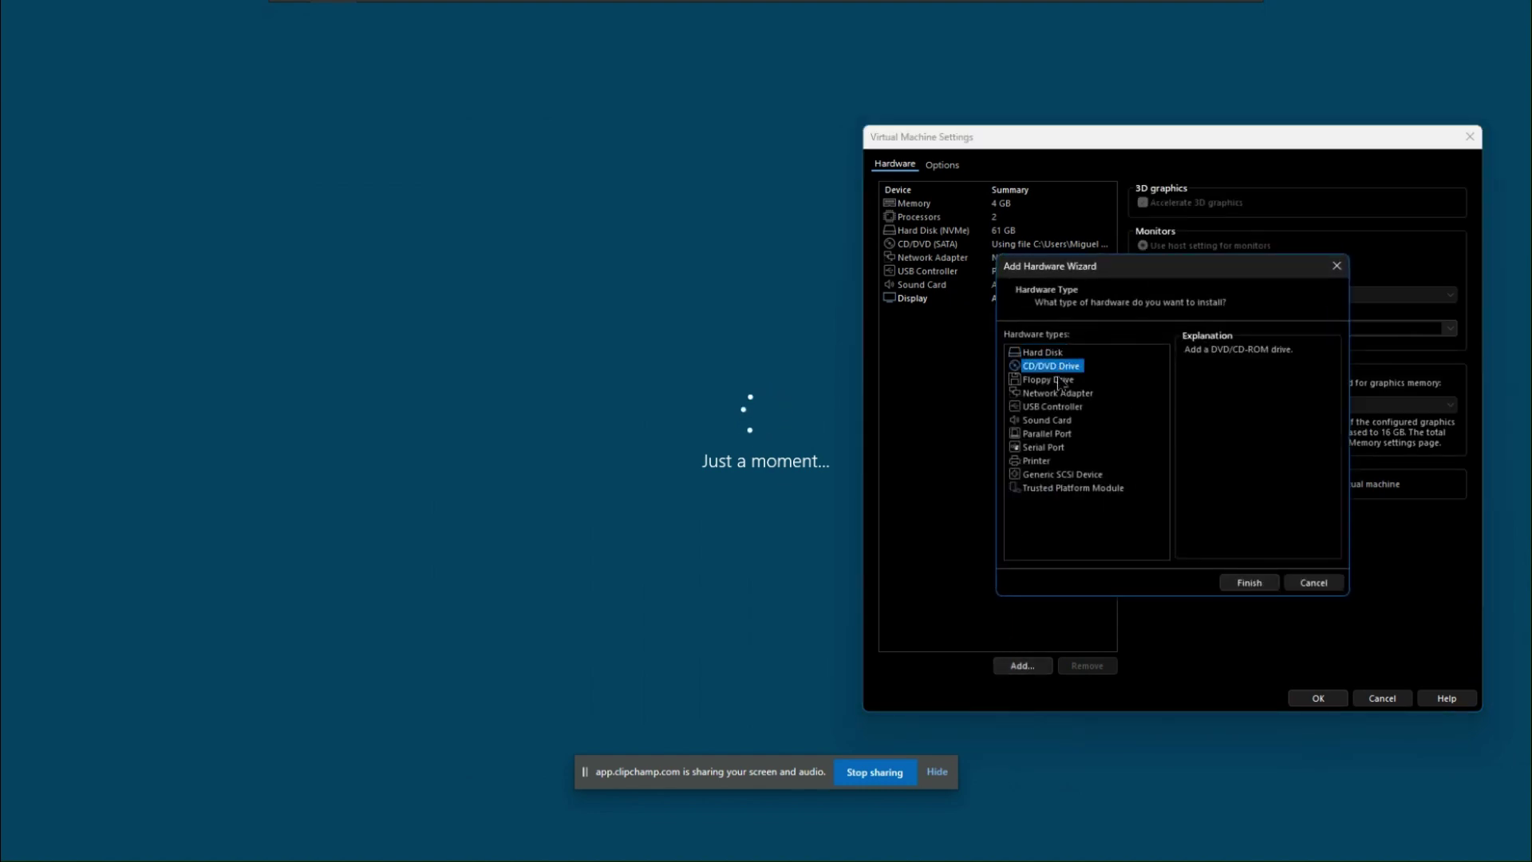
left_click(1326, 587)
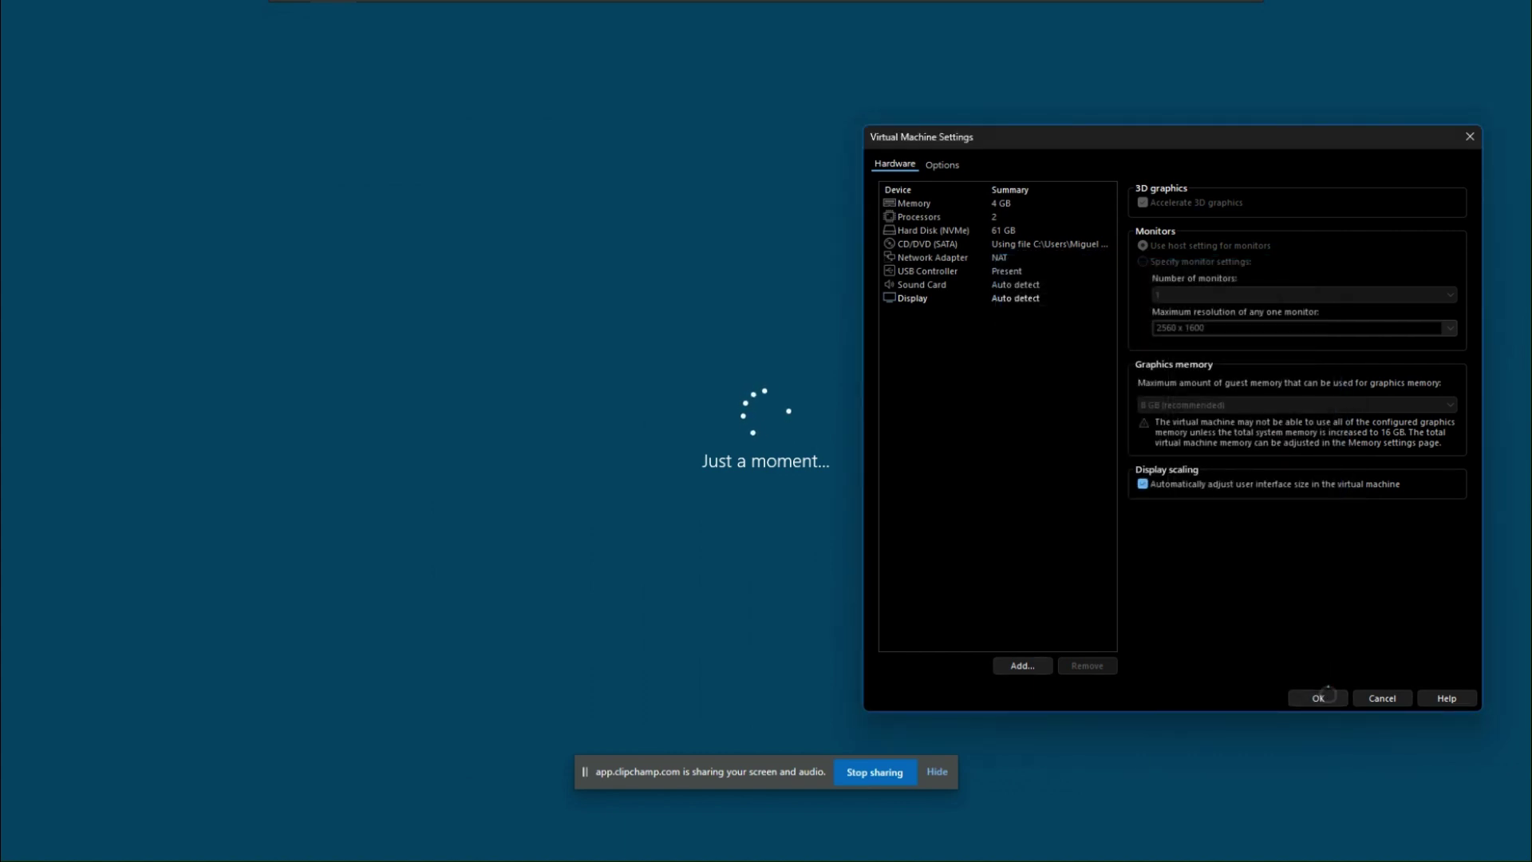
left_click(1326, 694)
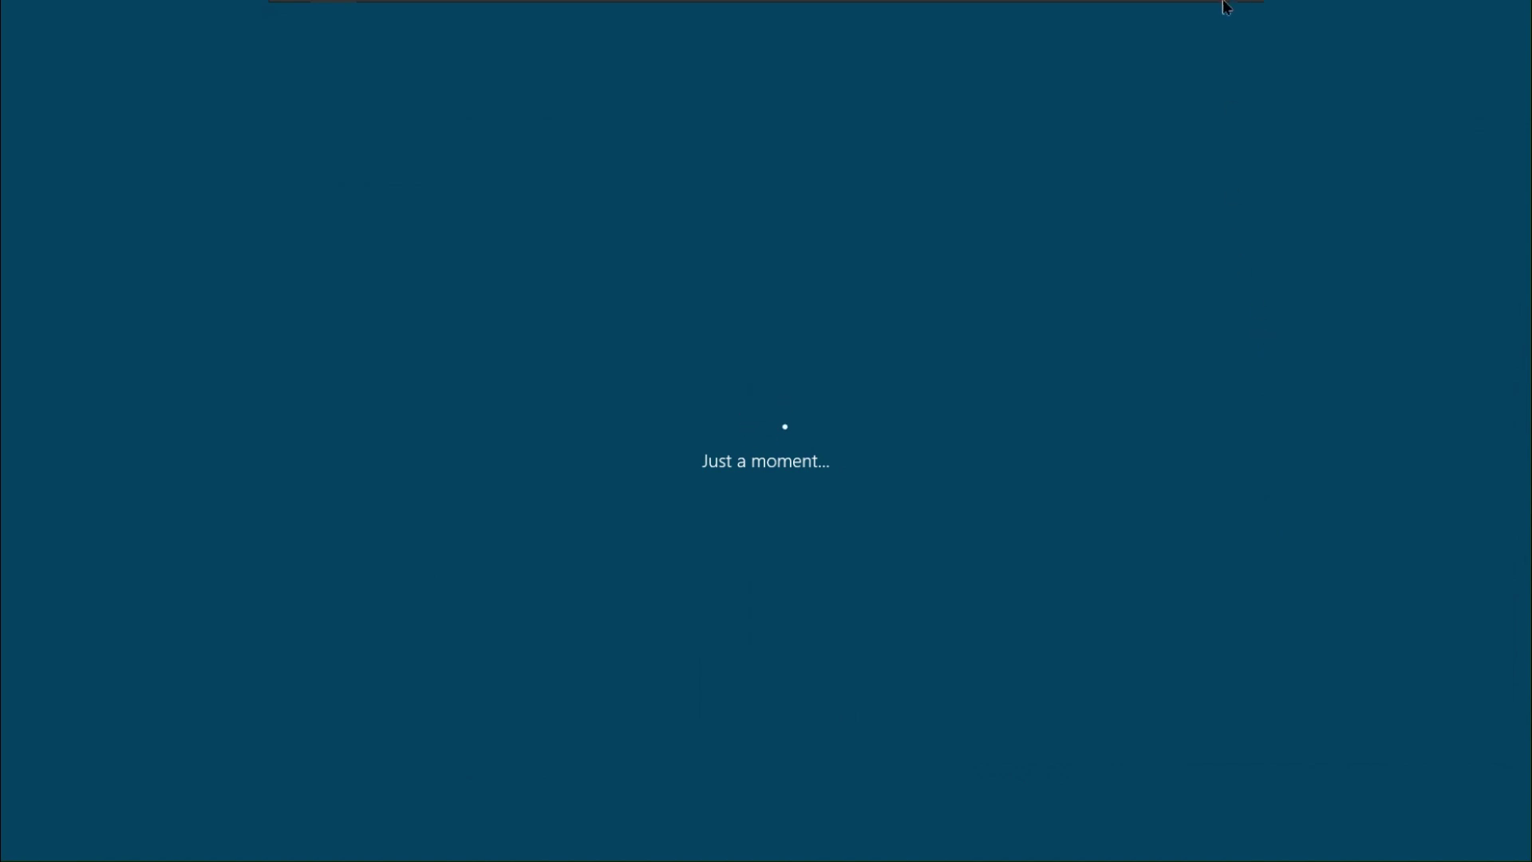
Minimize and restore the full-screen VM, then accept the setup page to reach 'How would you like to set up?'
mouse_move(1226, 6)
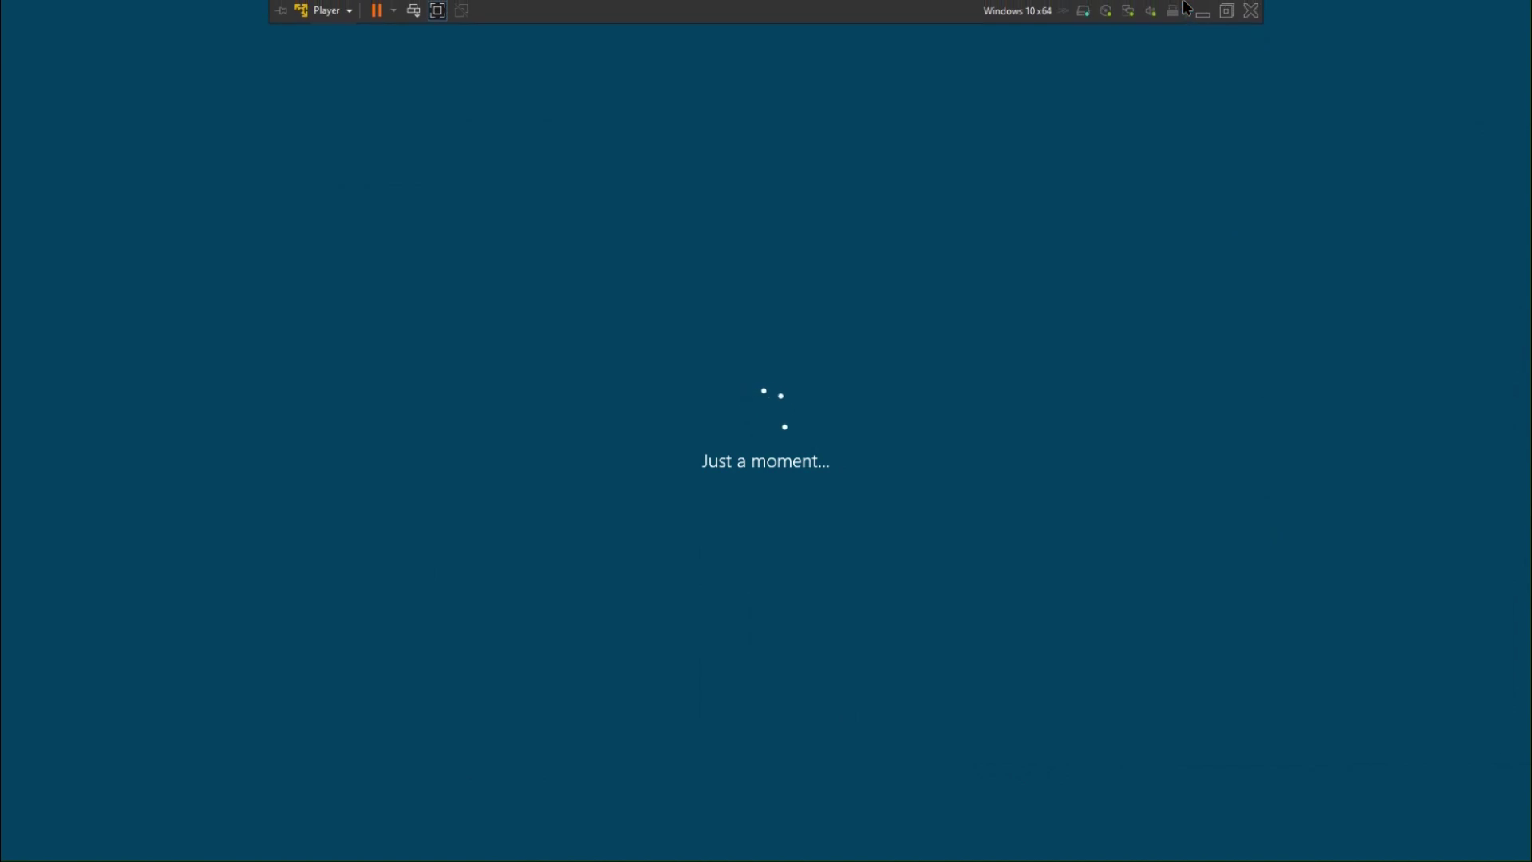
left_click(1207, 20)
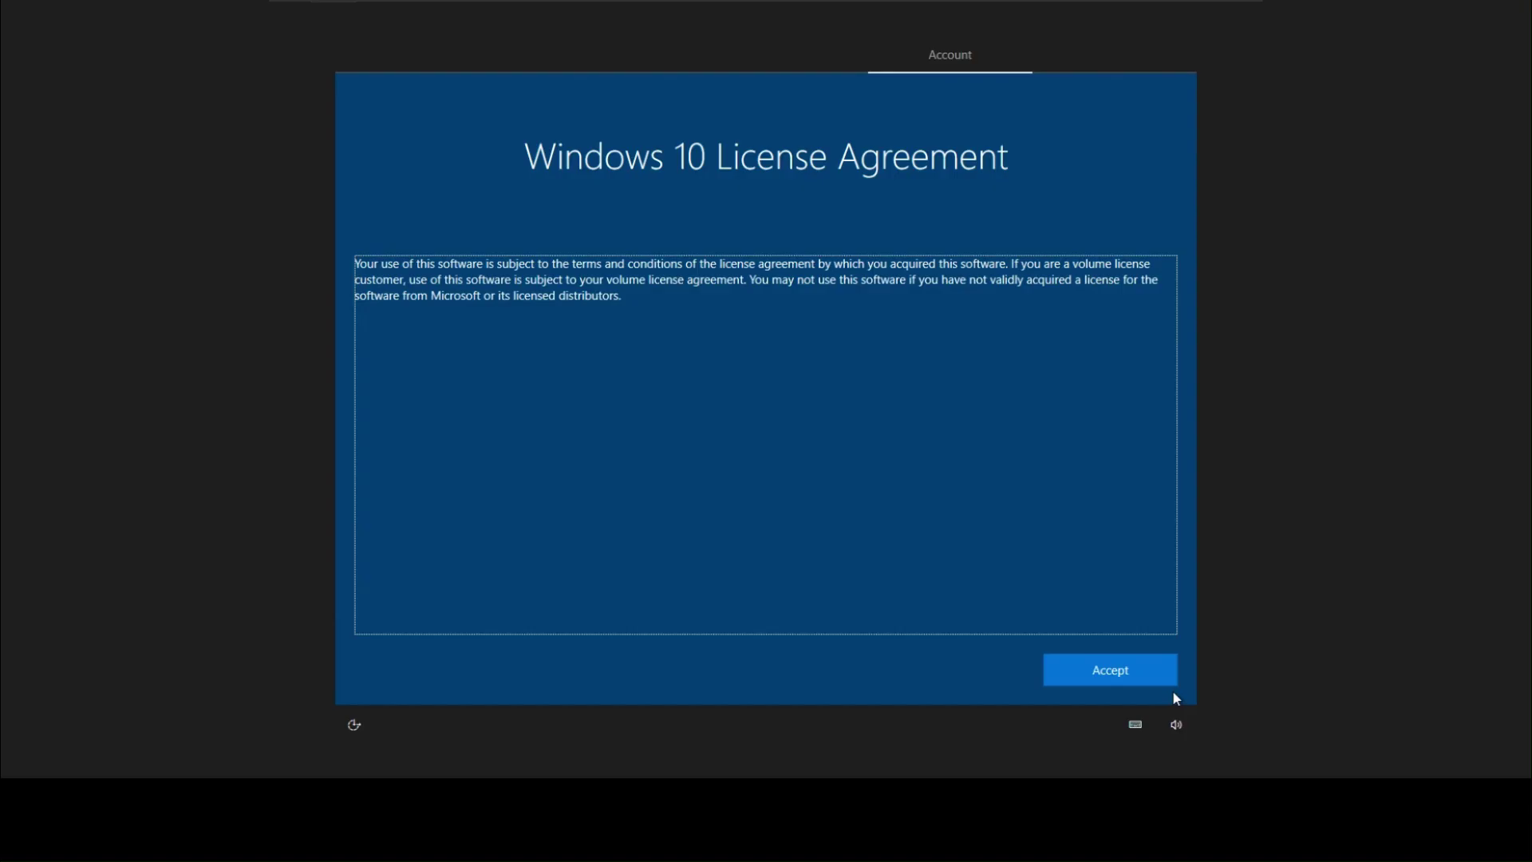
left_click(1167, 699)
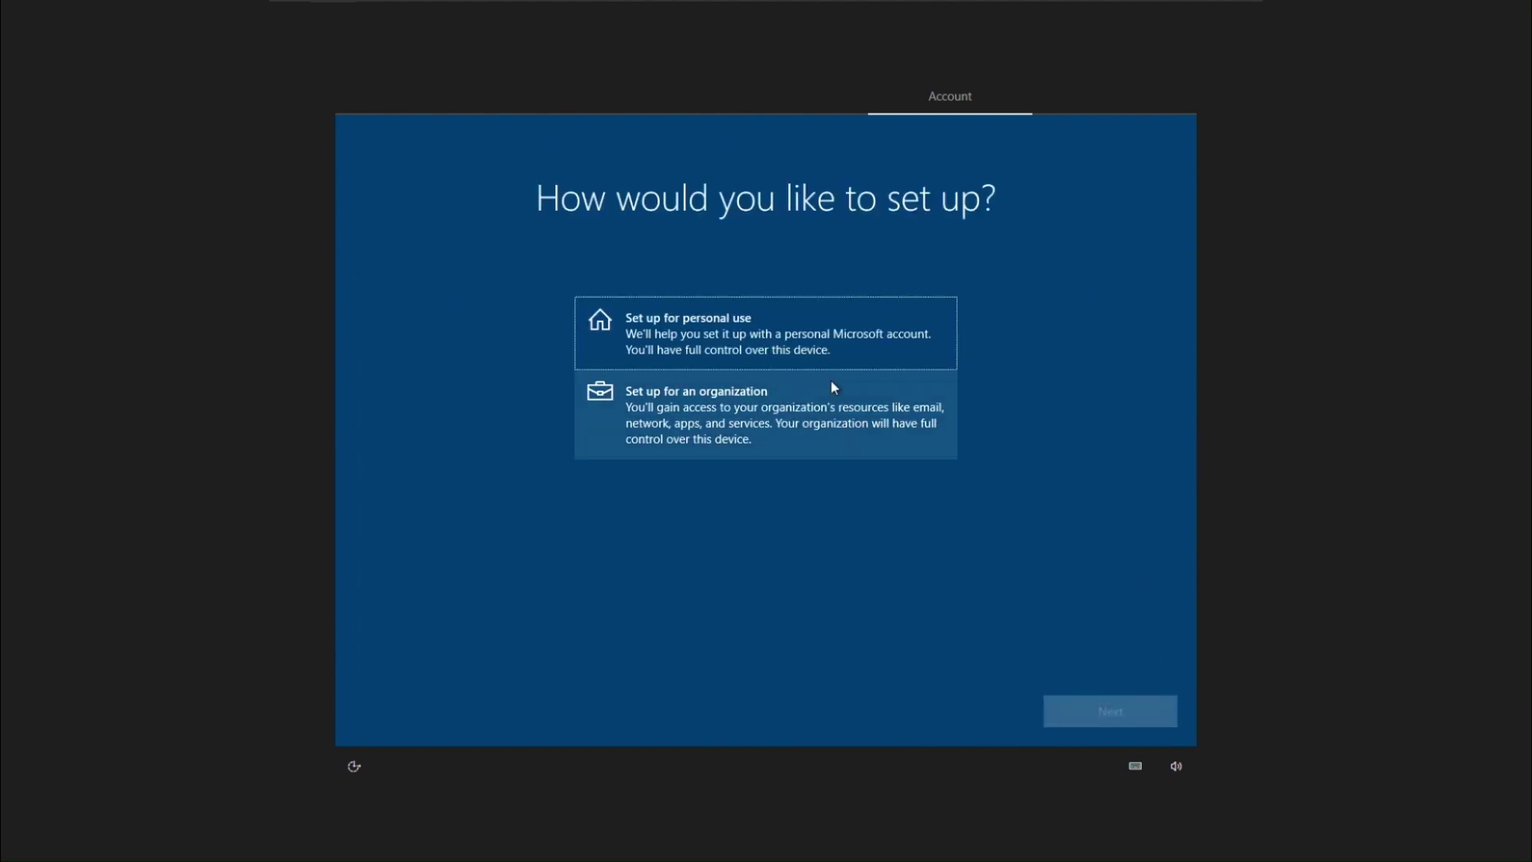
Choose 'Set up for personal use' and continue past the Microsoft sign-in intro page
left_click(1113, 718)
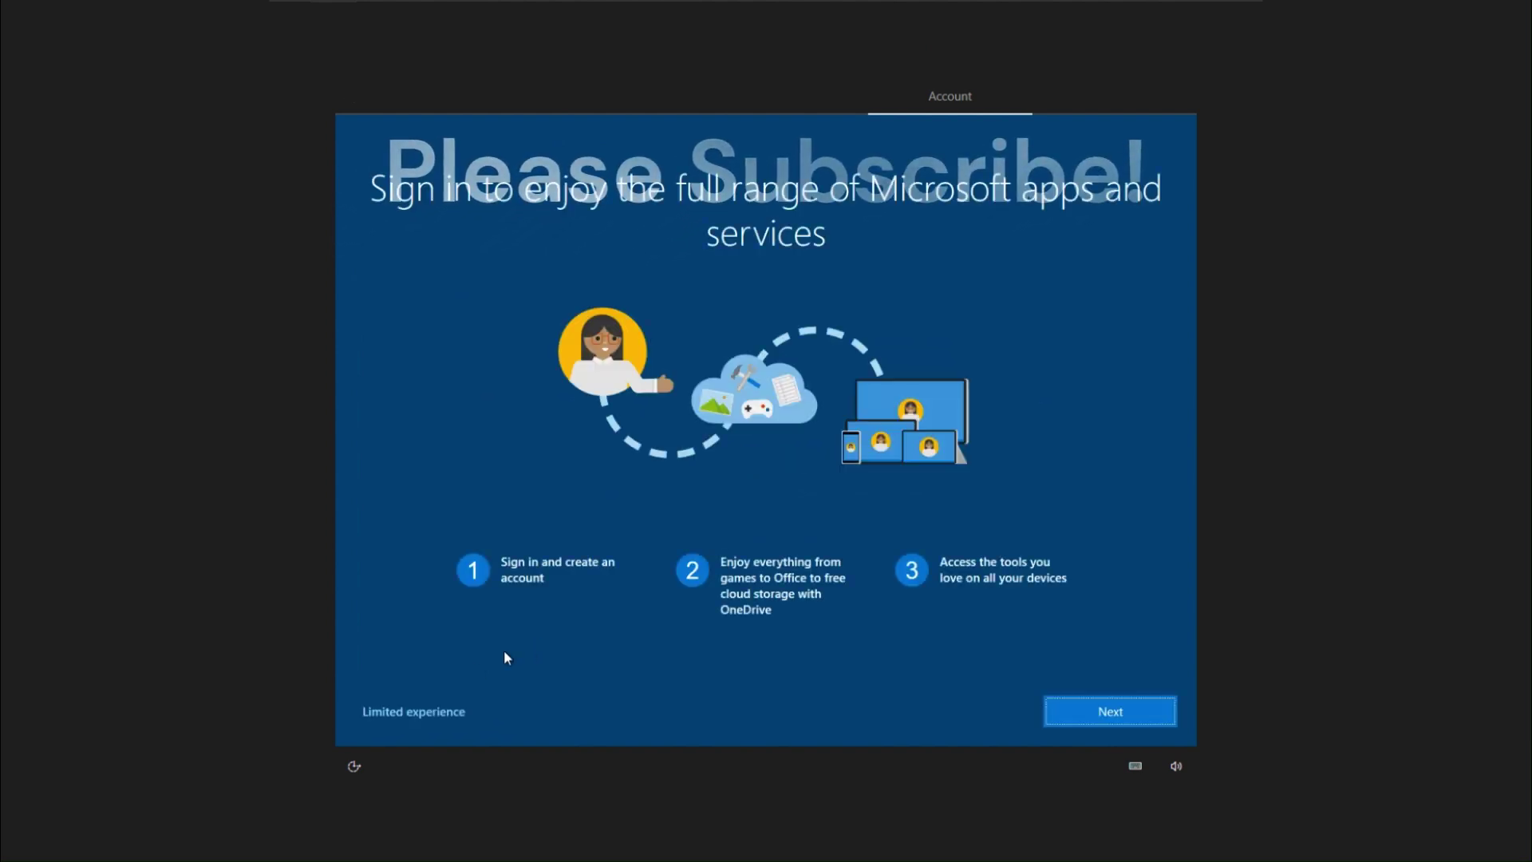
left_click(410, 711)
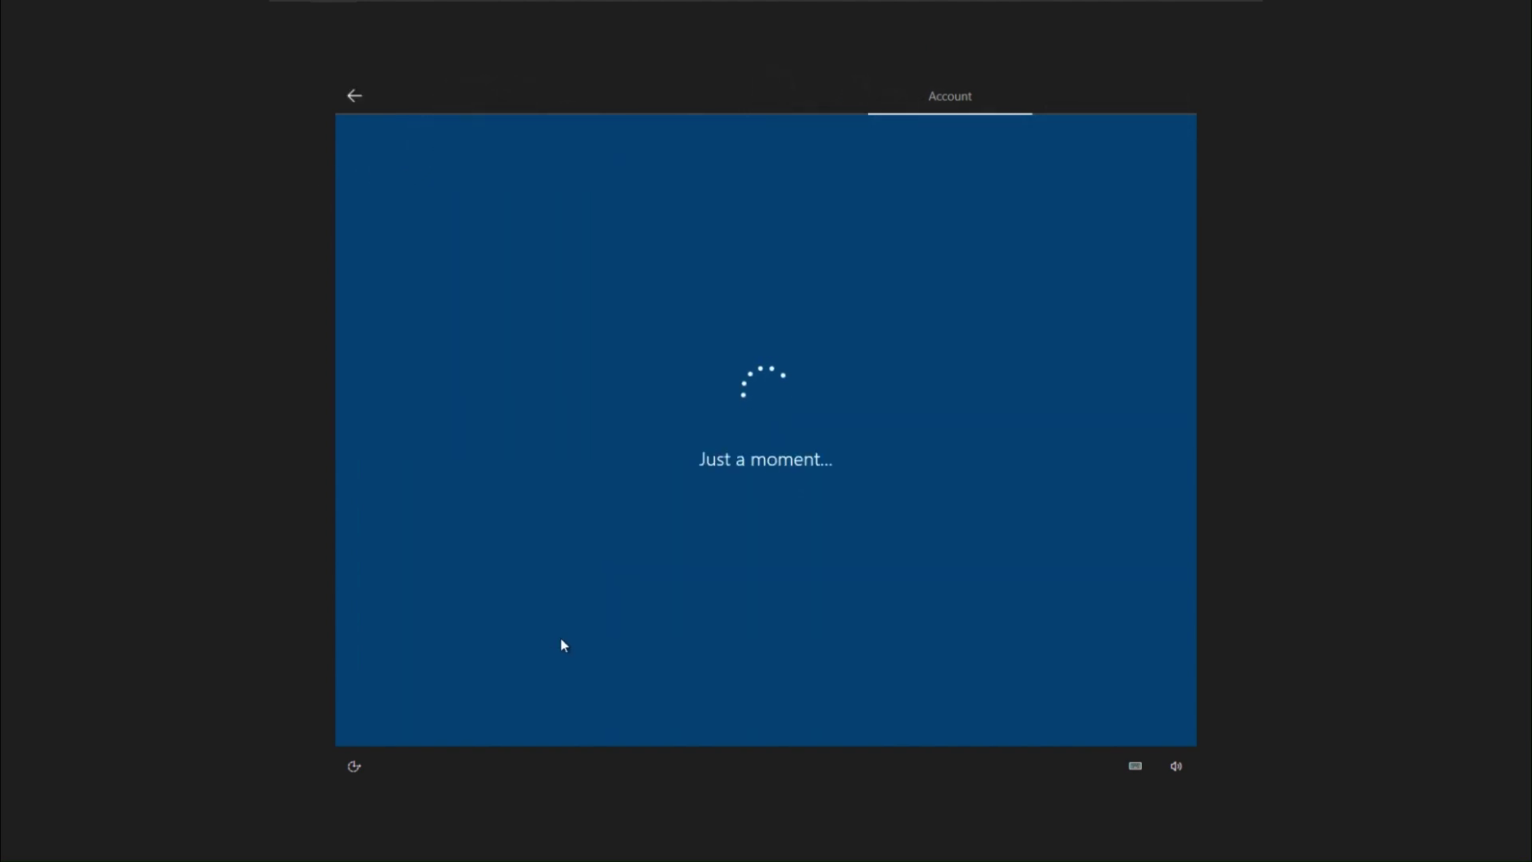
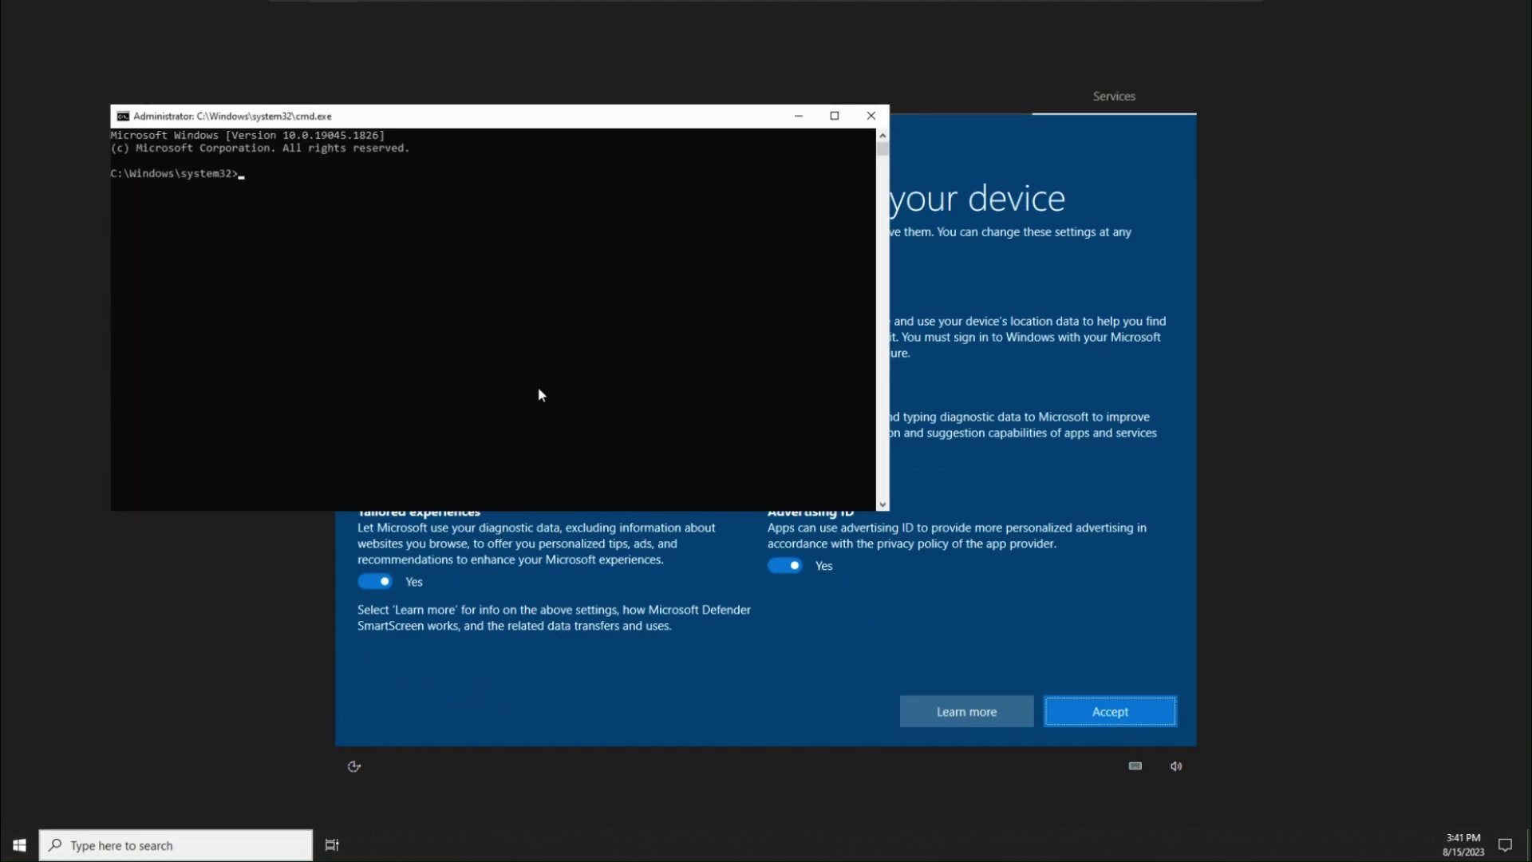
Run dir to list C:\Windows\system32, then bring up Task Manager over the console
type("dir")
key("Return")
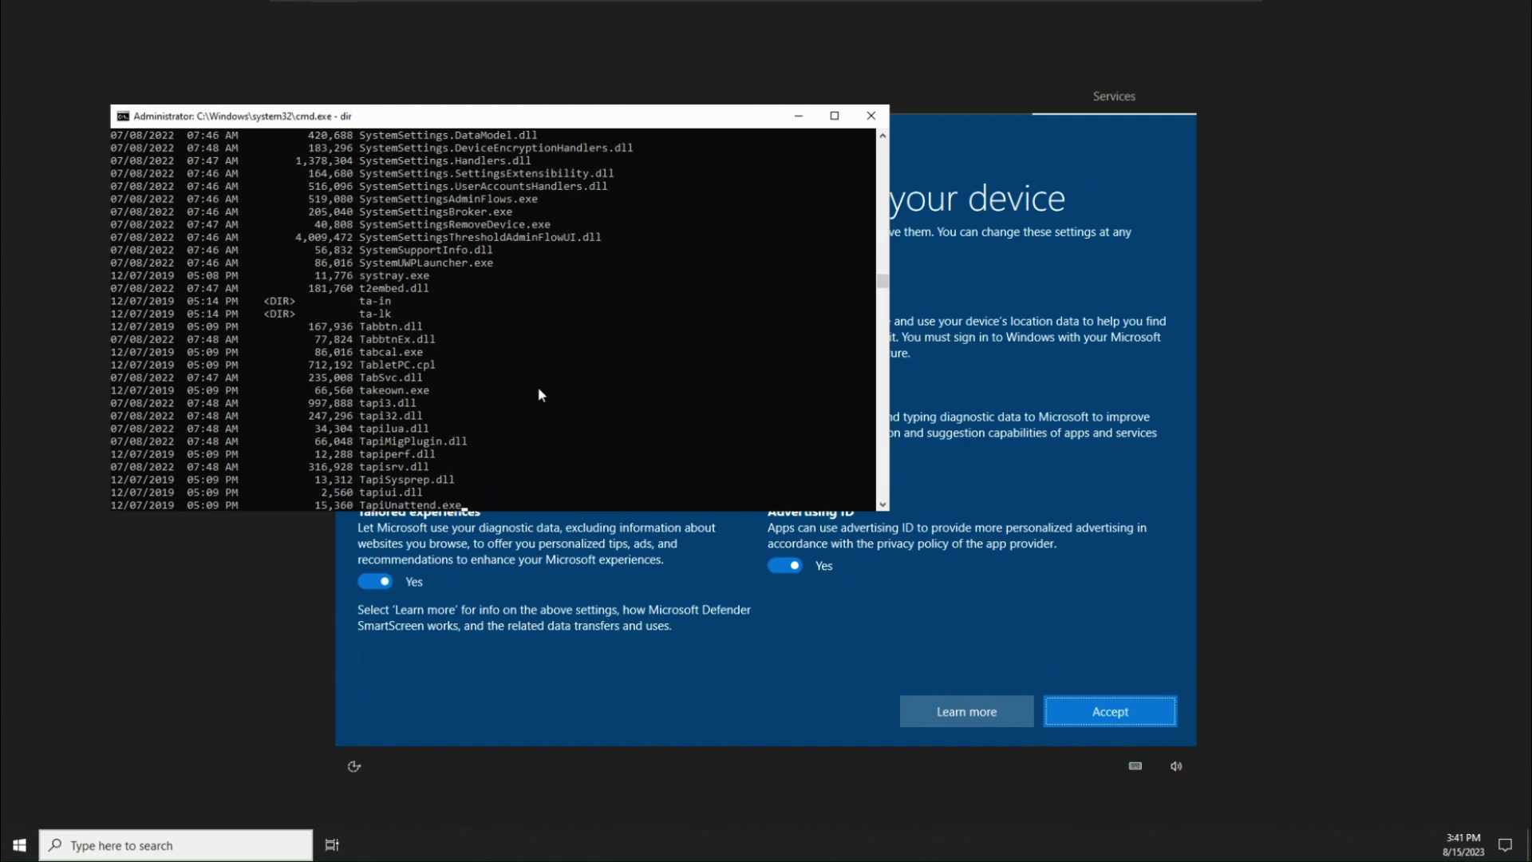
key("ctrl+shift+Escape")
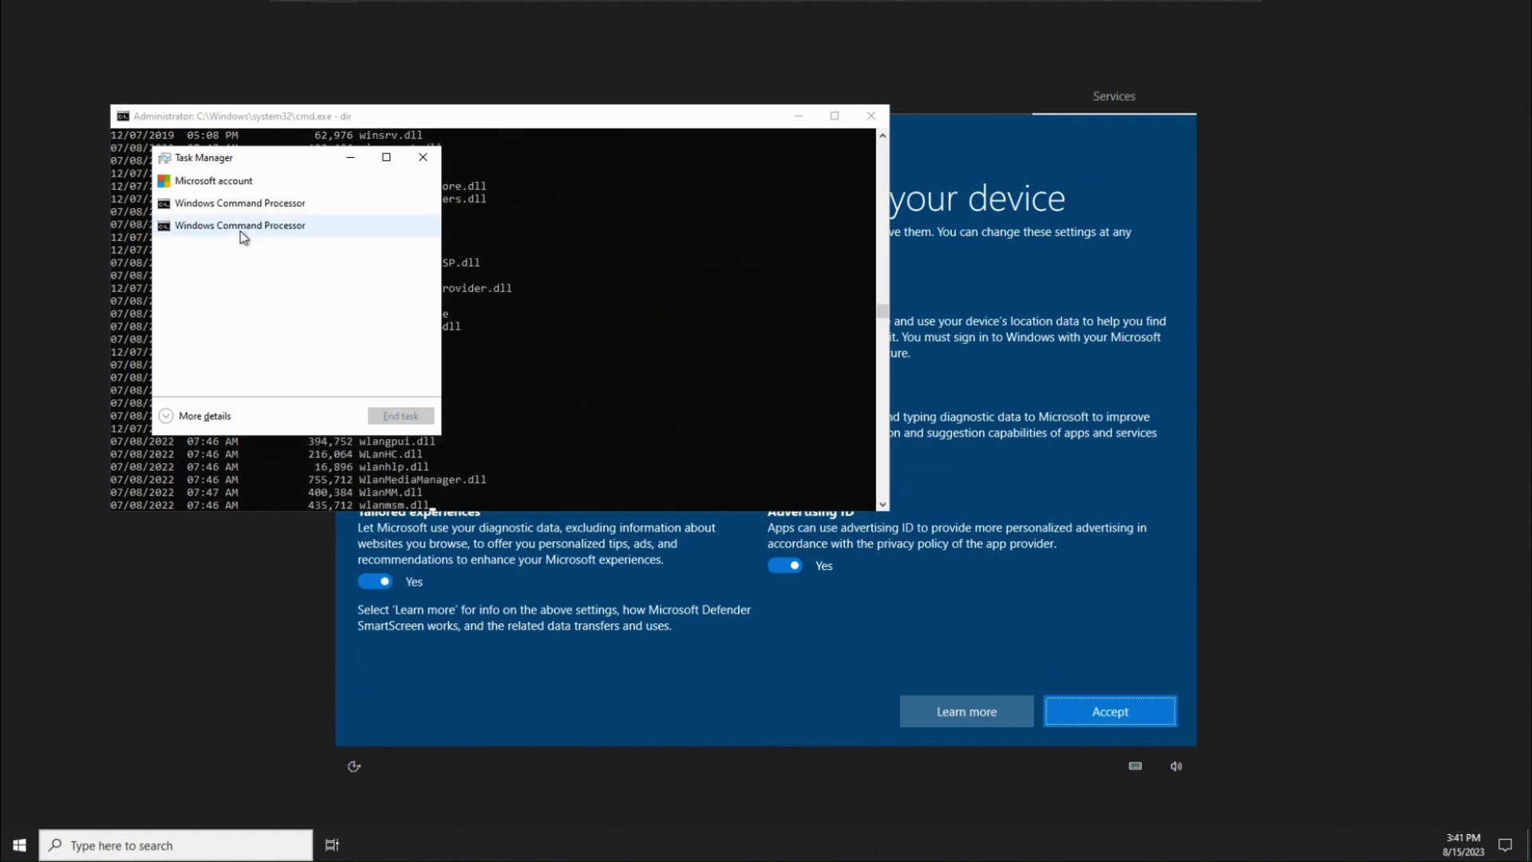
Close Task Manager and the dir-listing console, then move the remaining console to the lower right
left_click(423, 157)
left_click_drag(465, 116, 639, 276)
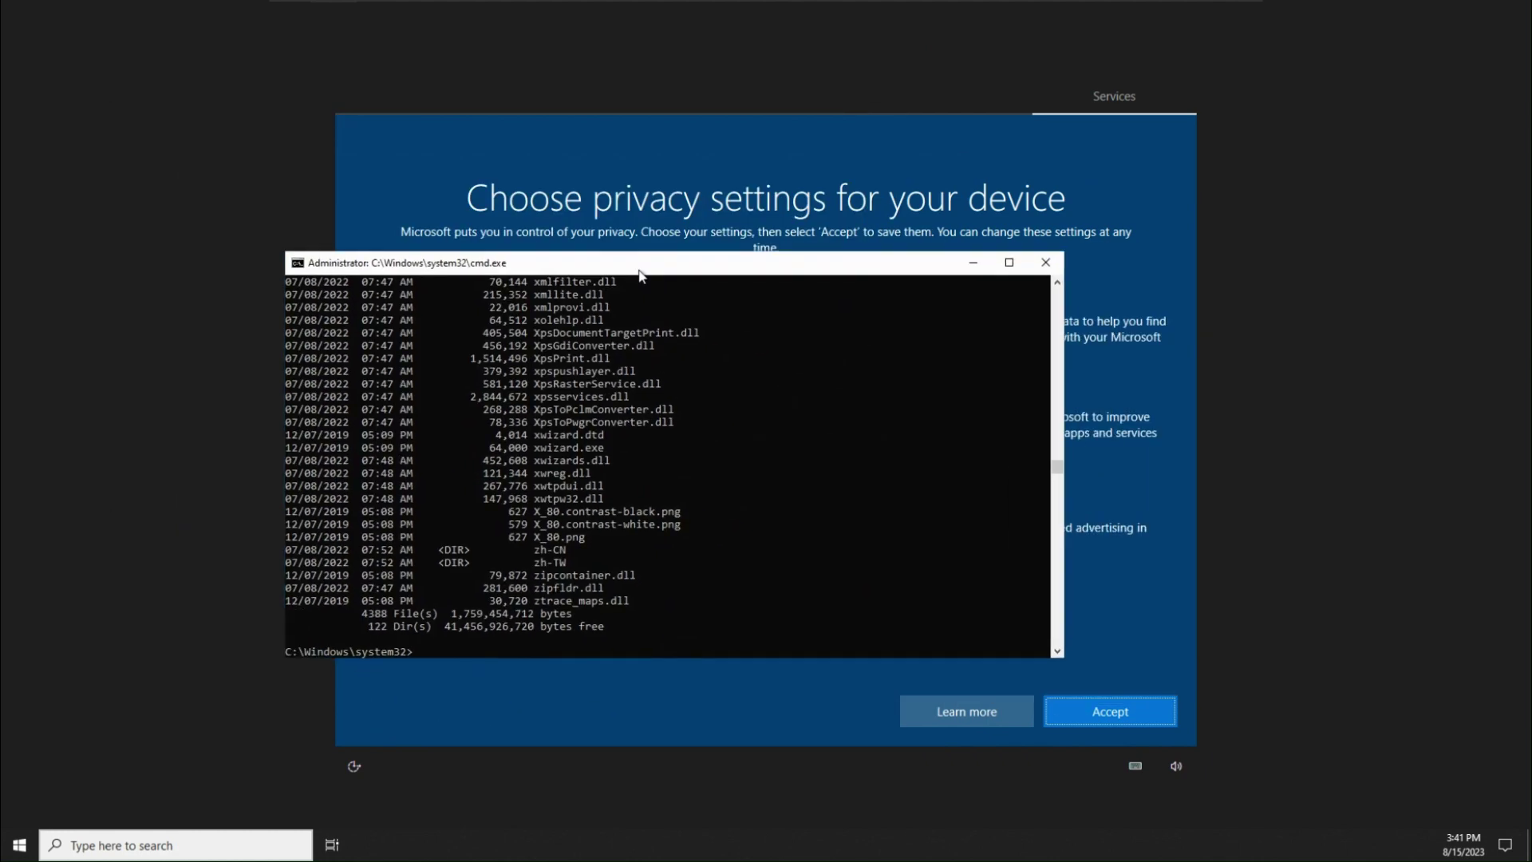
key("alt+Tab")
key("alt+Tab")
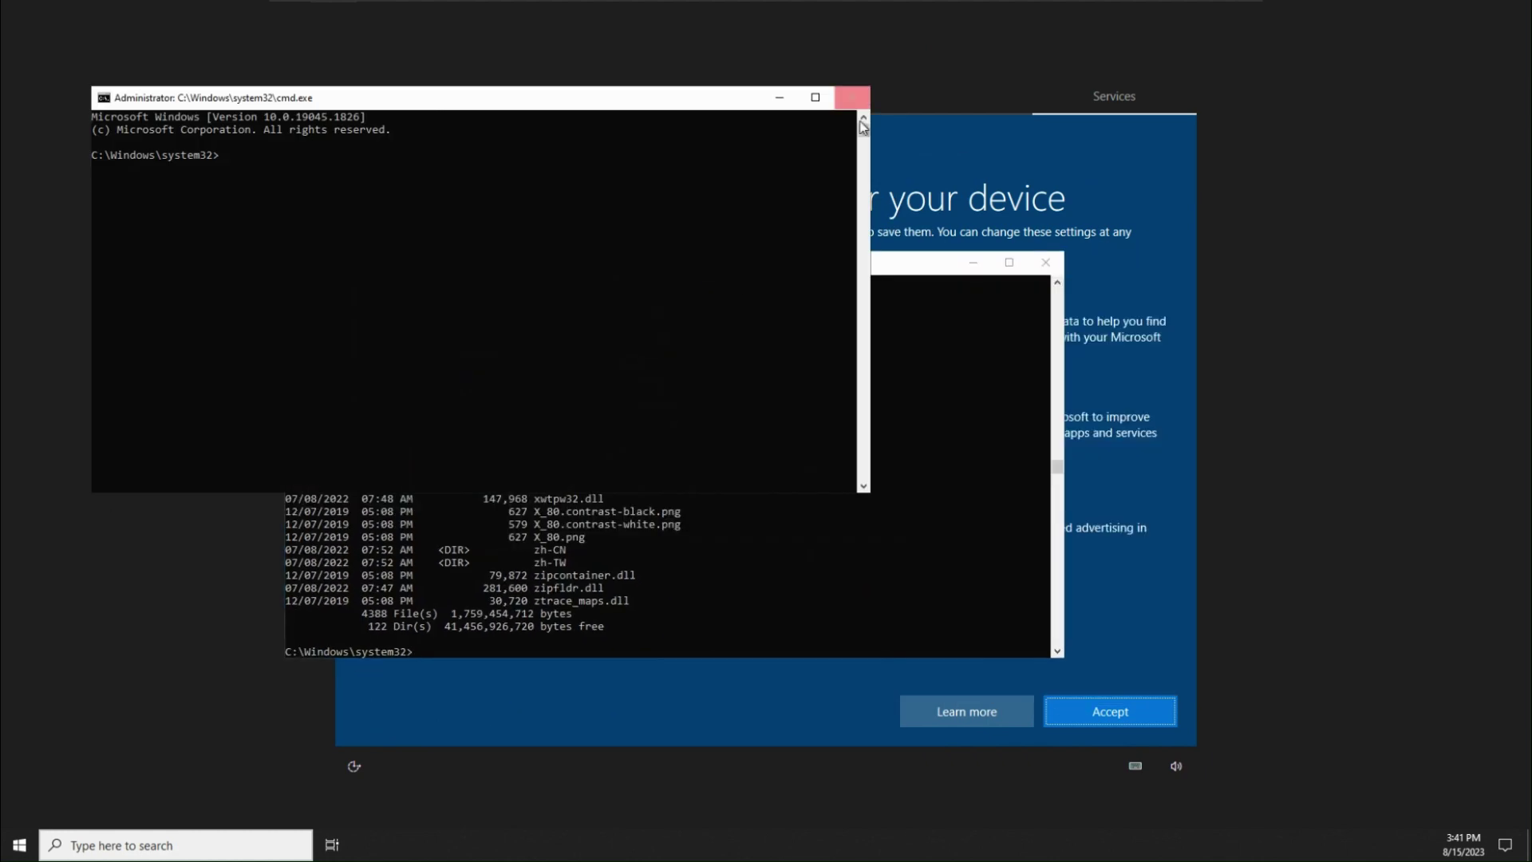
left_click(1045, 262)
left_click_drag(685, 108, 1426, 327)
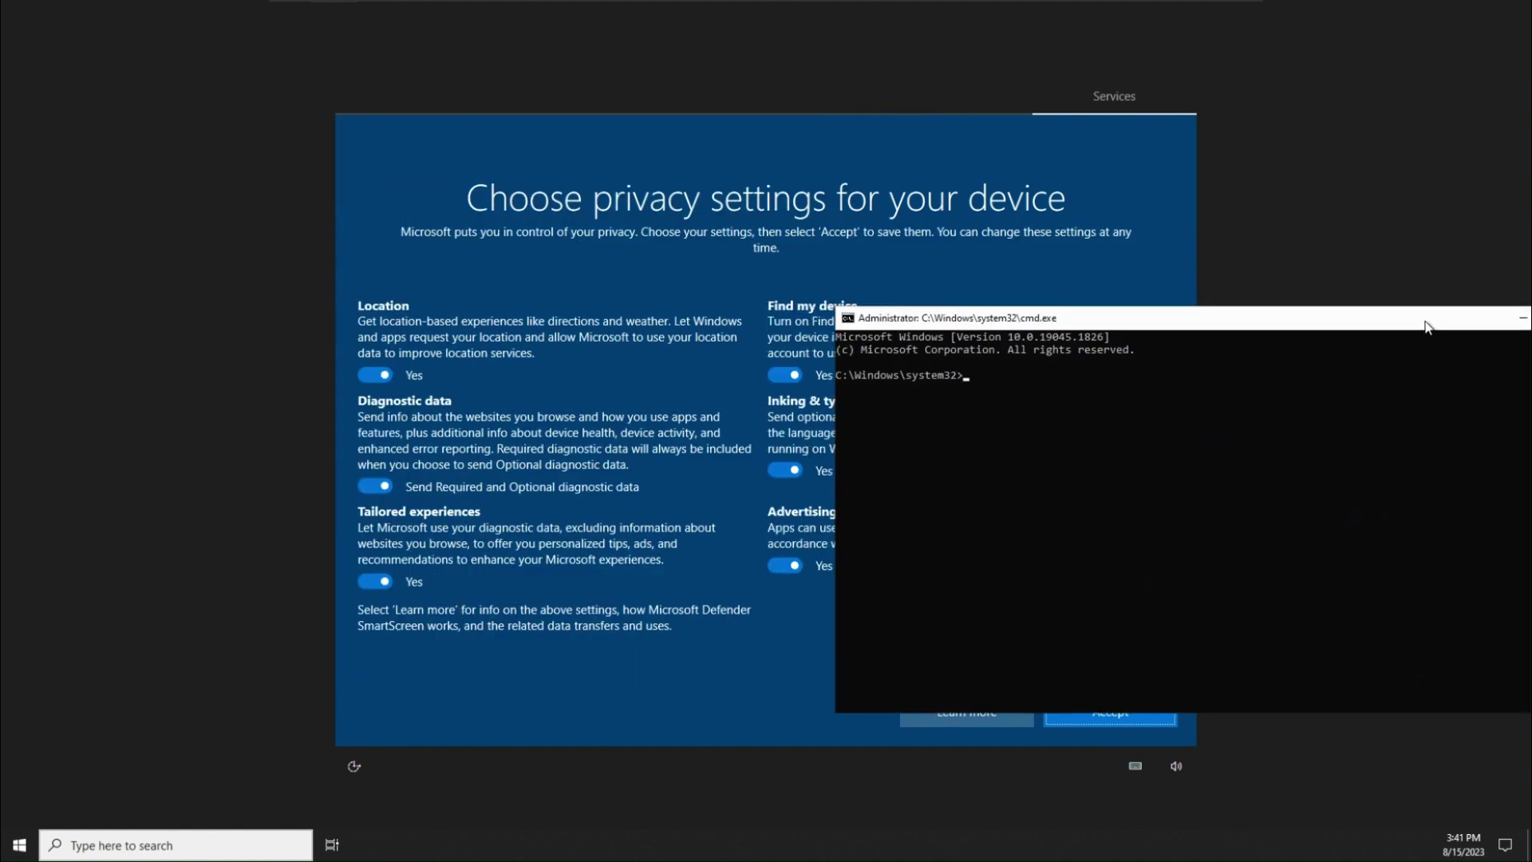
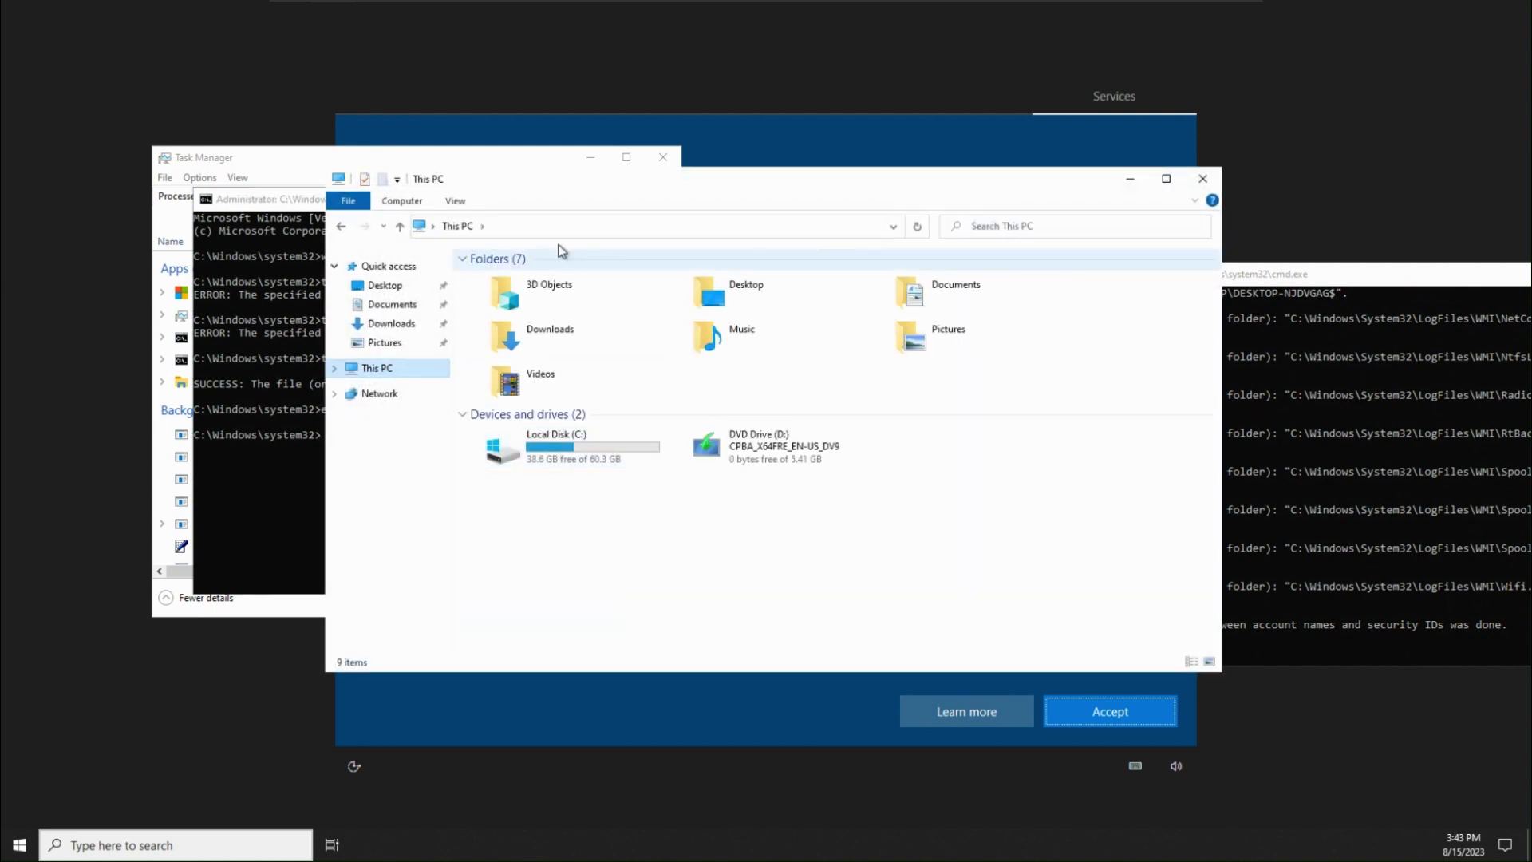
Navigate from This PC through Local Disk (C:) and Windows into the System32 folder
left_click(455, 200)
double_click(594, 451)
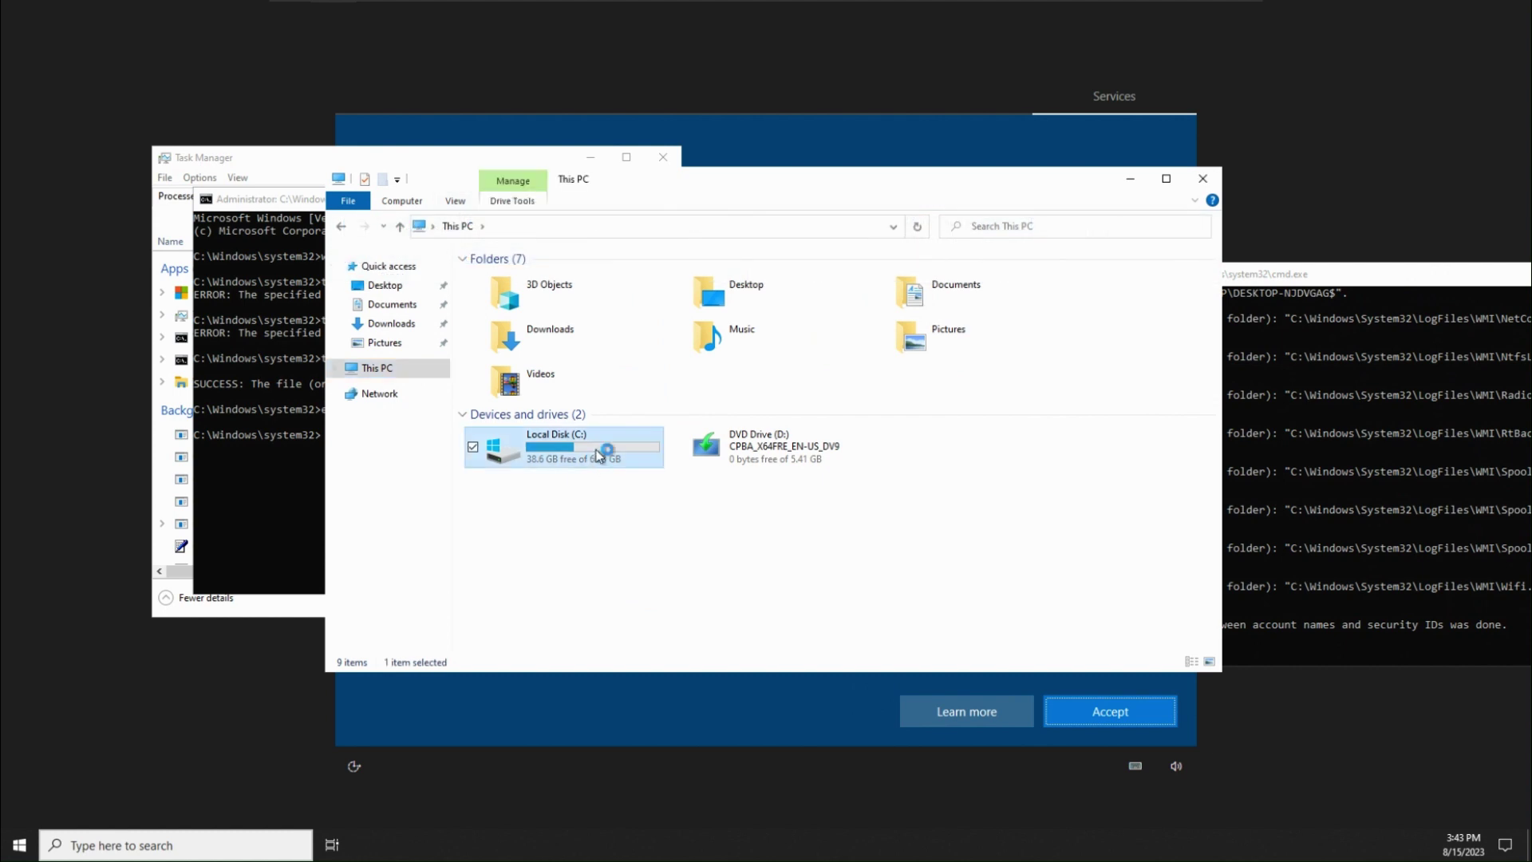
double_click(586, 345)
scroll(559, 447, "down", 20)
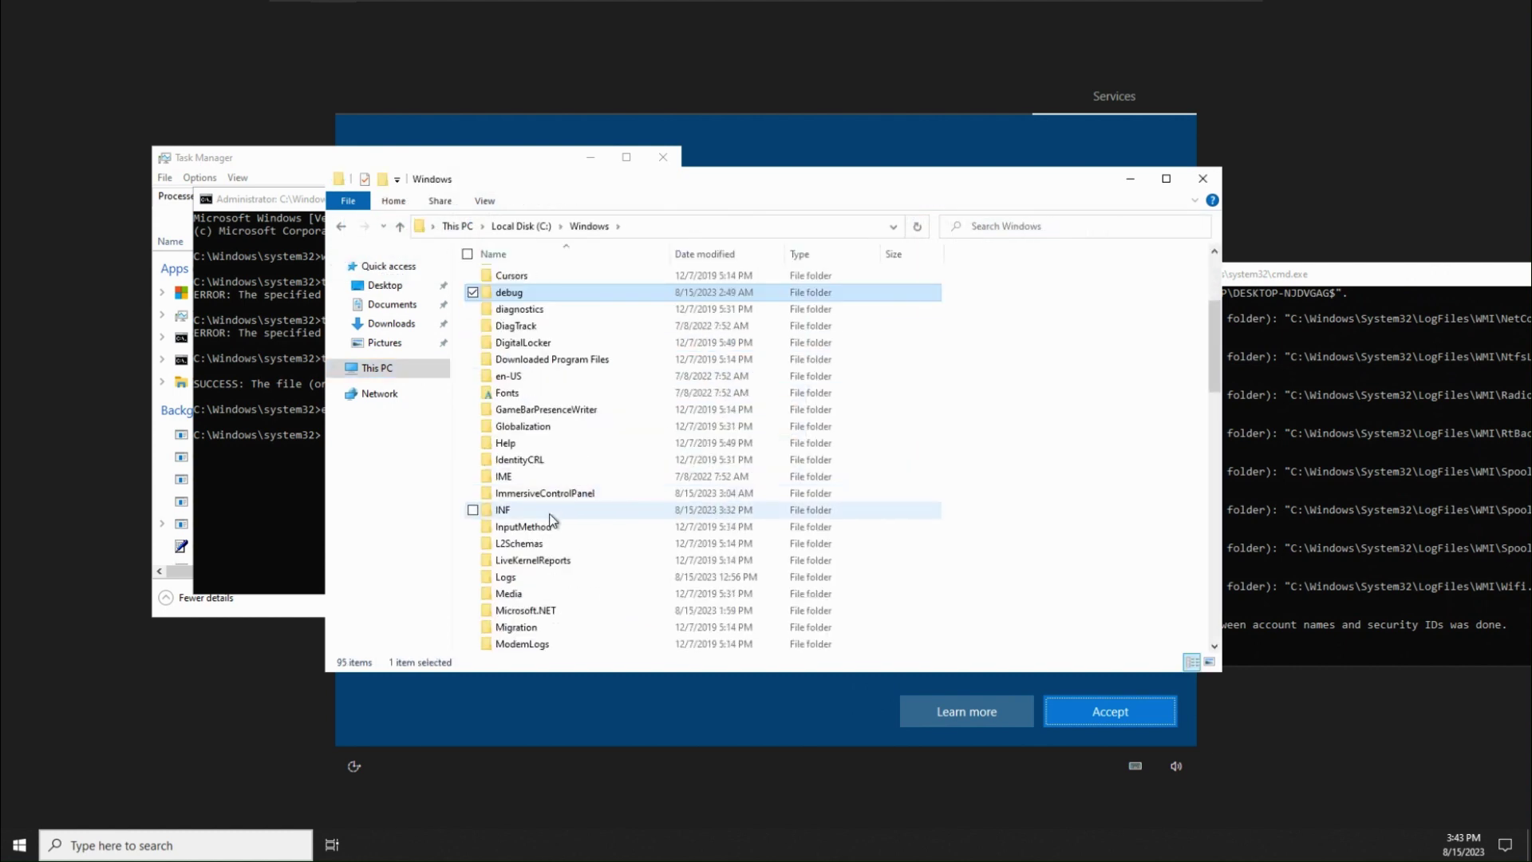
left_click(558, 510)
double_click(547, 509)
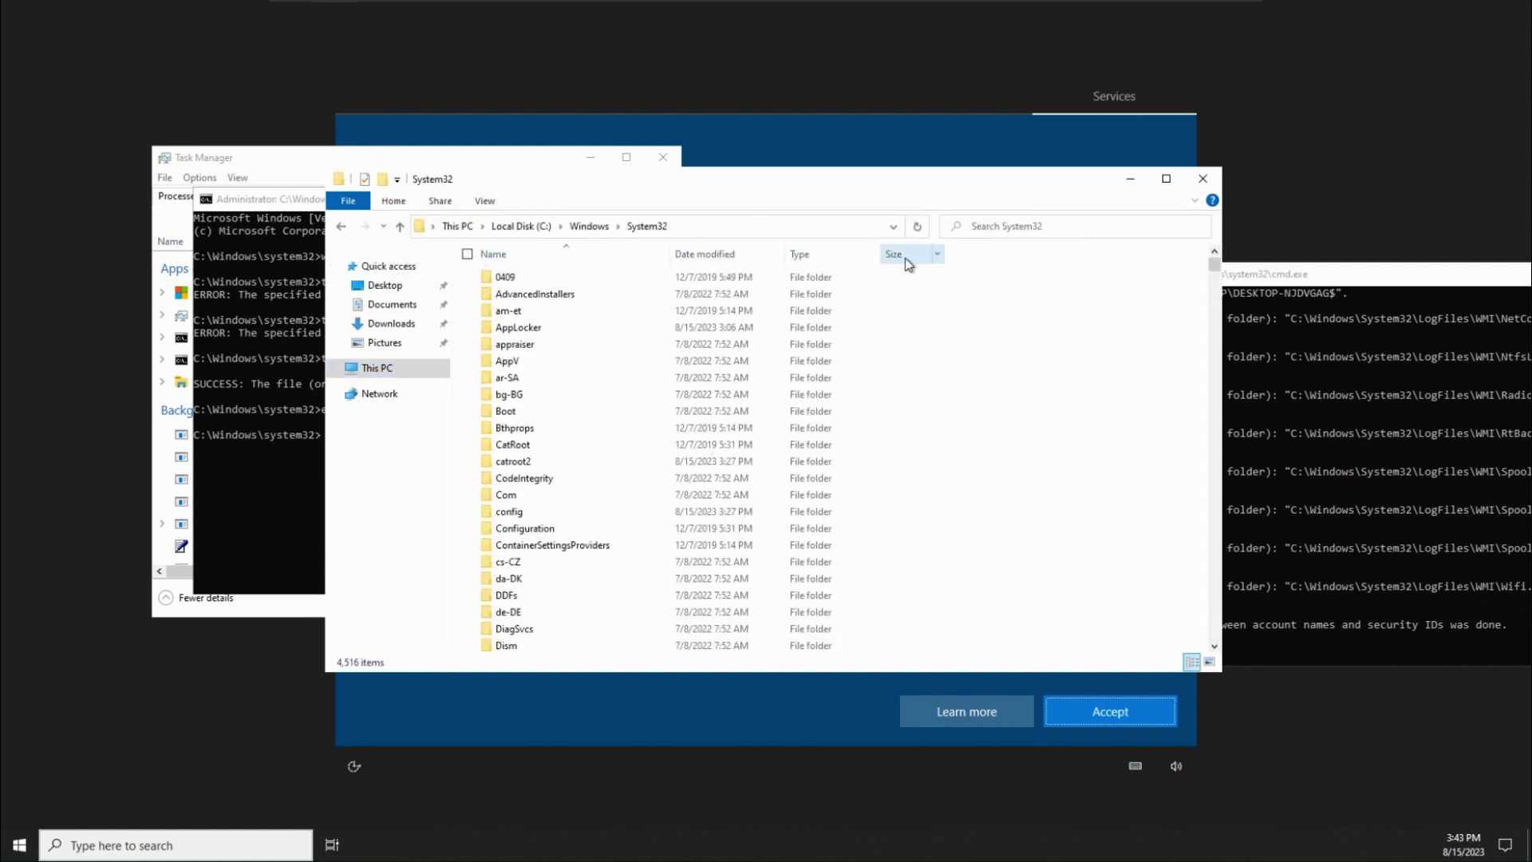
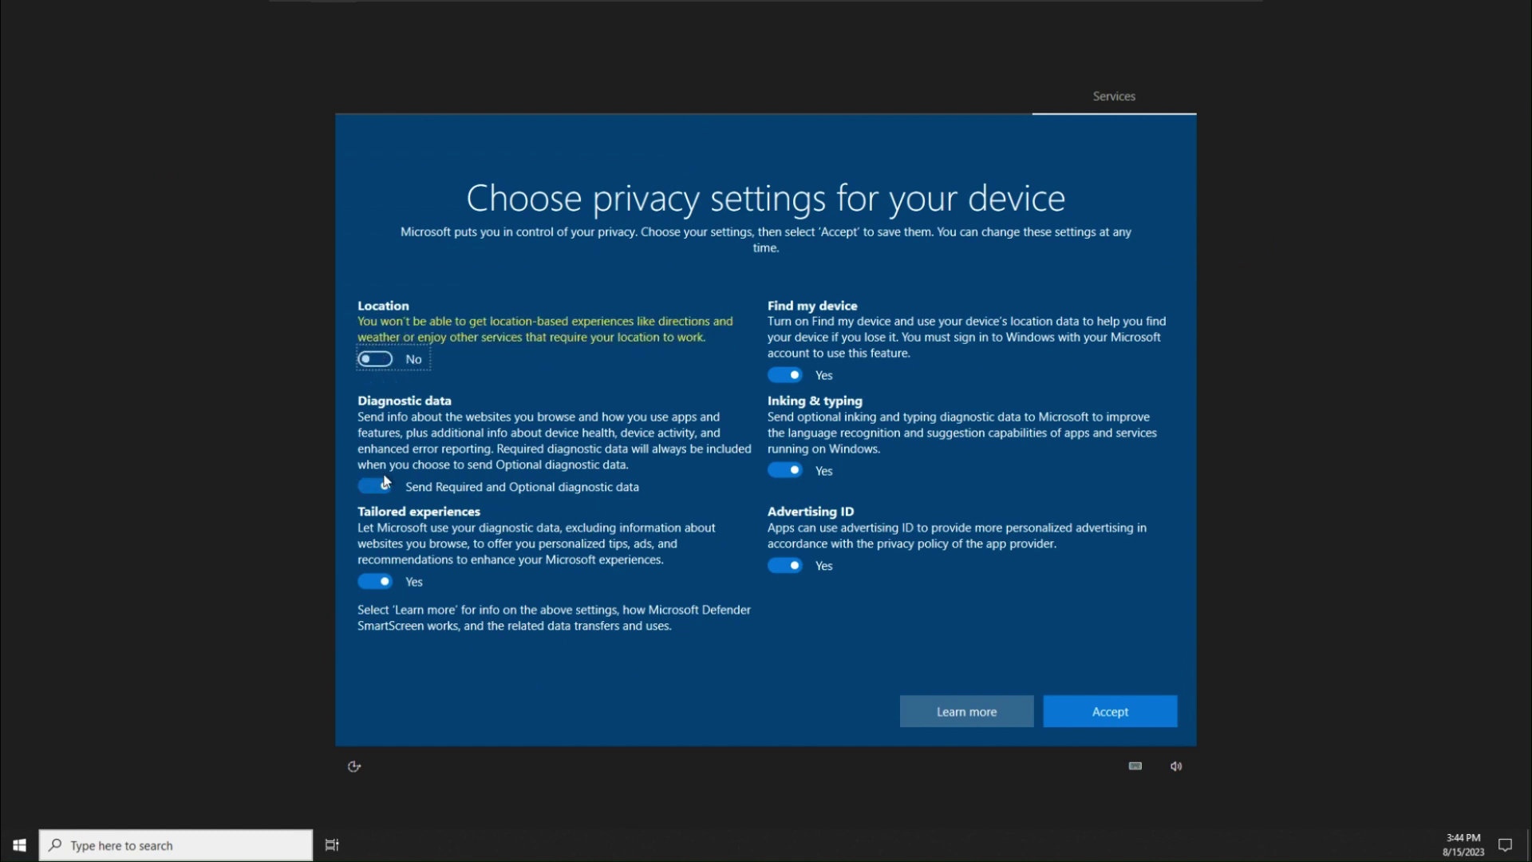
Turn off location, diagnostics, tailored experiences, Find my device, inking and advertising ID, then accept
left_click(375, 485)
left_click(375, 580)
left_click(785, 374)
left_click(784, 469)
left_click(784, 564)
left_click(1110, 711)
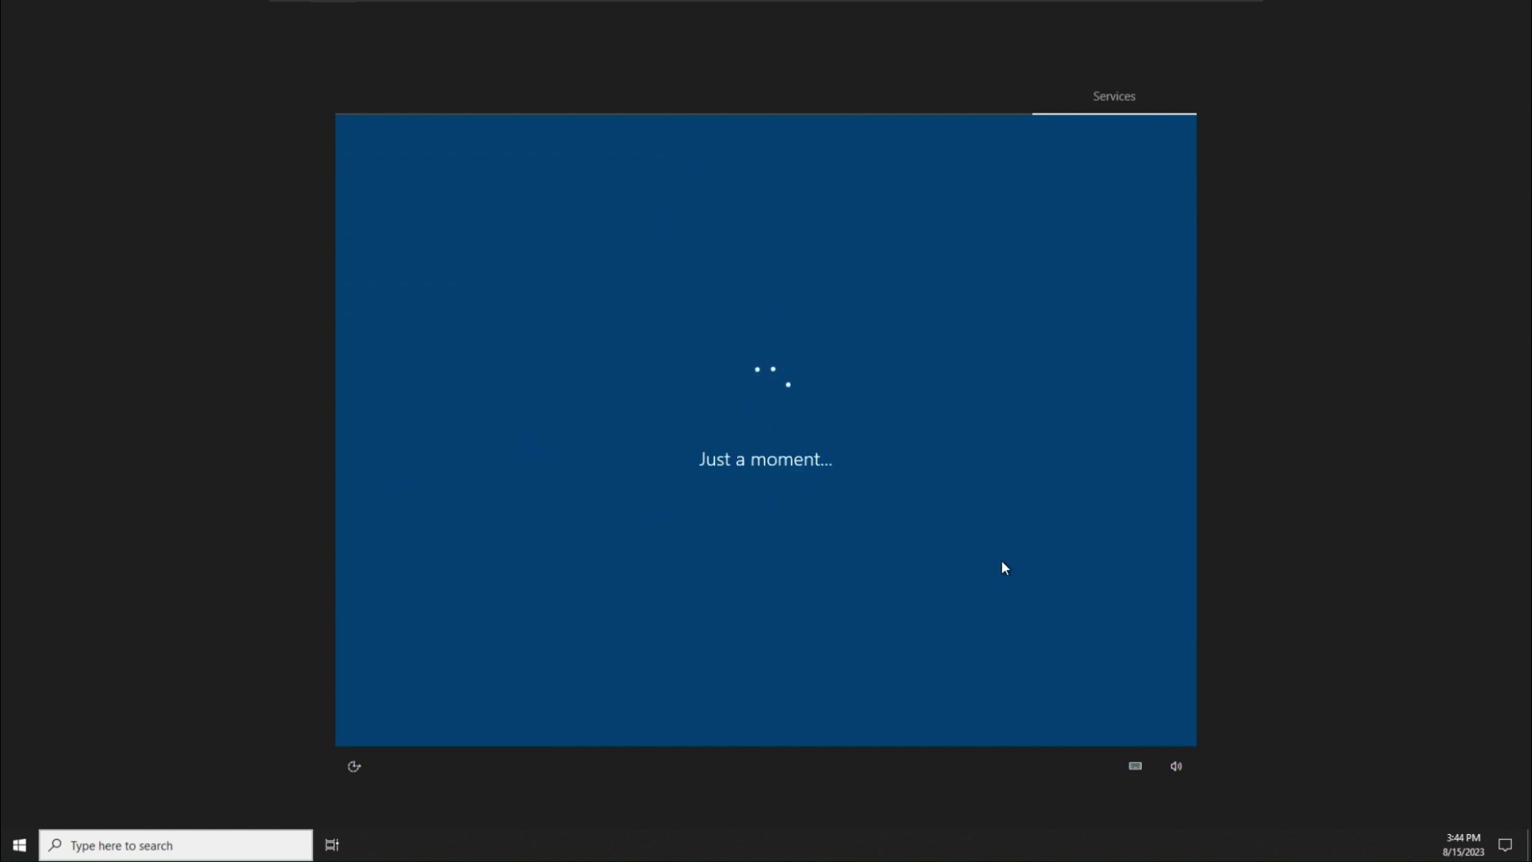
Skip experience customization and bring up an administrator Command Prompt with Shift+F10
left_click(960, 710)
key("shift+F10")
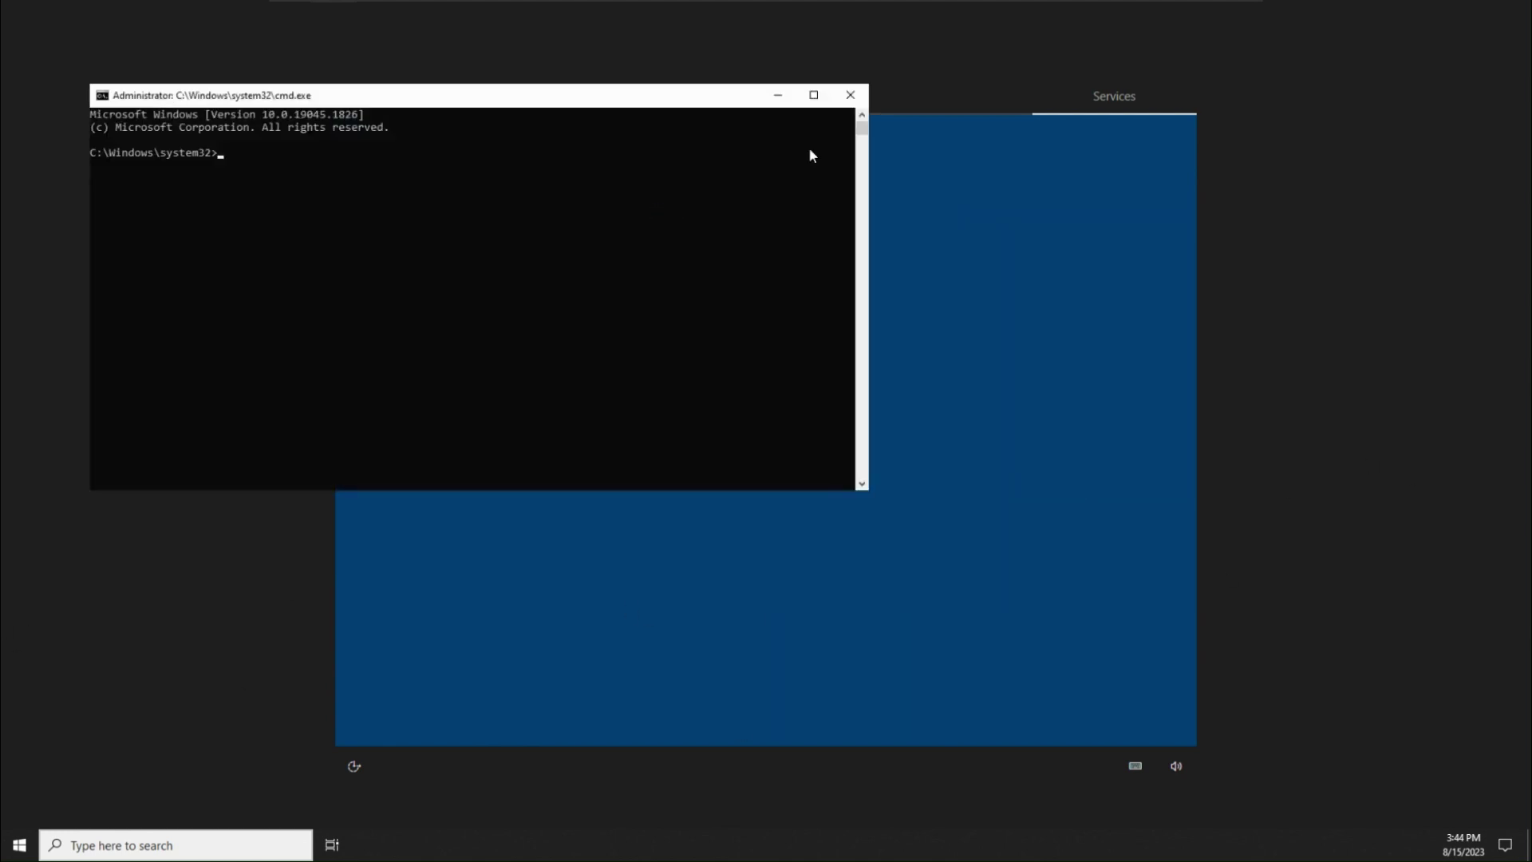
left_click(850, 95)
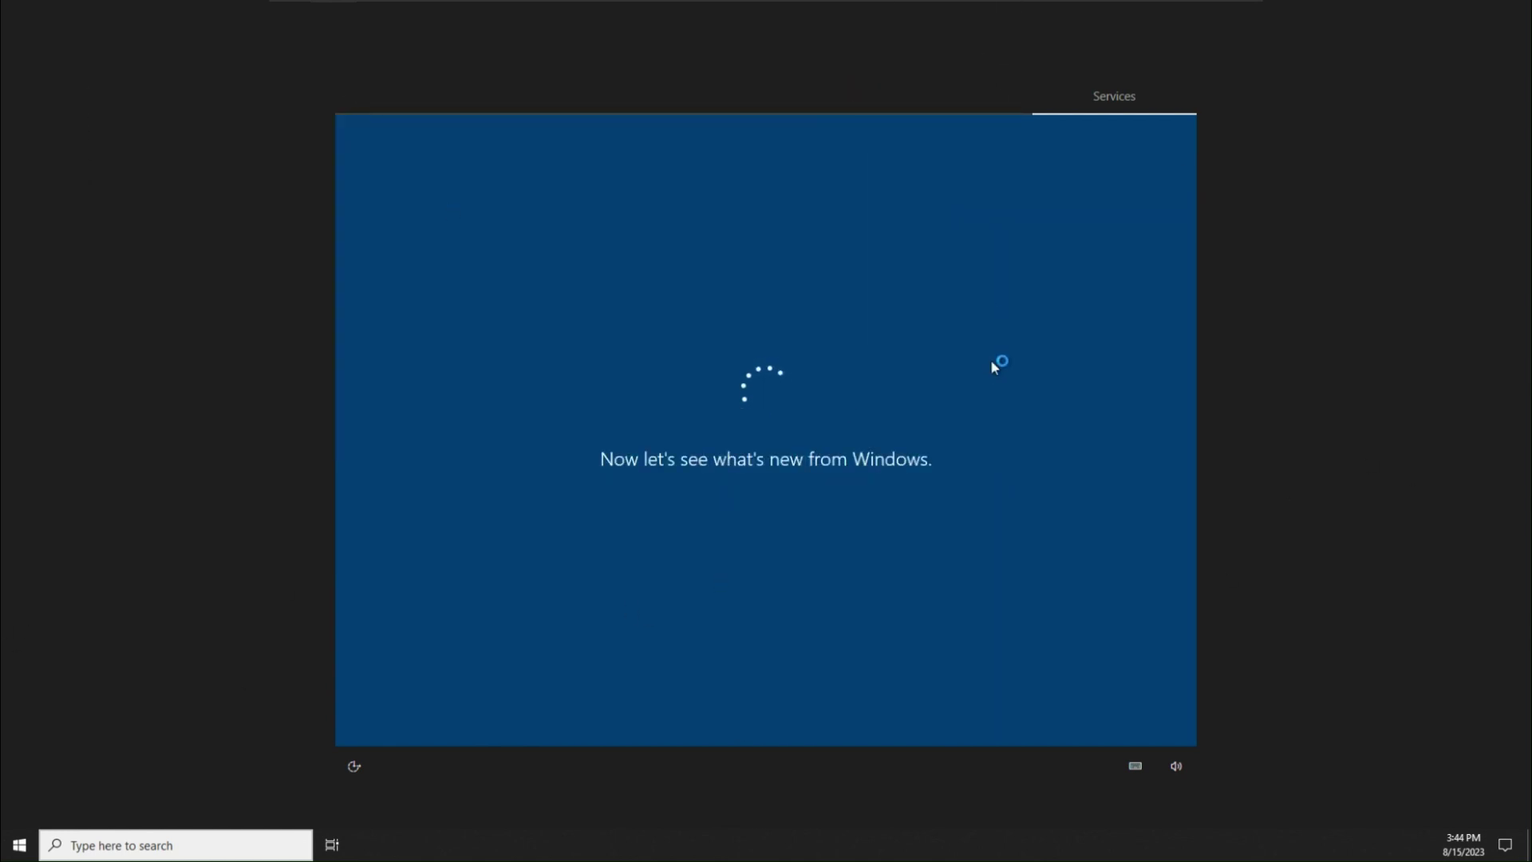
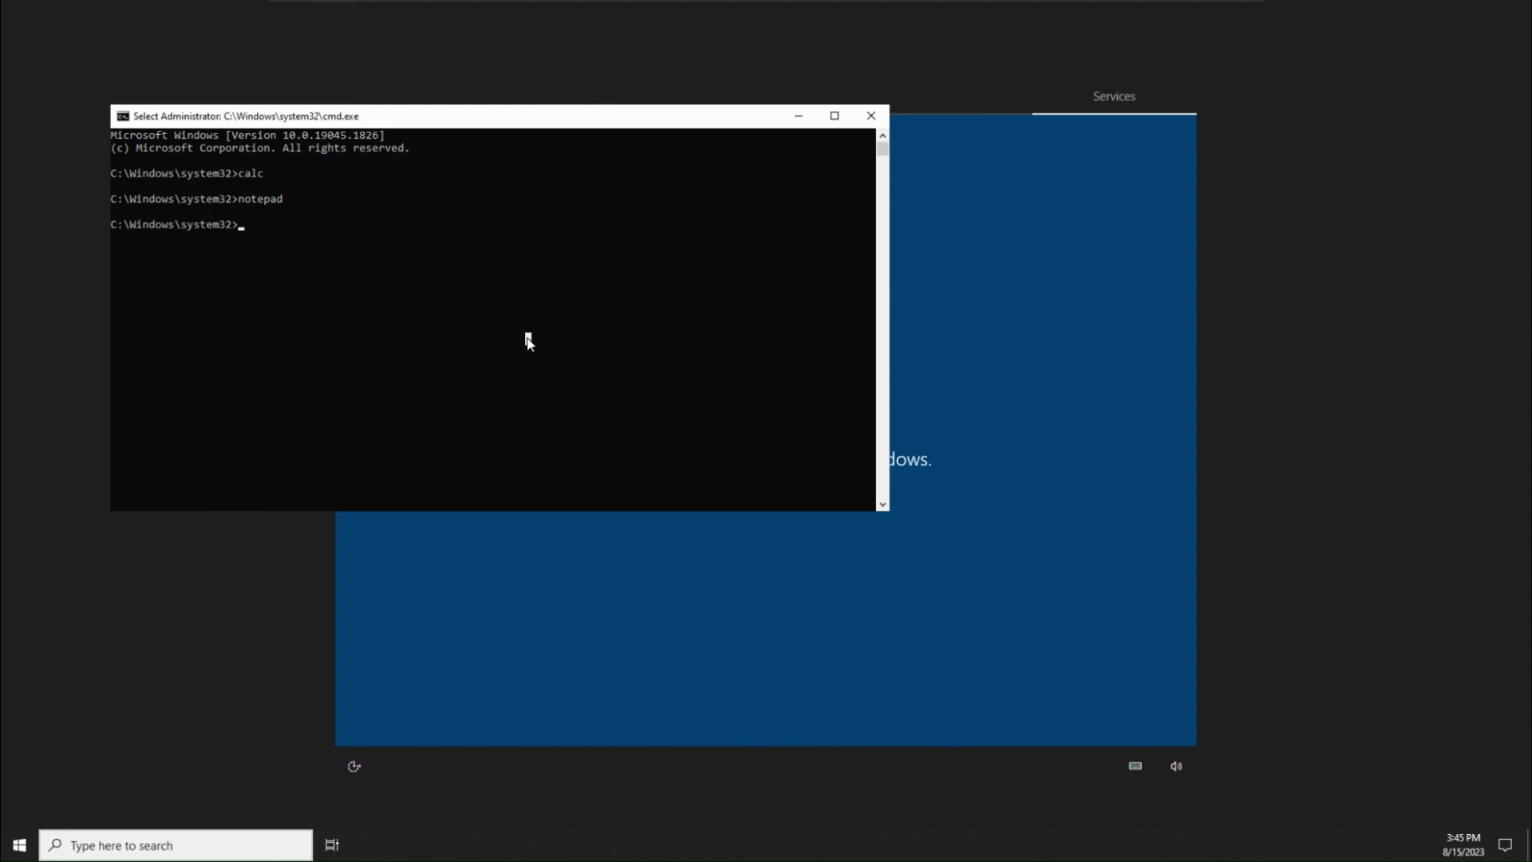
Try running wordpad from Command Prompt, then launch Paint with mspaint.exe
type("wordpad")
key("Return")
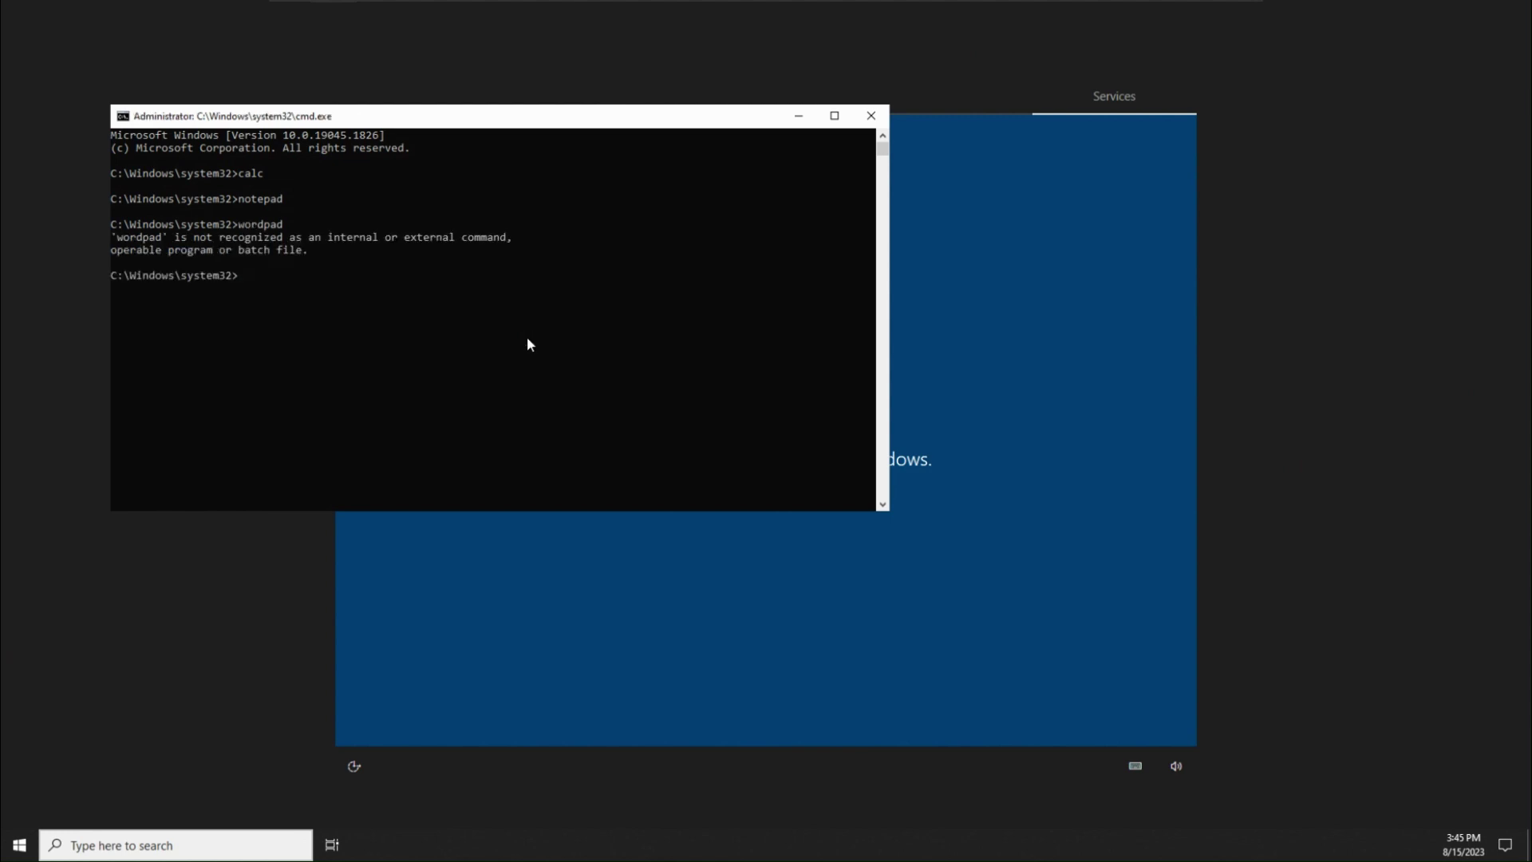
type("p")
key("BackSpace")
type("mspaint.exe")
key("Return")
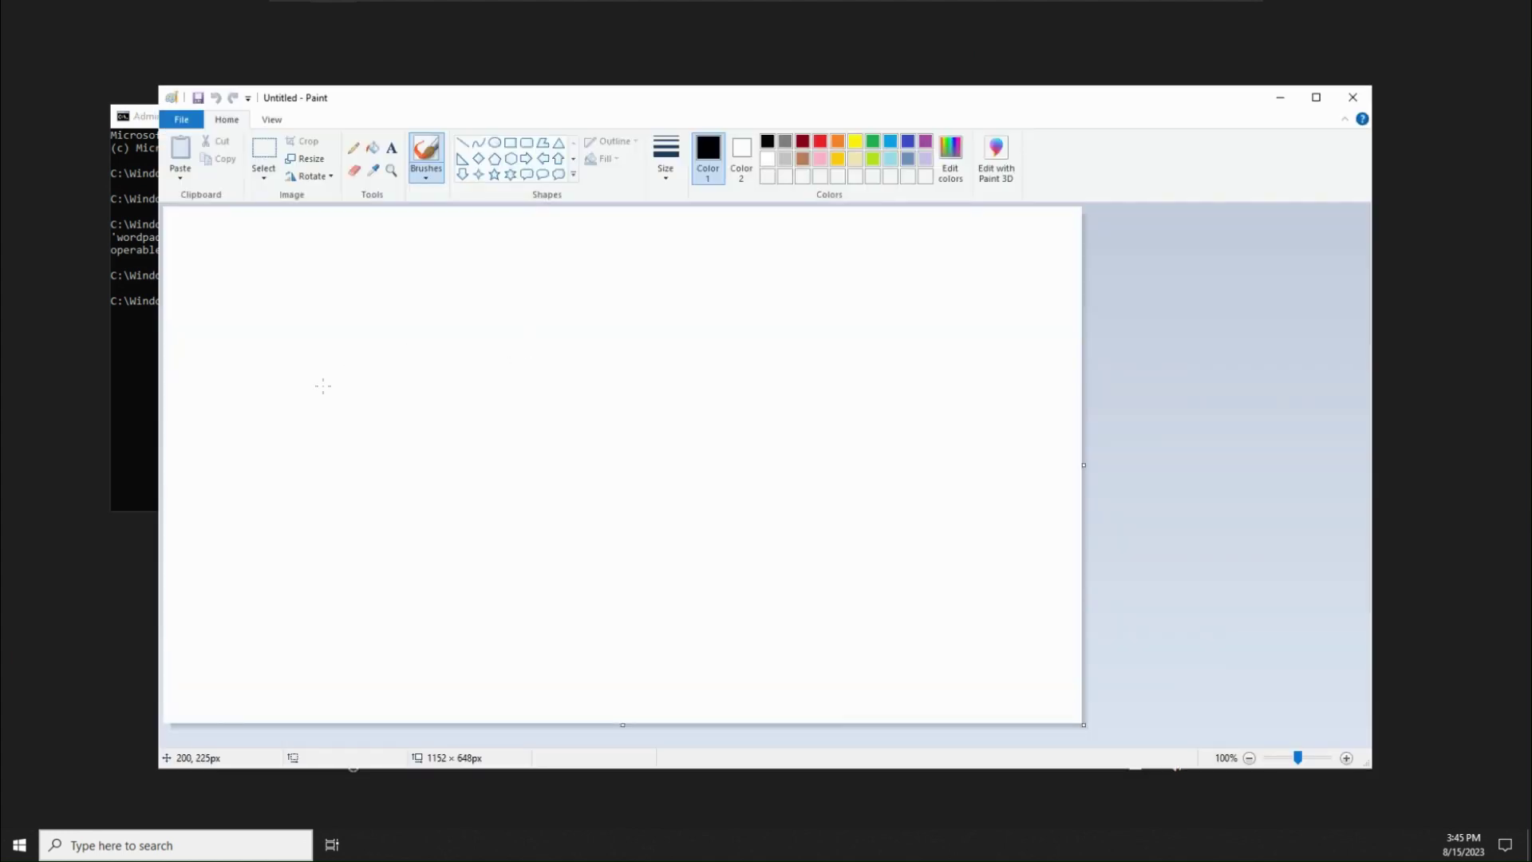
Scribble a rough handwritten "Hello" on the blank Paint canvas with the brush
left_click_drag(266, 416, 239, 507)
mouse_move(236, 476)
left_mouse_down()
mouse_move(295, 466)
mouse_move(307, 483)
left_mouse_up()
left_click_drag(337, 475, 354, 455)
left_click_drag(397, 480, 392, 523)
mouse_move(488, 485)
left_mouse_down()
mouse_move(461, 549)
mouse_move(510, 567)
left_mouse_up()
left_click_drag(496, 608, 545, 594)
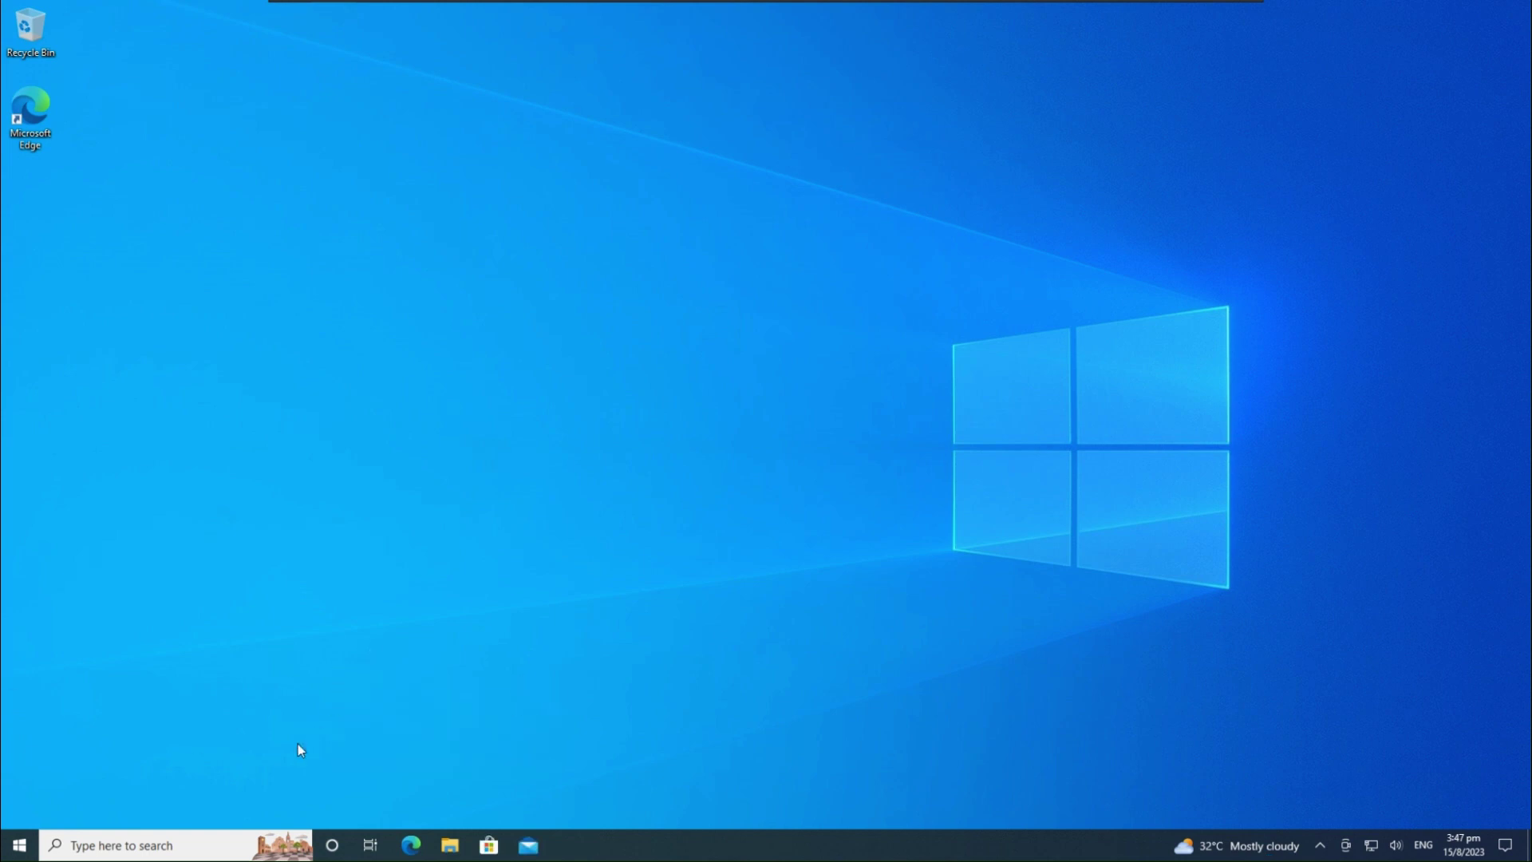
Dismiss the Sticky Keys prompt without turning Sticky Keys on
key("shift")
key("shift")
key("shift")
key("shift")
key("shift")
left_click(435, 233)
key("shift")
key("shift")
key("shift")
key("shift")
key("shift")
left_click(439, 226)
Uninstall the Microsoft 365 tile from the Start menu and confirm
key("super")
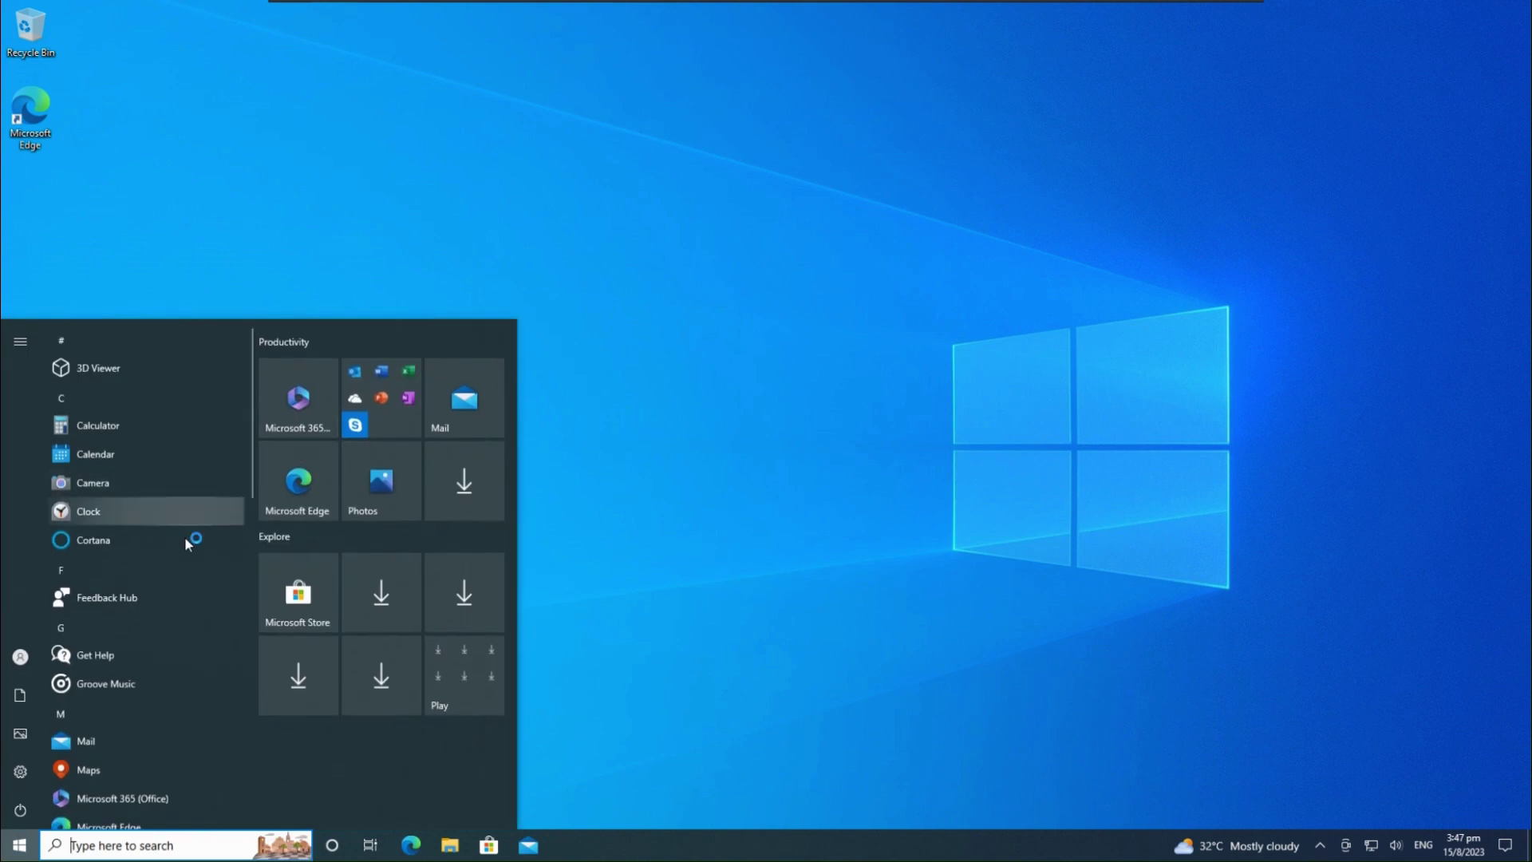
scroll(200, 551, "down", 5)
scroll(218, 586, "up", 5)
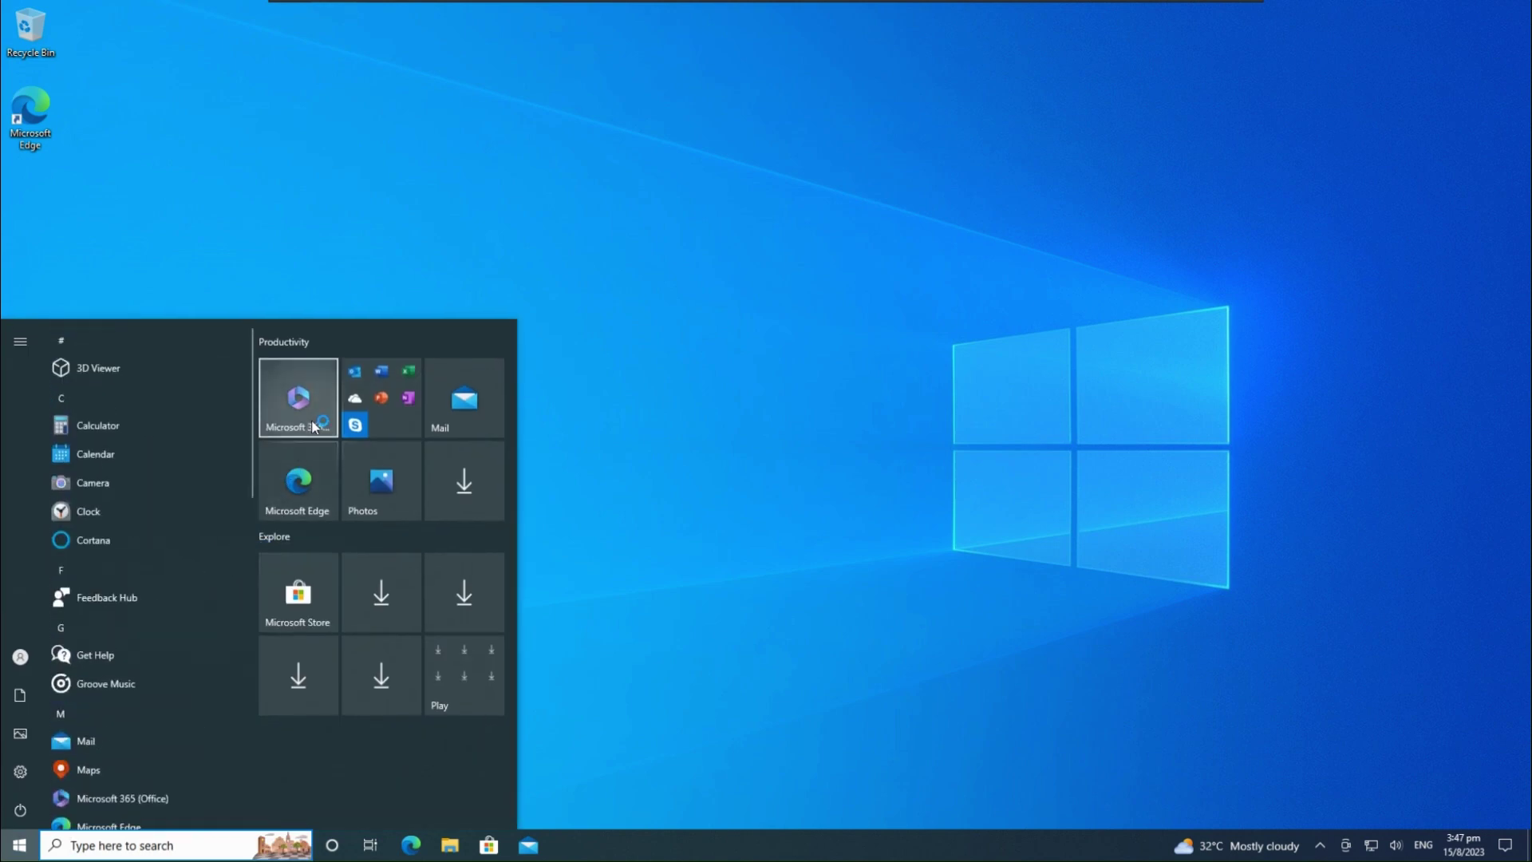
right_click(335, 418)
left_click(468, 515)
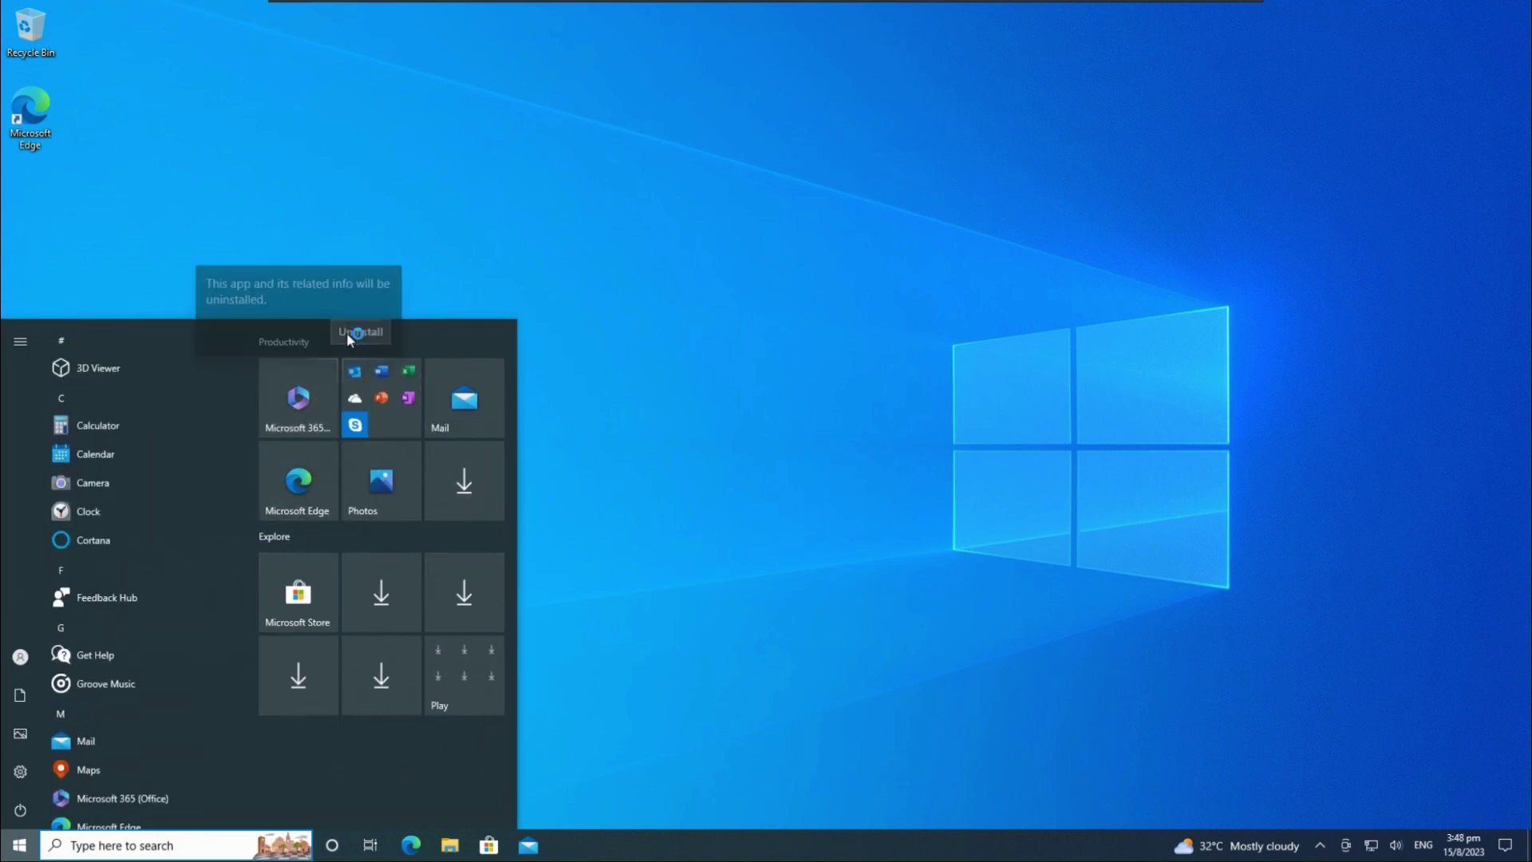
left_click(359, 332)
Uninstall the Skype tile inside the Productivity folder
left_click(381, 398)
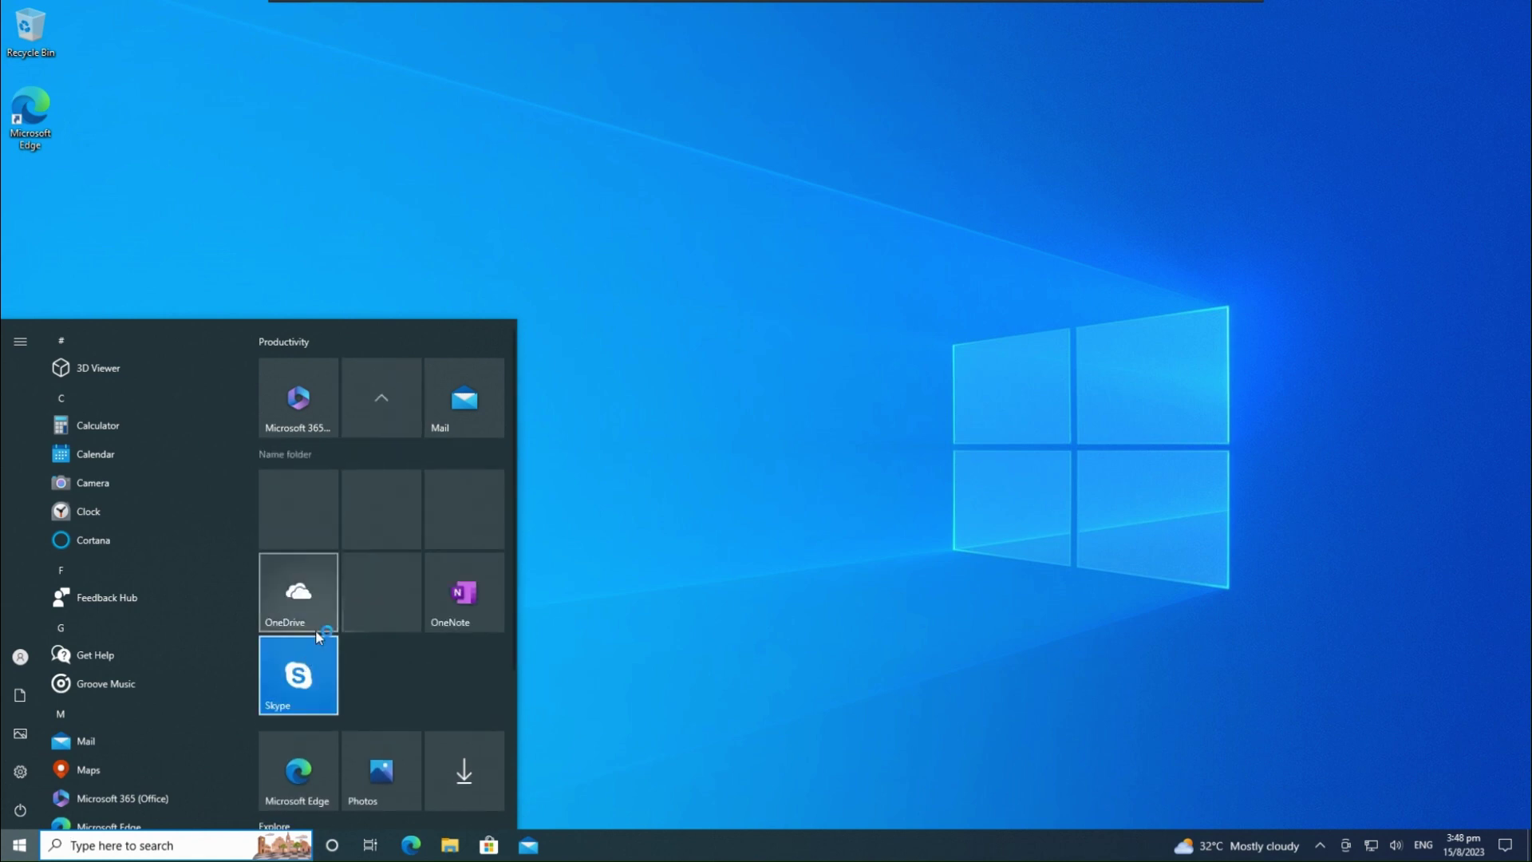
right_click(309, 663)
left_click(343, 756)
scroll(270, 656, "down", 3)
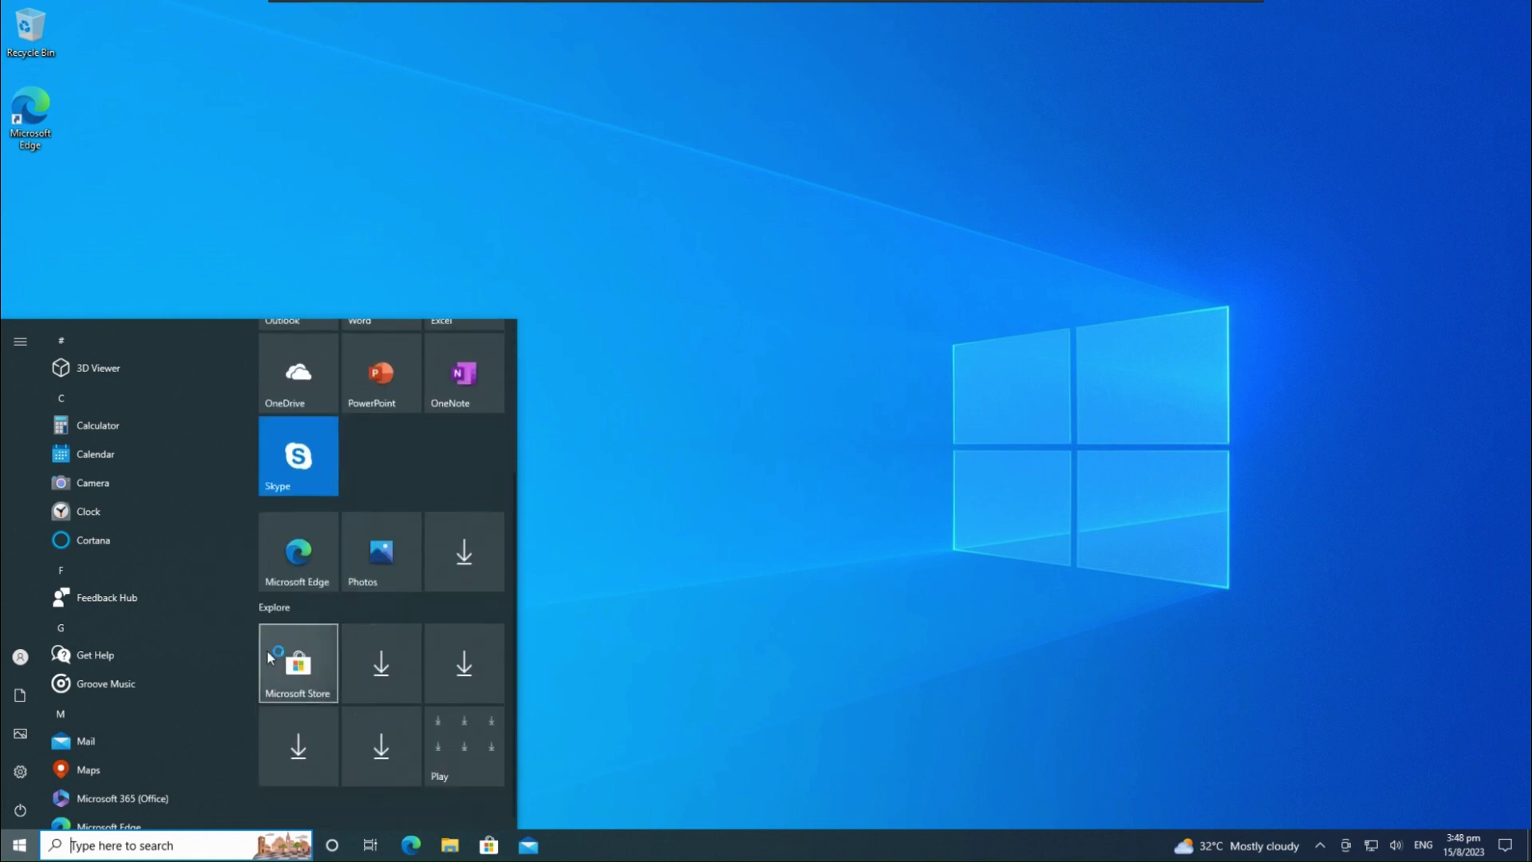
scroll(223, 656, "down", 3)
Turn off News and interests and hide the Cortana button on the taskbar
left_click(930, 841)
right_click(931, 841)
mouse_move(981, 479)
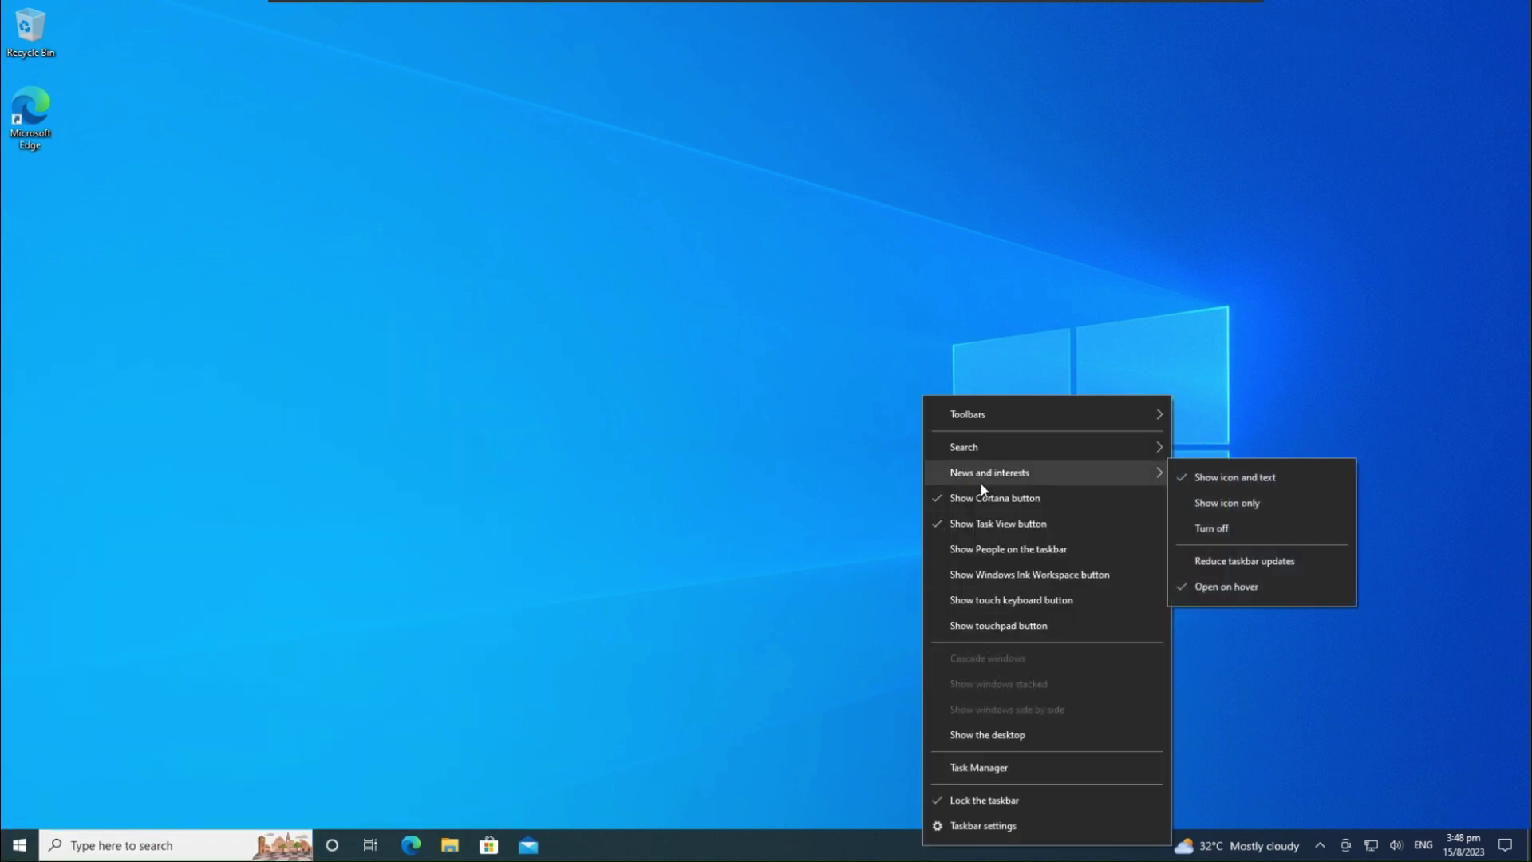
left_click(1211, 528)
right_click(1006, 846)
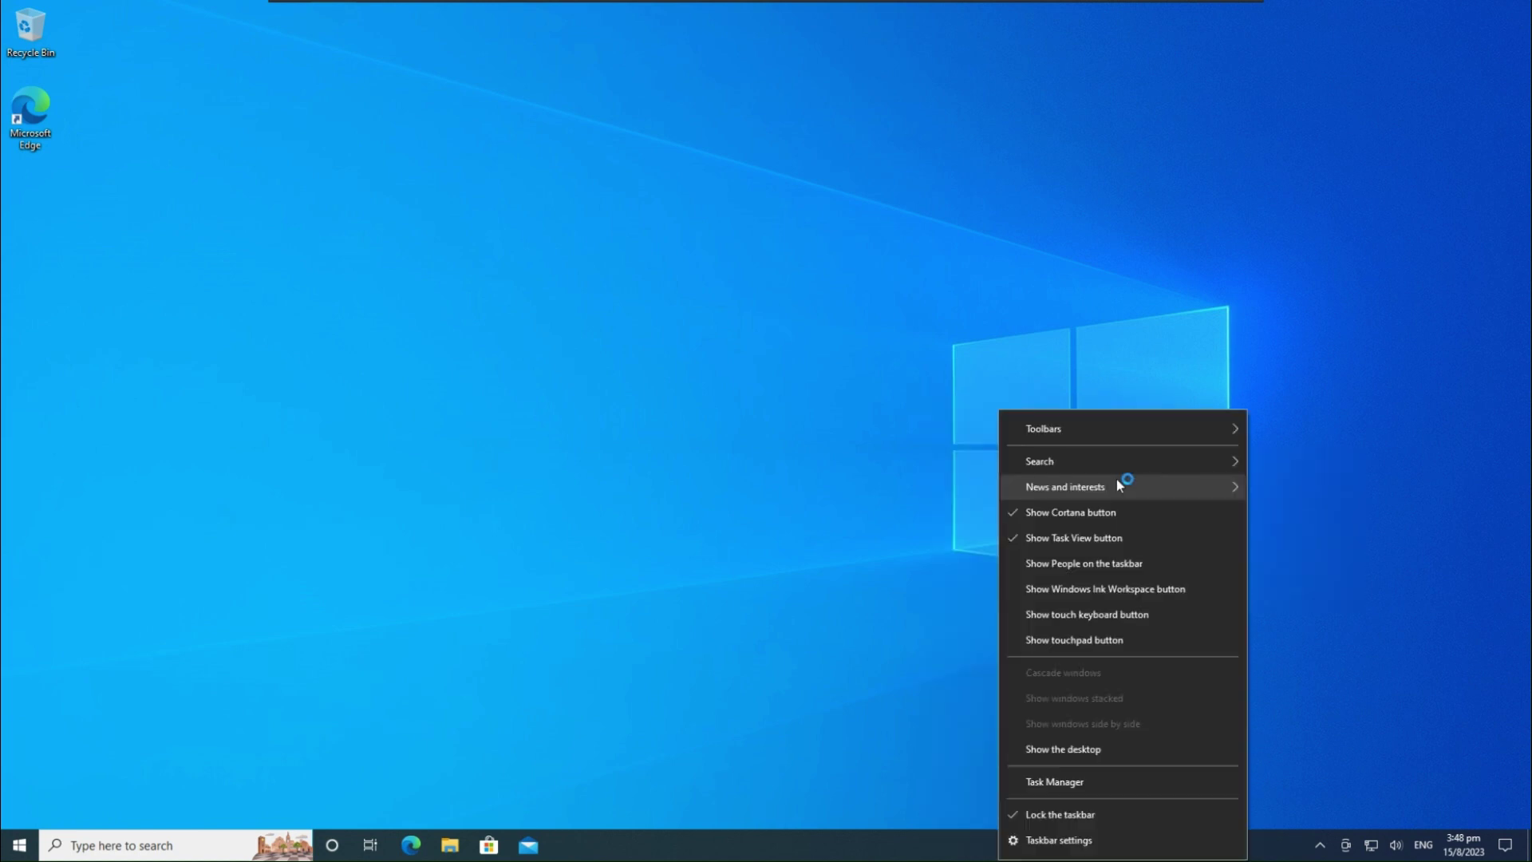
left_click(1053, 512)
In visual effects settings, choose best performance, then re-enable control and window animations
key("super+s")
type("adjust the")
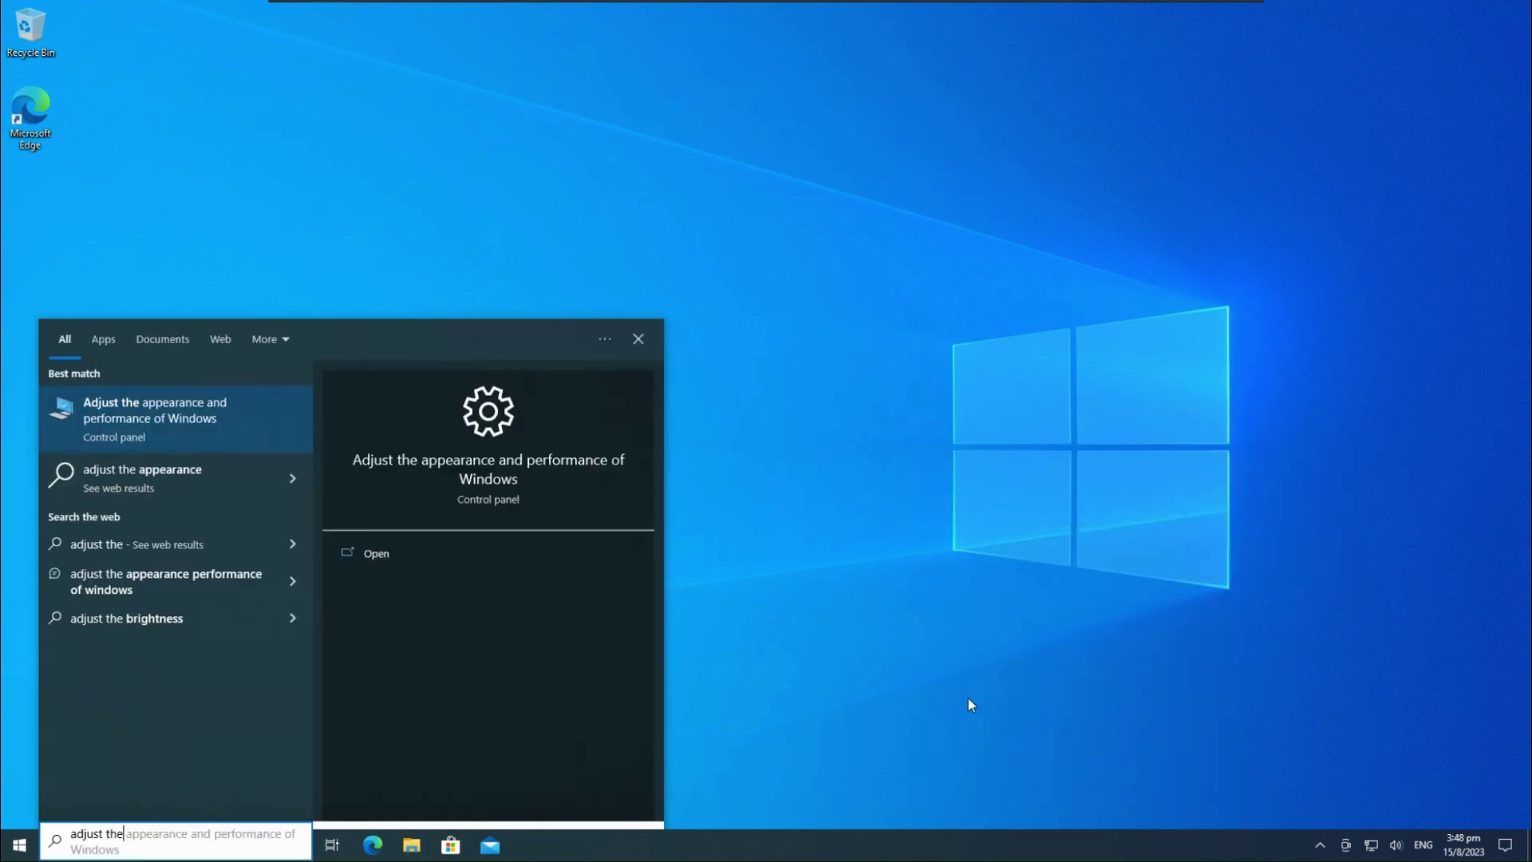
key("Return")
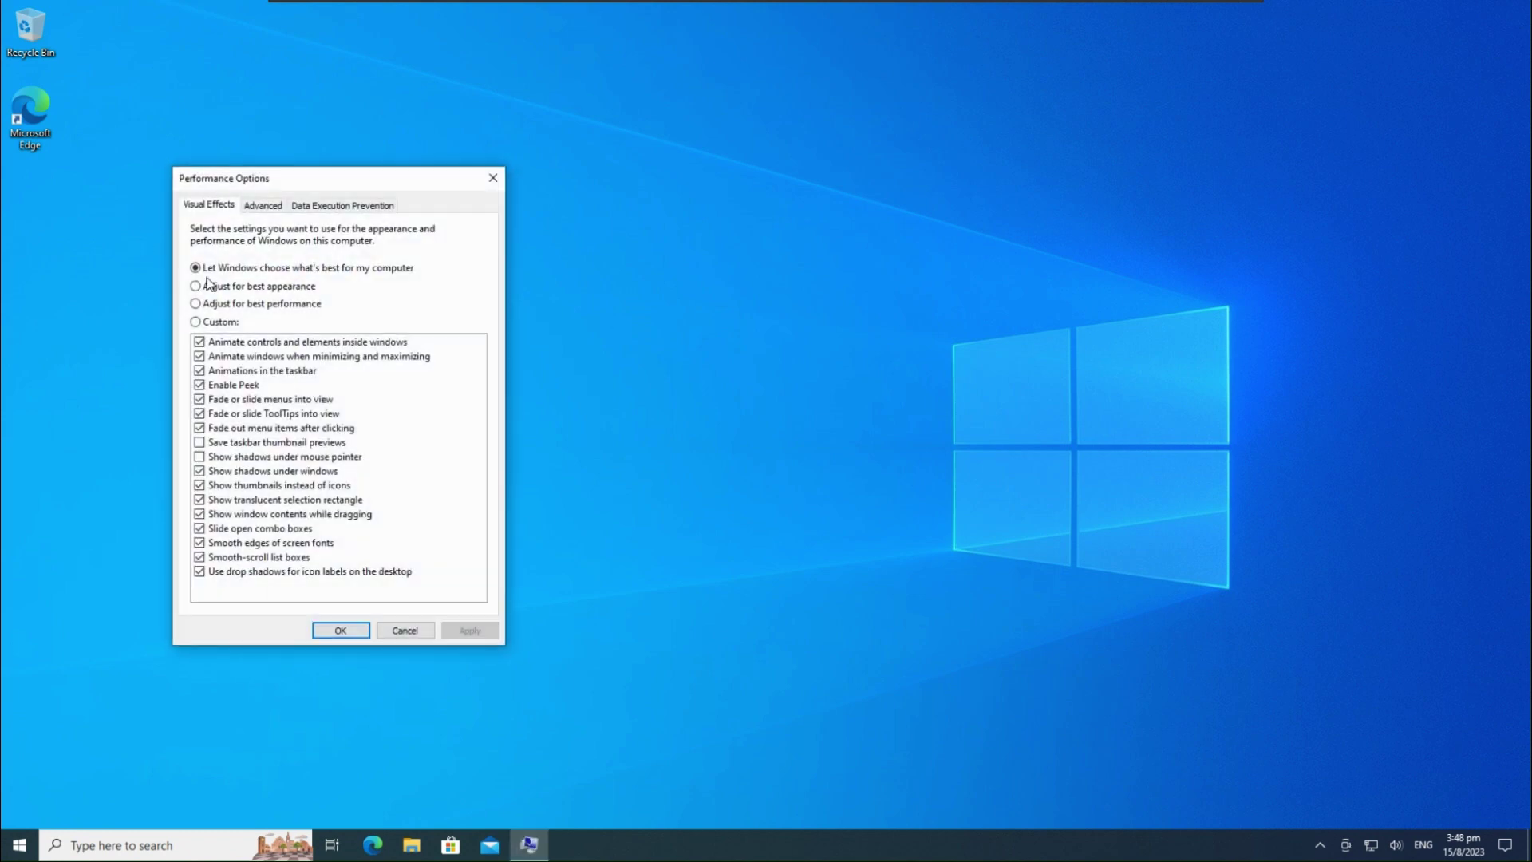
left_click(248, 304)
left_click(257, 342)
left_click(265, 356)
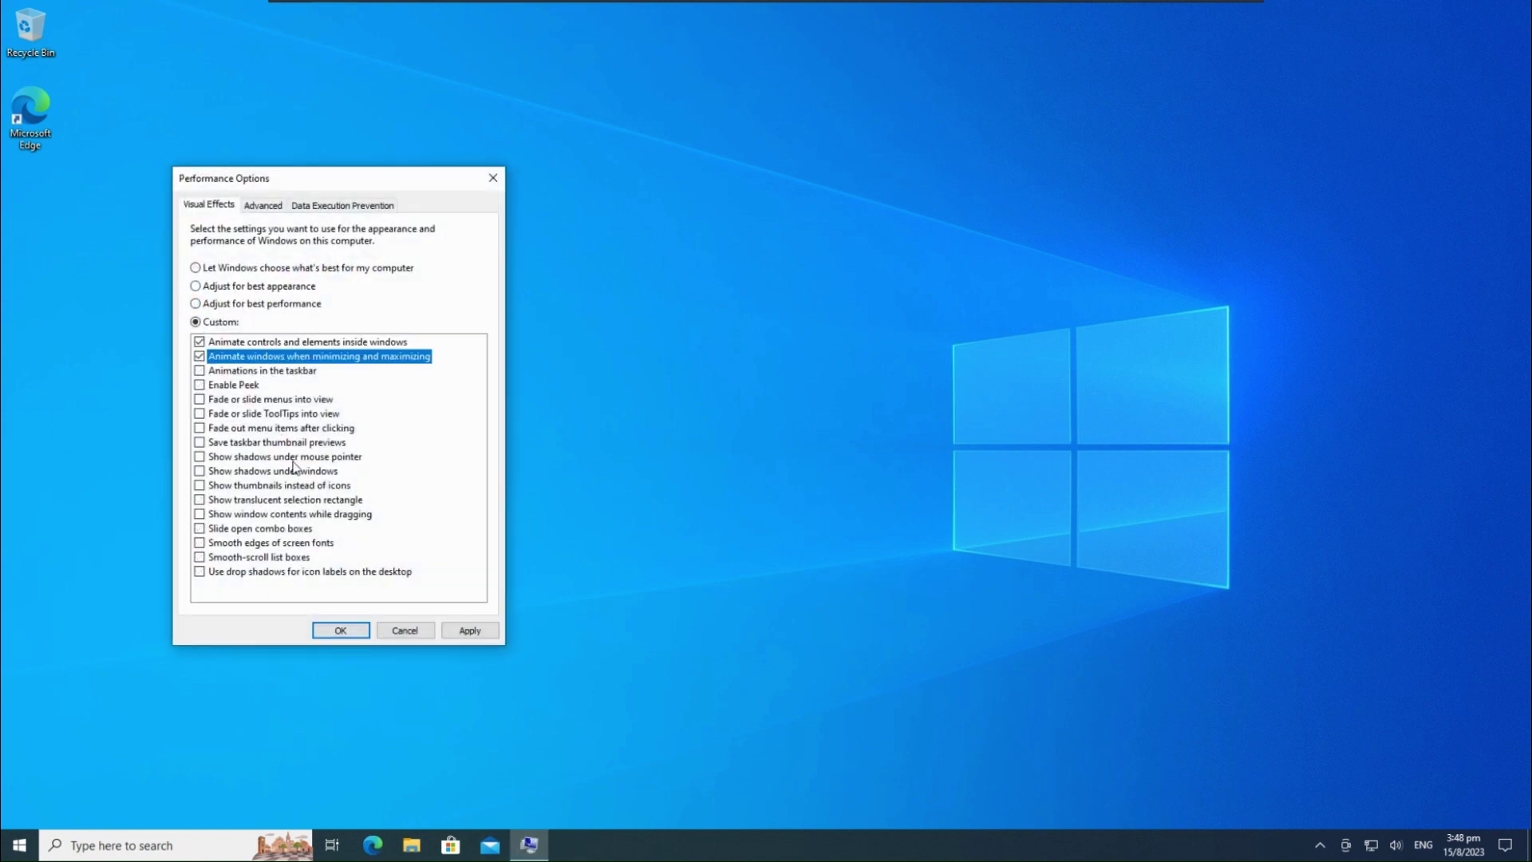
Turn on shadows, thumbnails, window contents while dragging and font smoothing, then apply
left_click(297, 471)
left_click(298, 457)
left_click(309, 485)
left_click(332, 514)
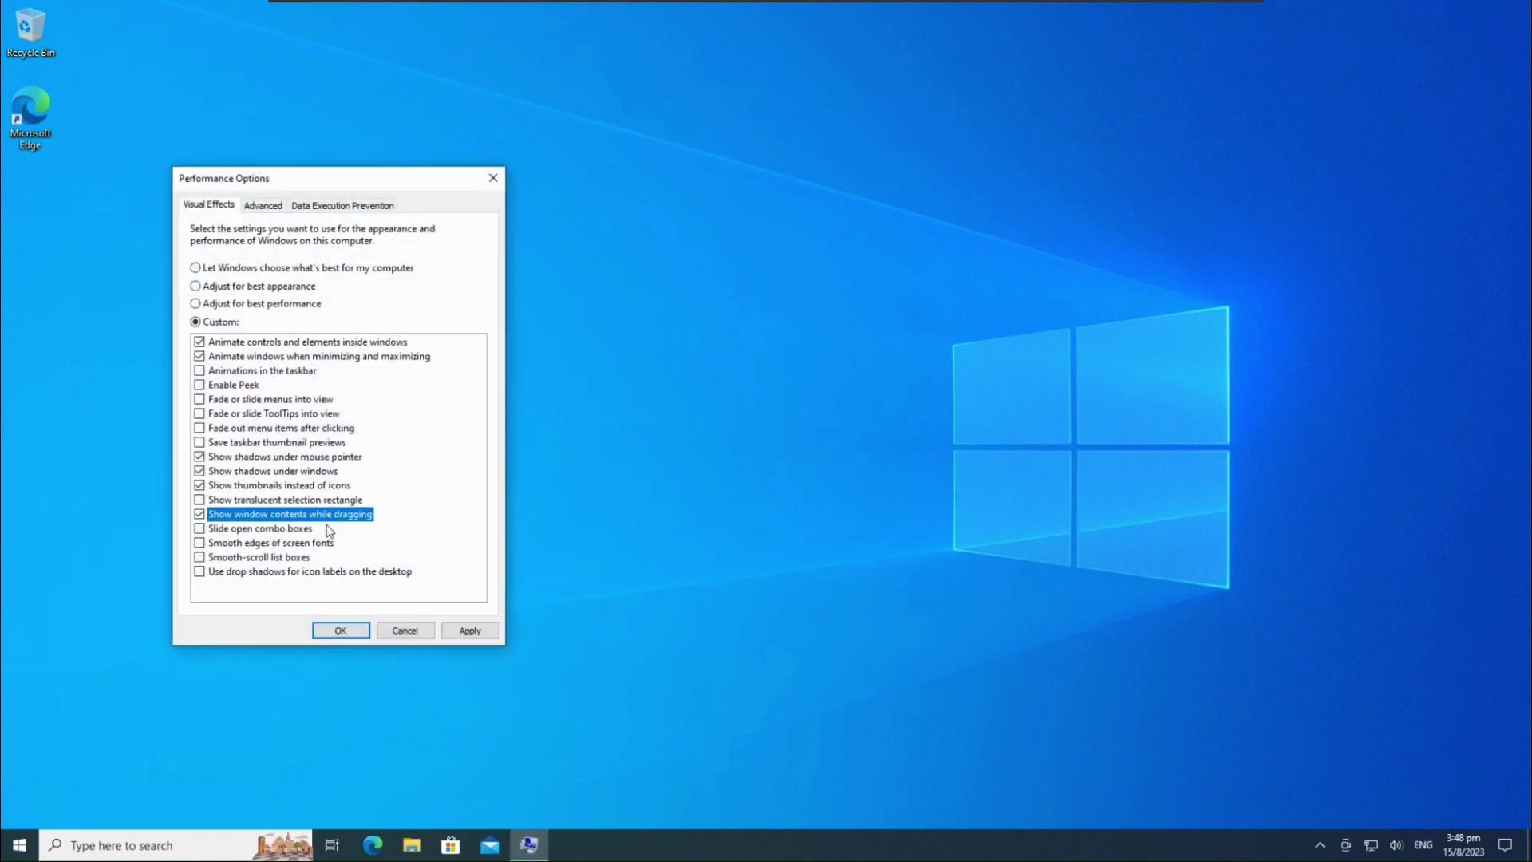
left_click(298, 543)
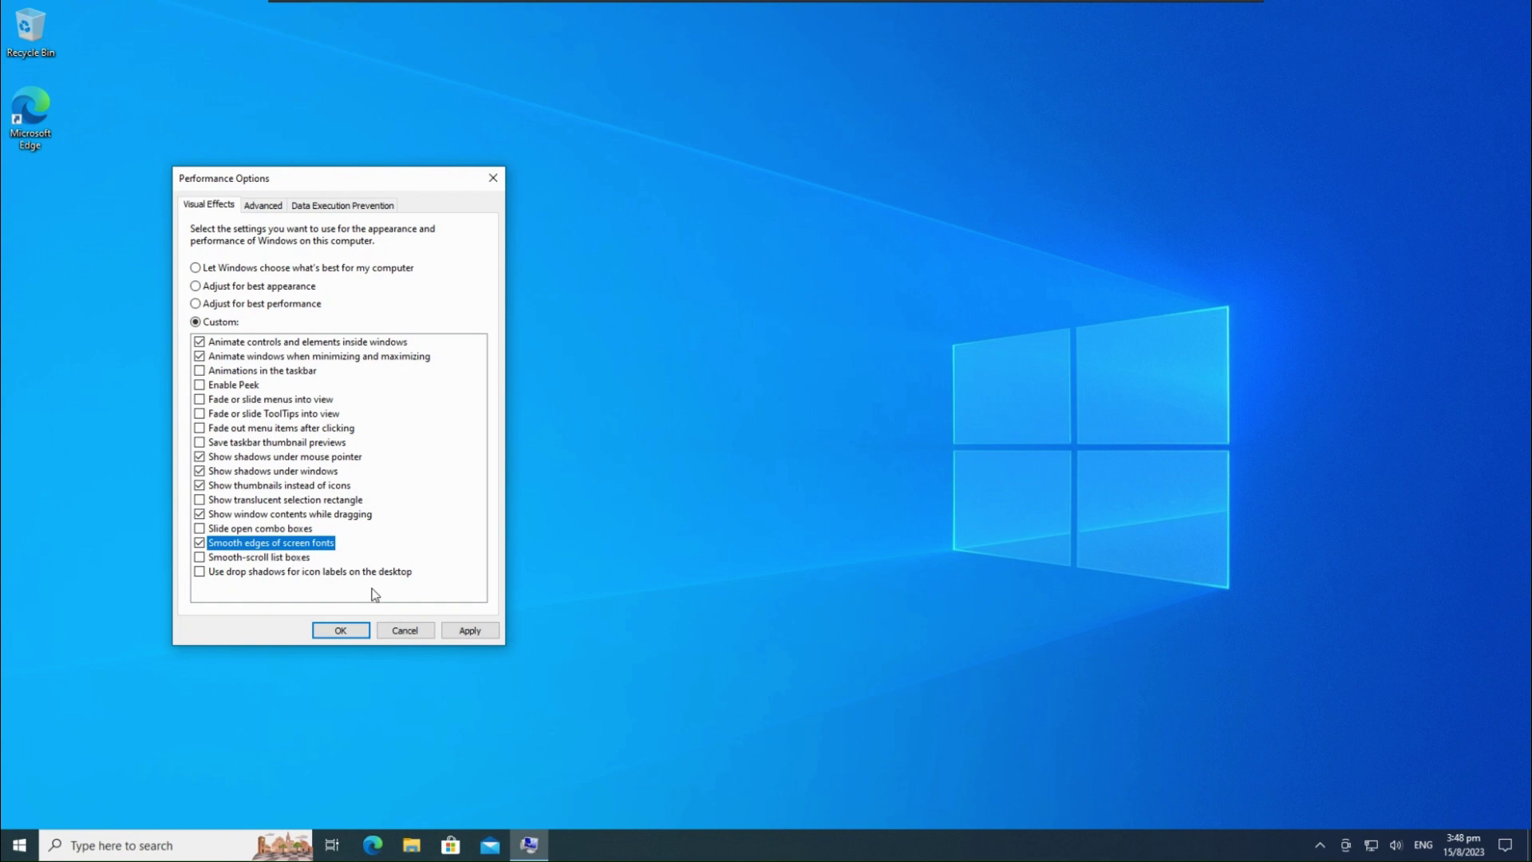
left_click(469, 630)
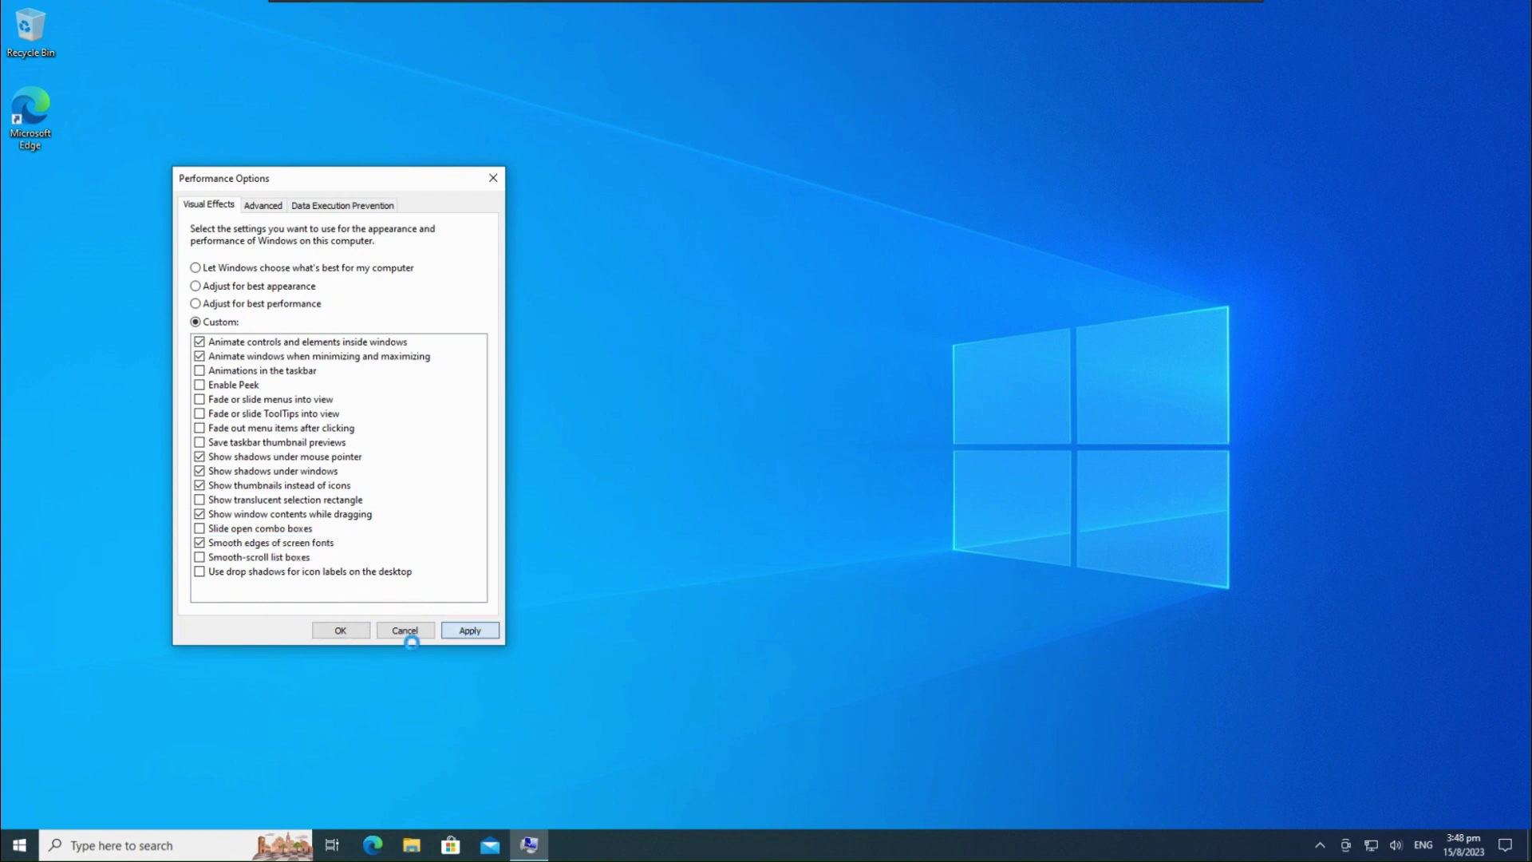
Set User Account Control to Never notify and approve the consent prompt
key("super+s")
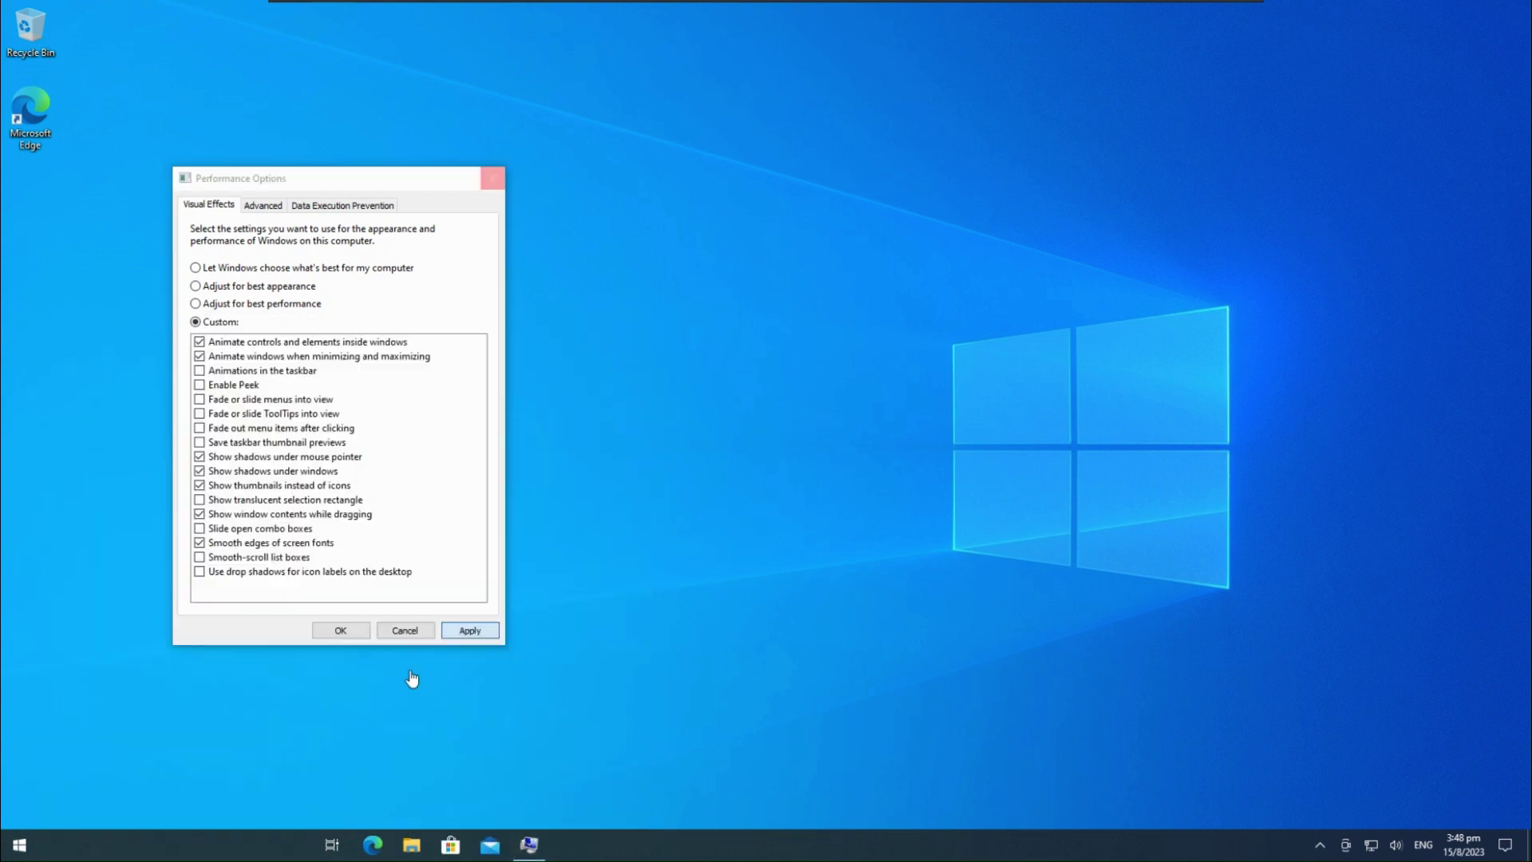
type("uac")
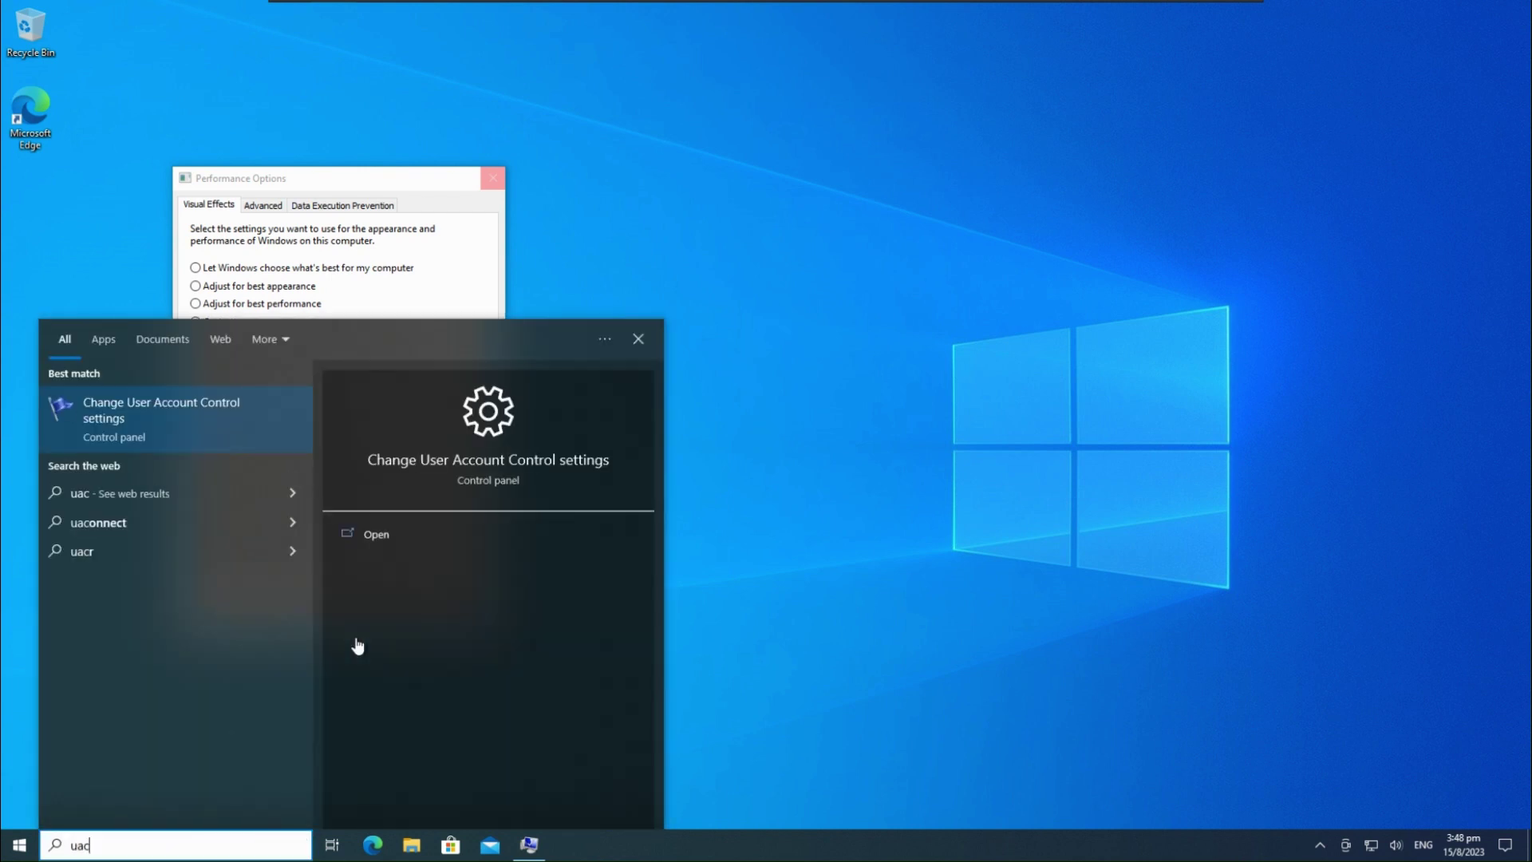
key("Return")
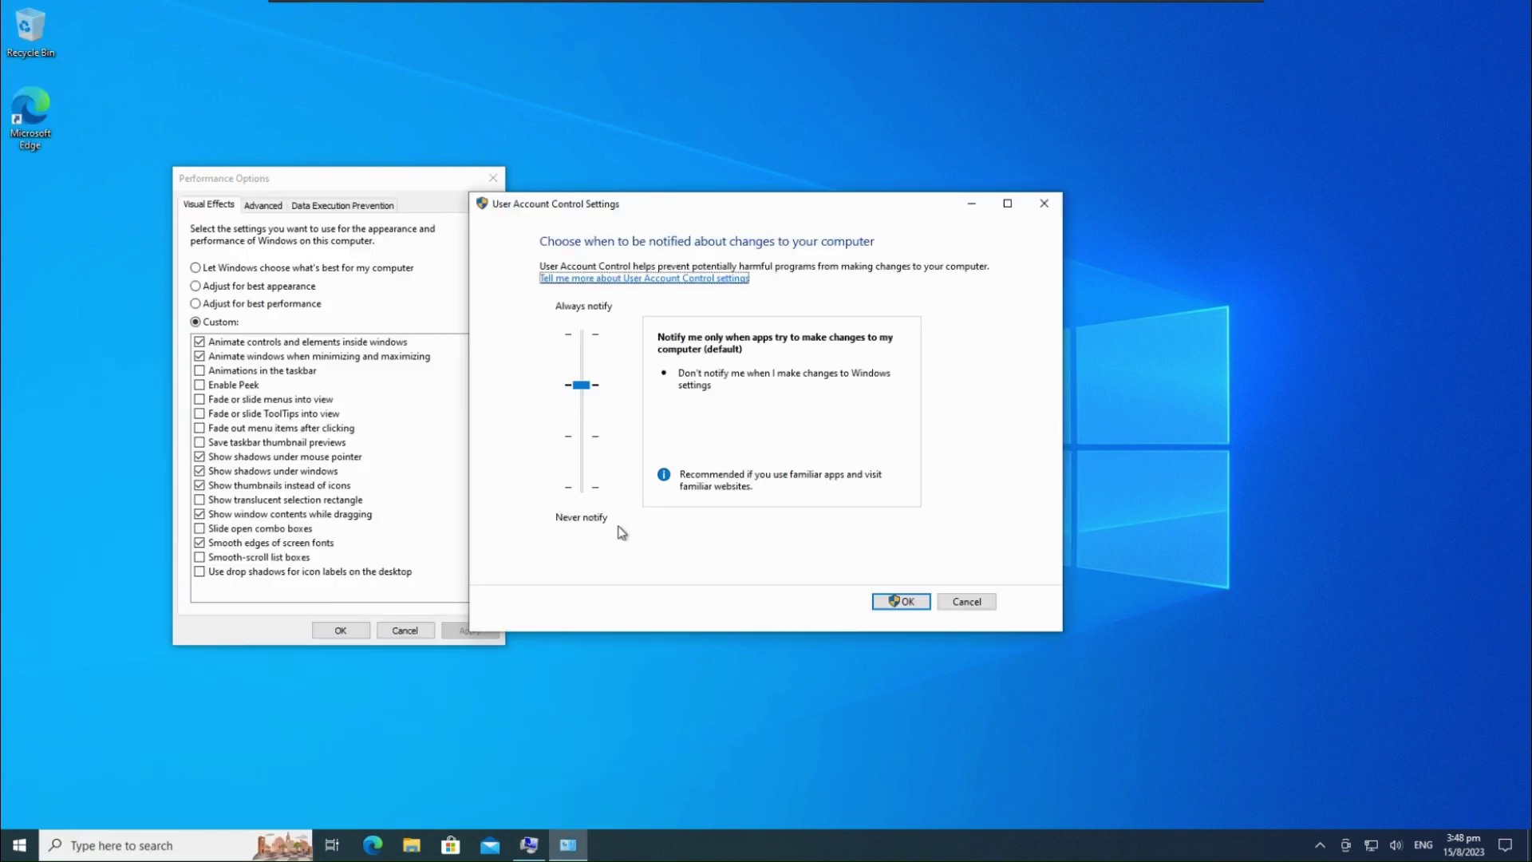
left_click_drag(581, 385, 581, 487)
left_click(901, 601)
left_click(798, 533)
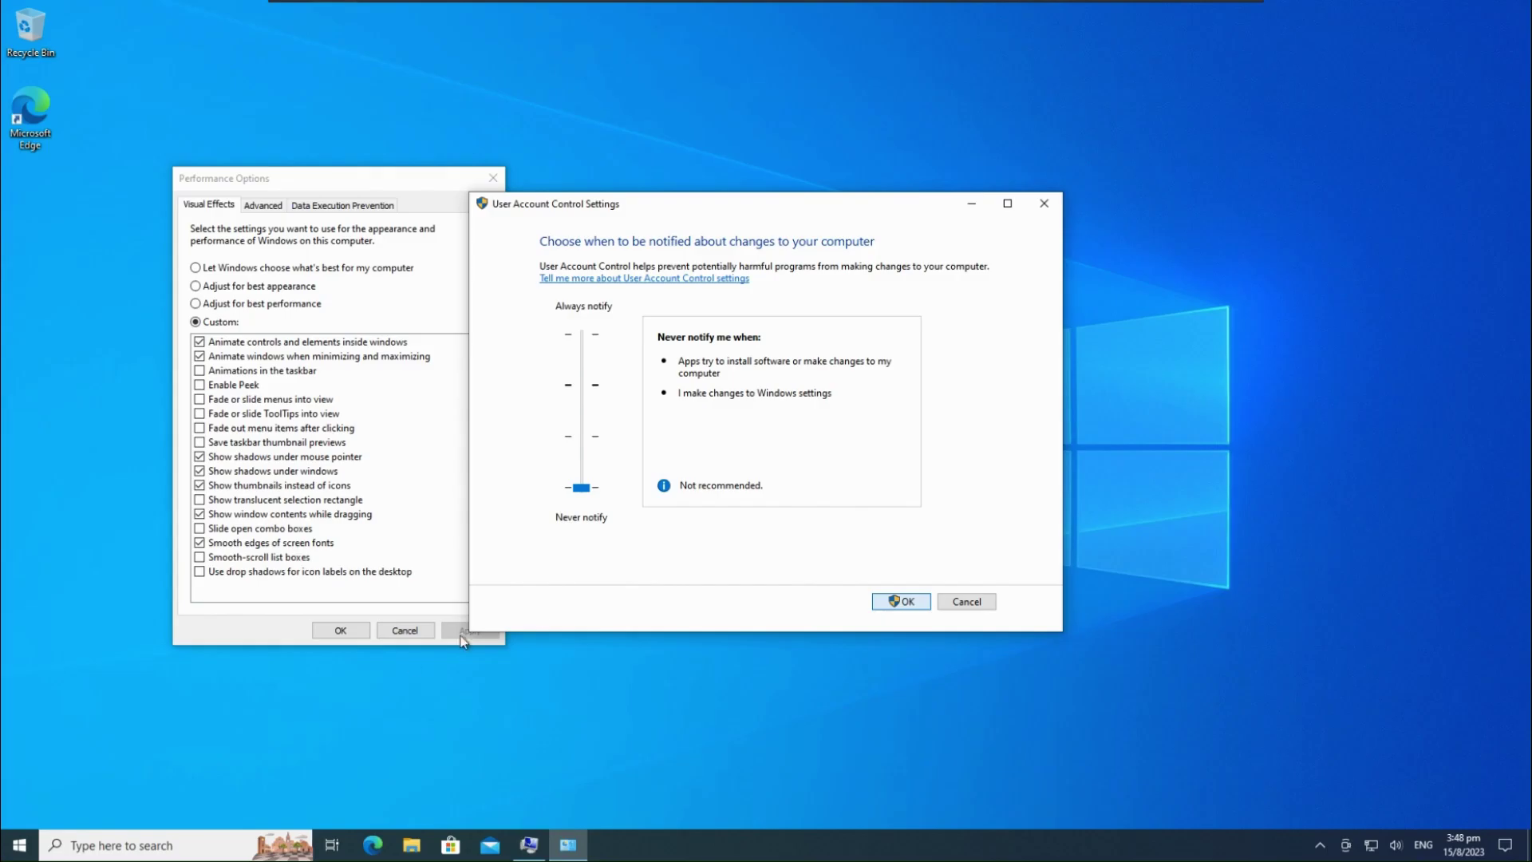
Close Performance Options with OK, keeping the visual effects changes
left_click(340, 630)
key("super")
key("super+r")
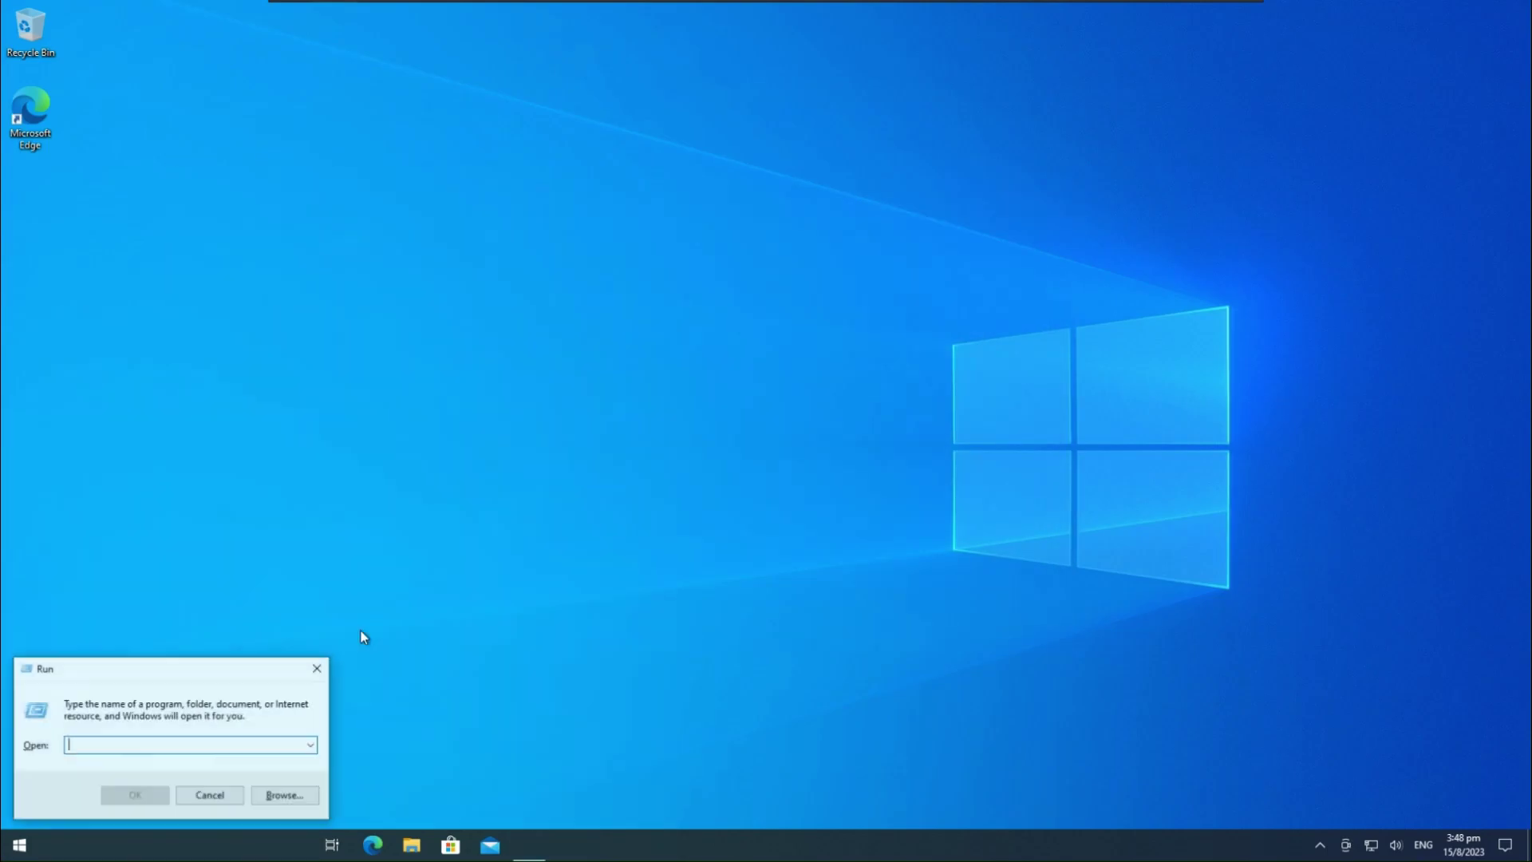
Launch the Local Group Policy Editor with gpedit.msc from Run
left_click(315, 670)
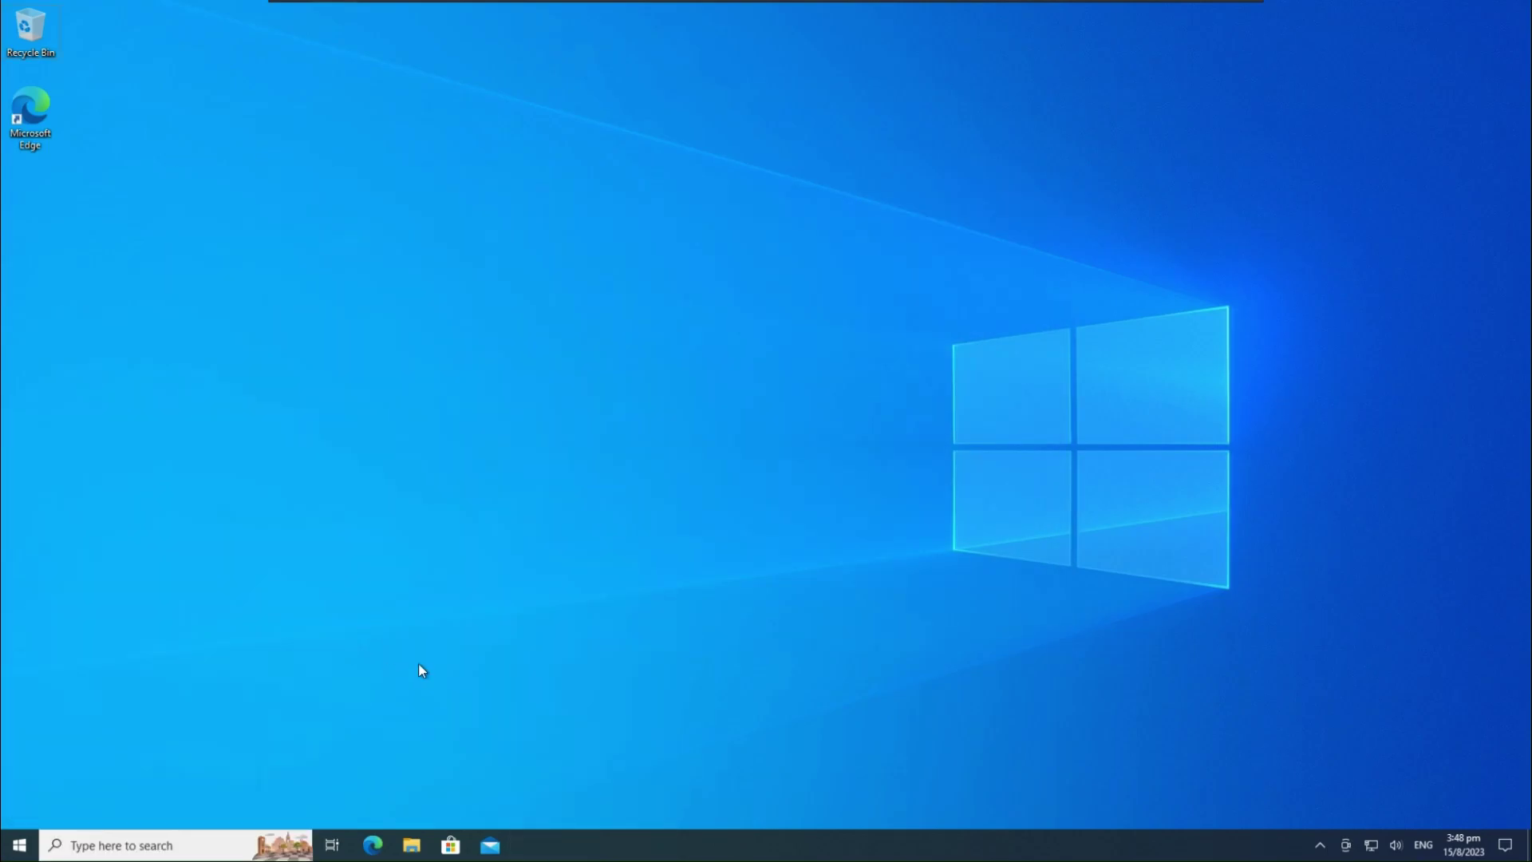
key("super+r")
type("gpedit.msc")
key("Return")
Close the stray User Accounts window and bring the policy editor forward
key("super+r")
type("gpedit")
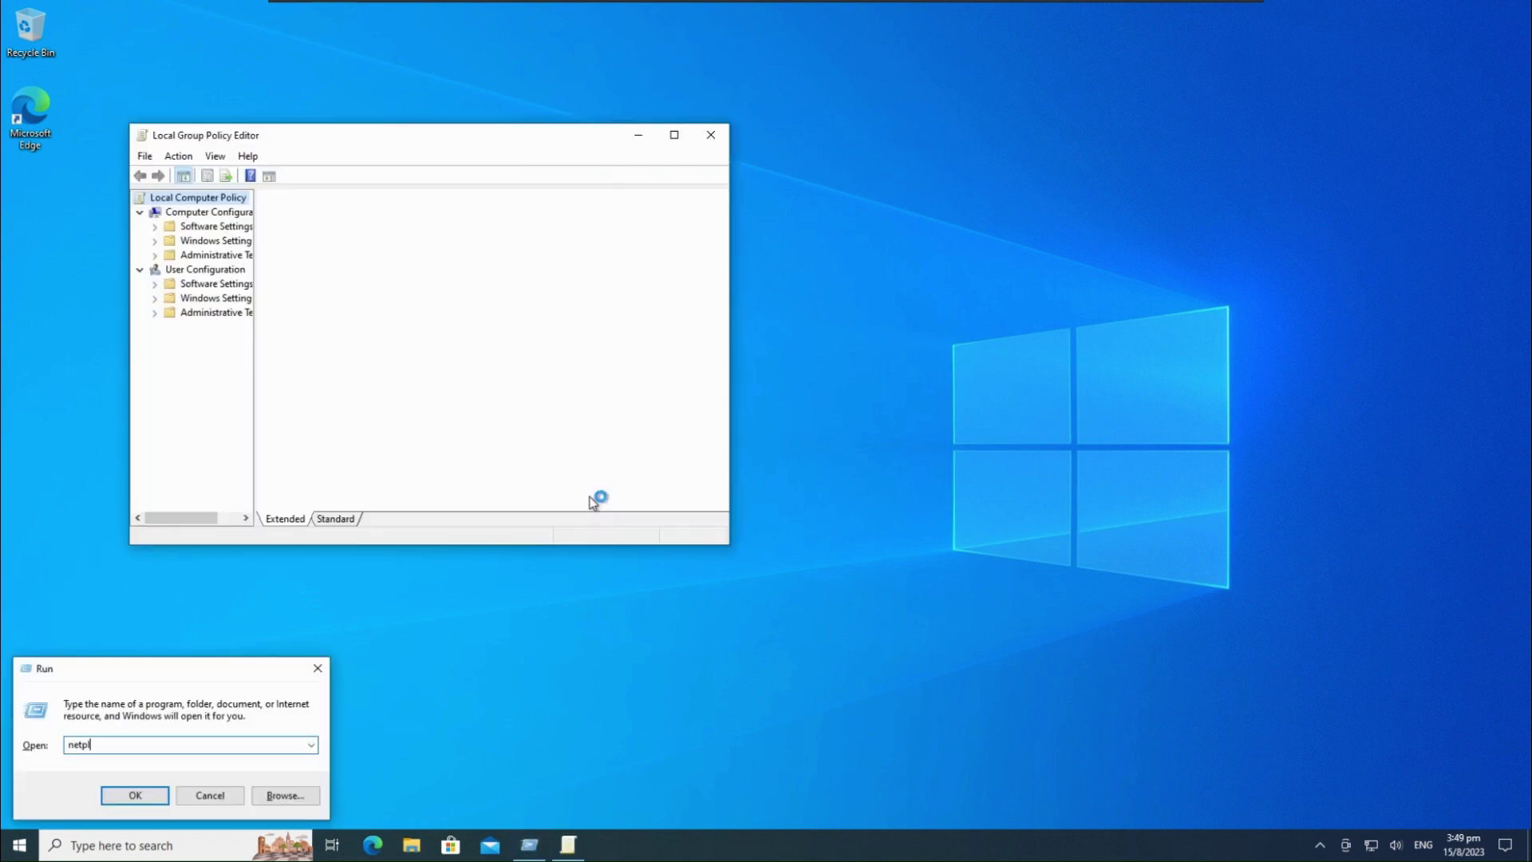
key("Return")
left_click(215, 184)
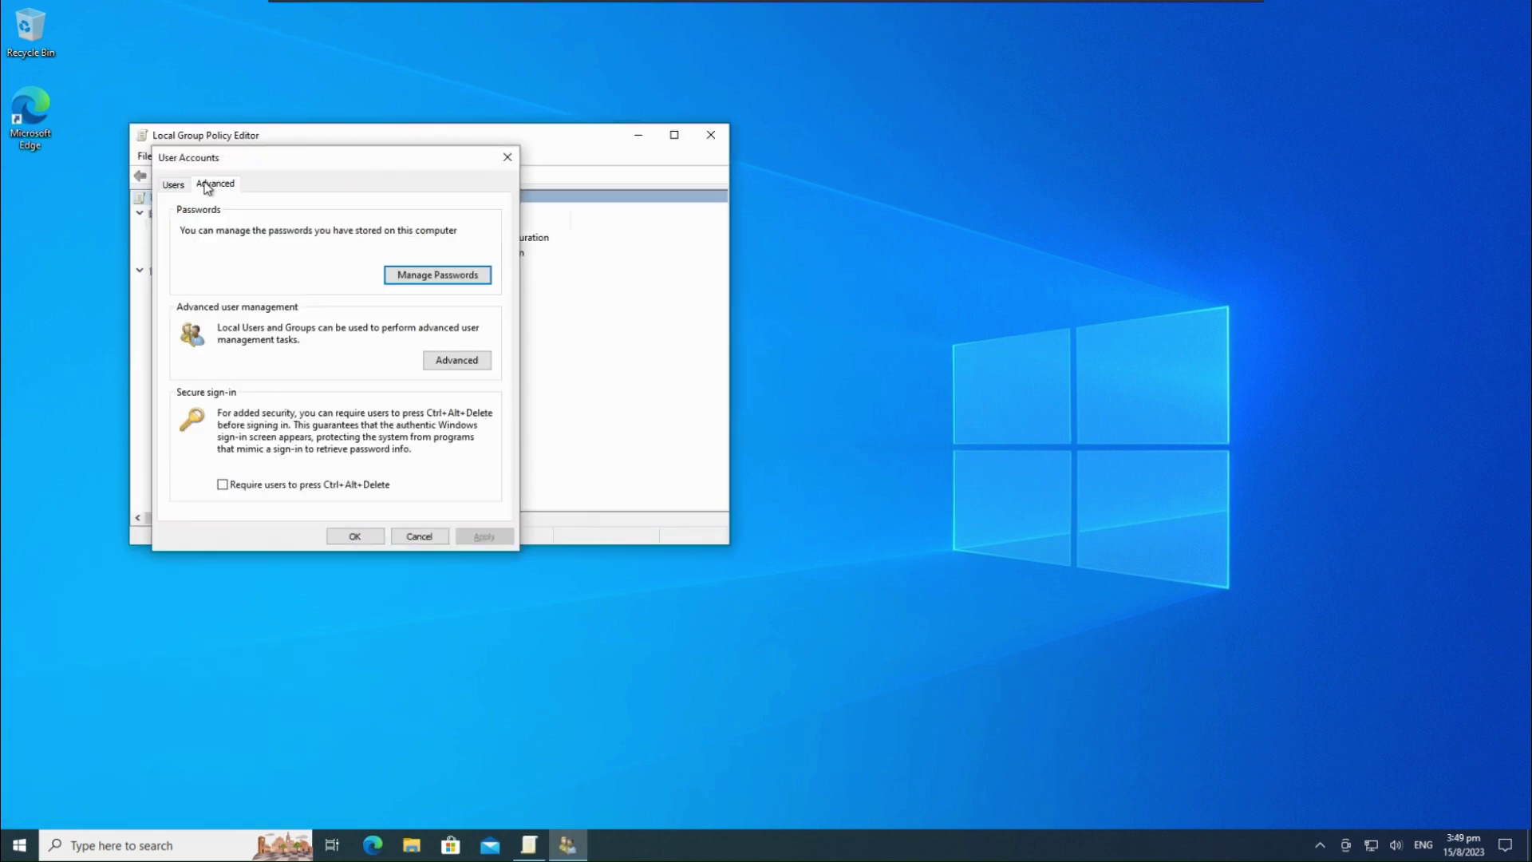
left_click(173, 183)
left_click_drag(240, 126, 663, 210)
left_click(507, 157)
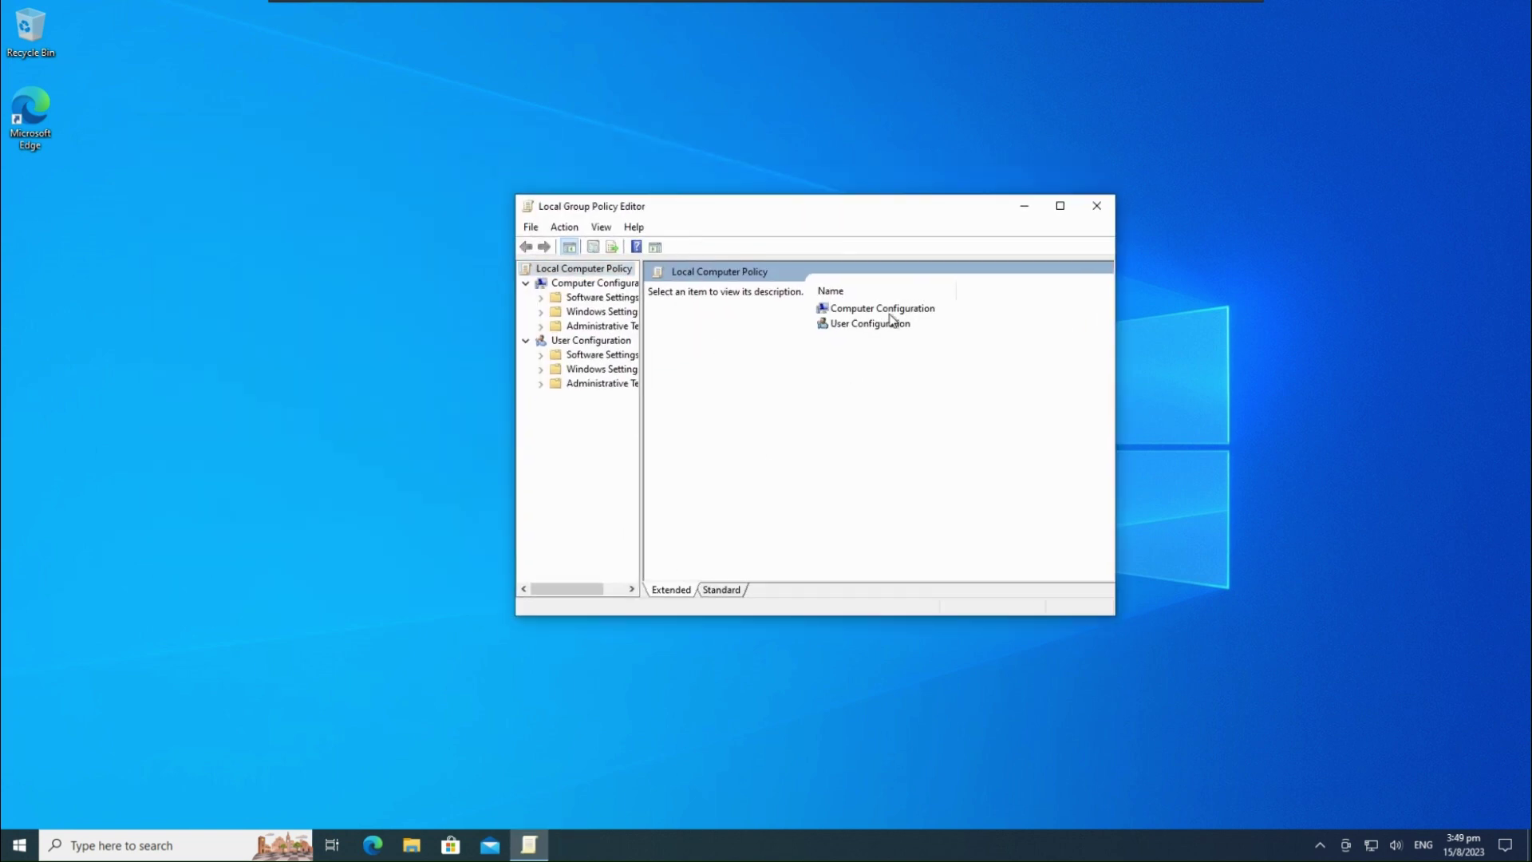
Navigate to Administrative Templates > Windows Components > Windows Update > Windows Update for Business
left_click(890, 311)
left_click(603, 326)
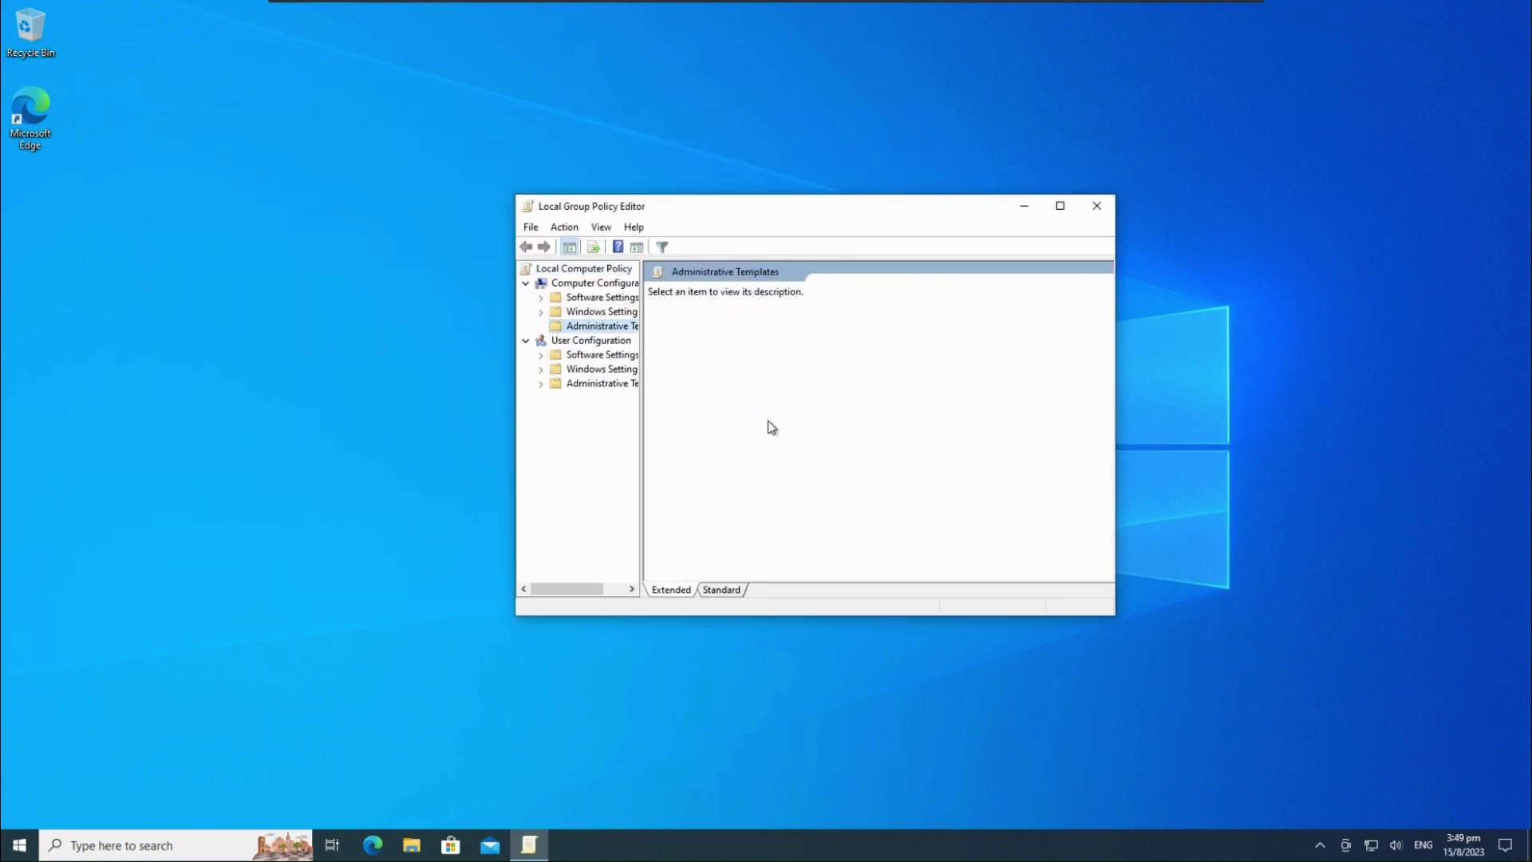
left_click(874, 402)
double_click(872, 403)
left_click(1054, 207)
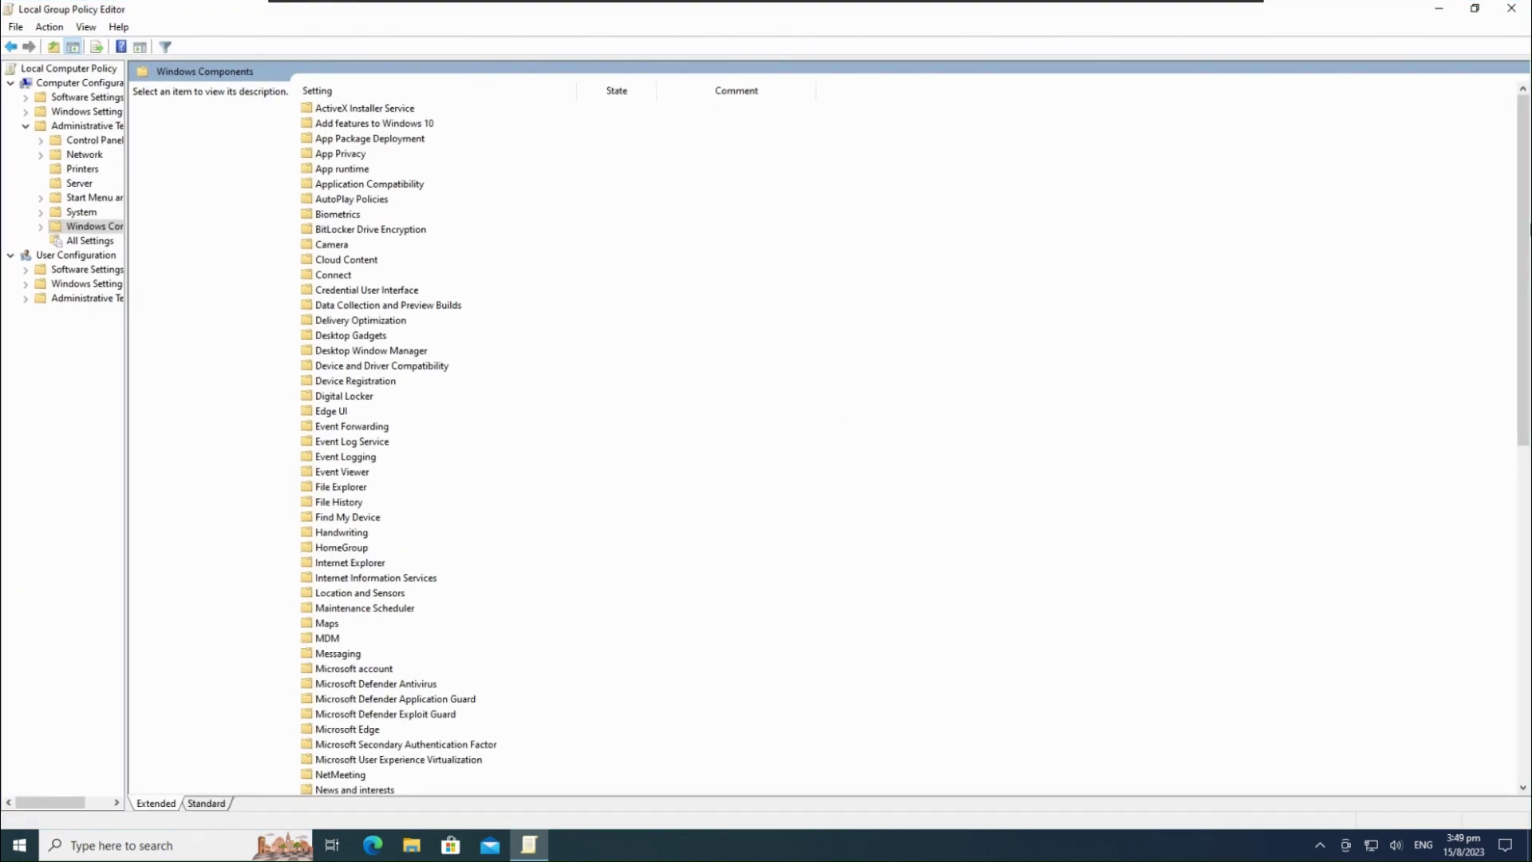
scroll(1487, 455, "down", 15)
double_click(351, 759)
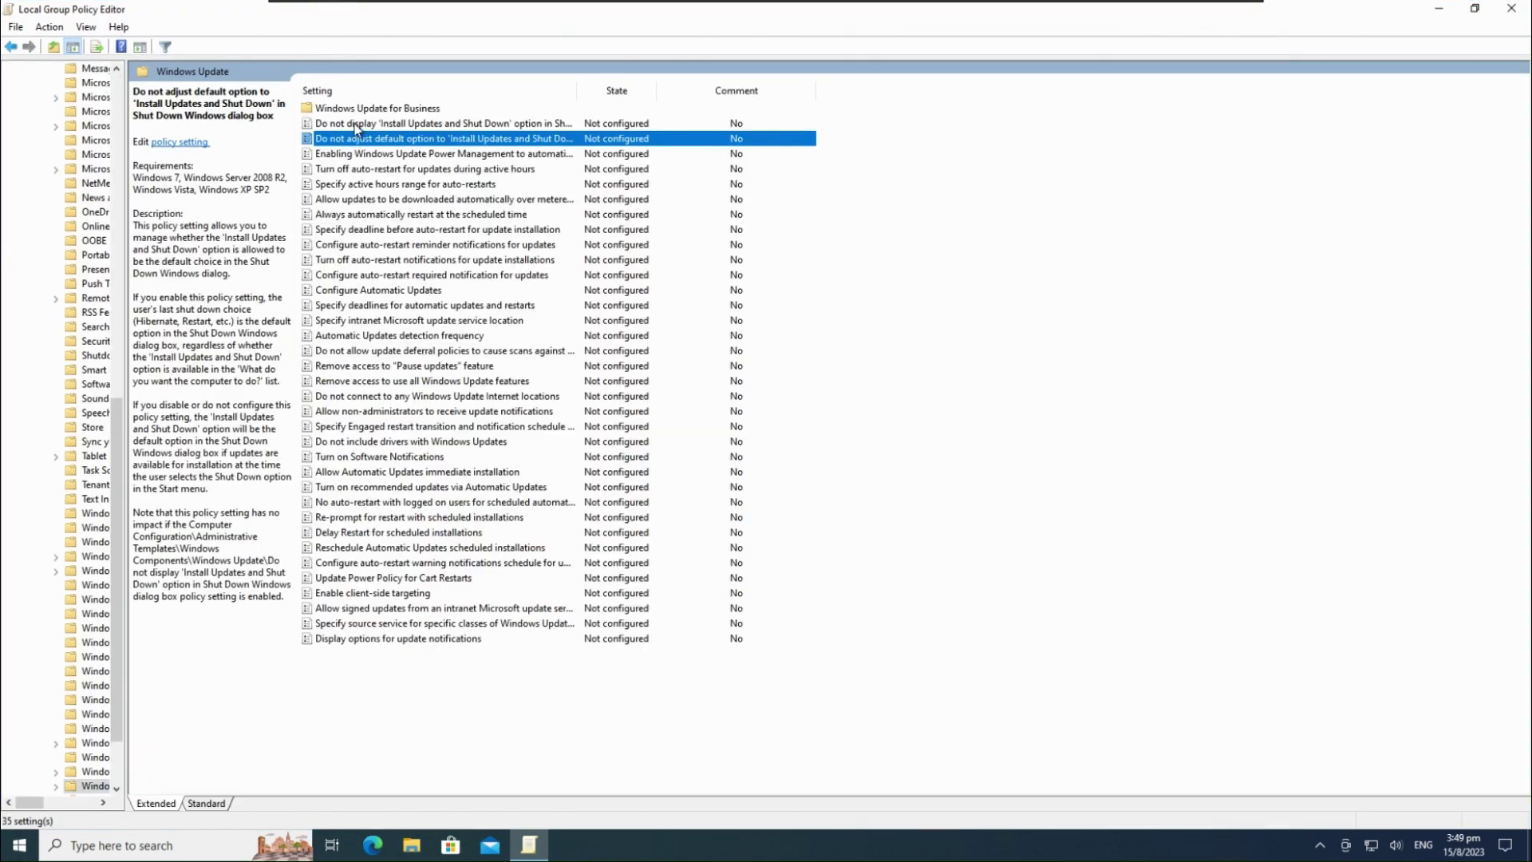
double_click(358, 108)
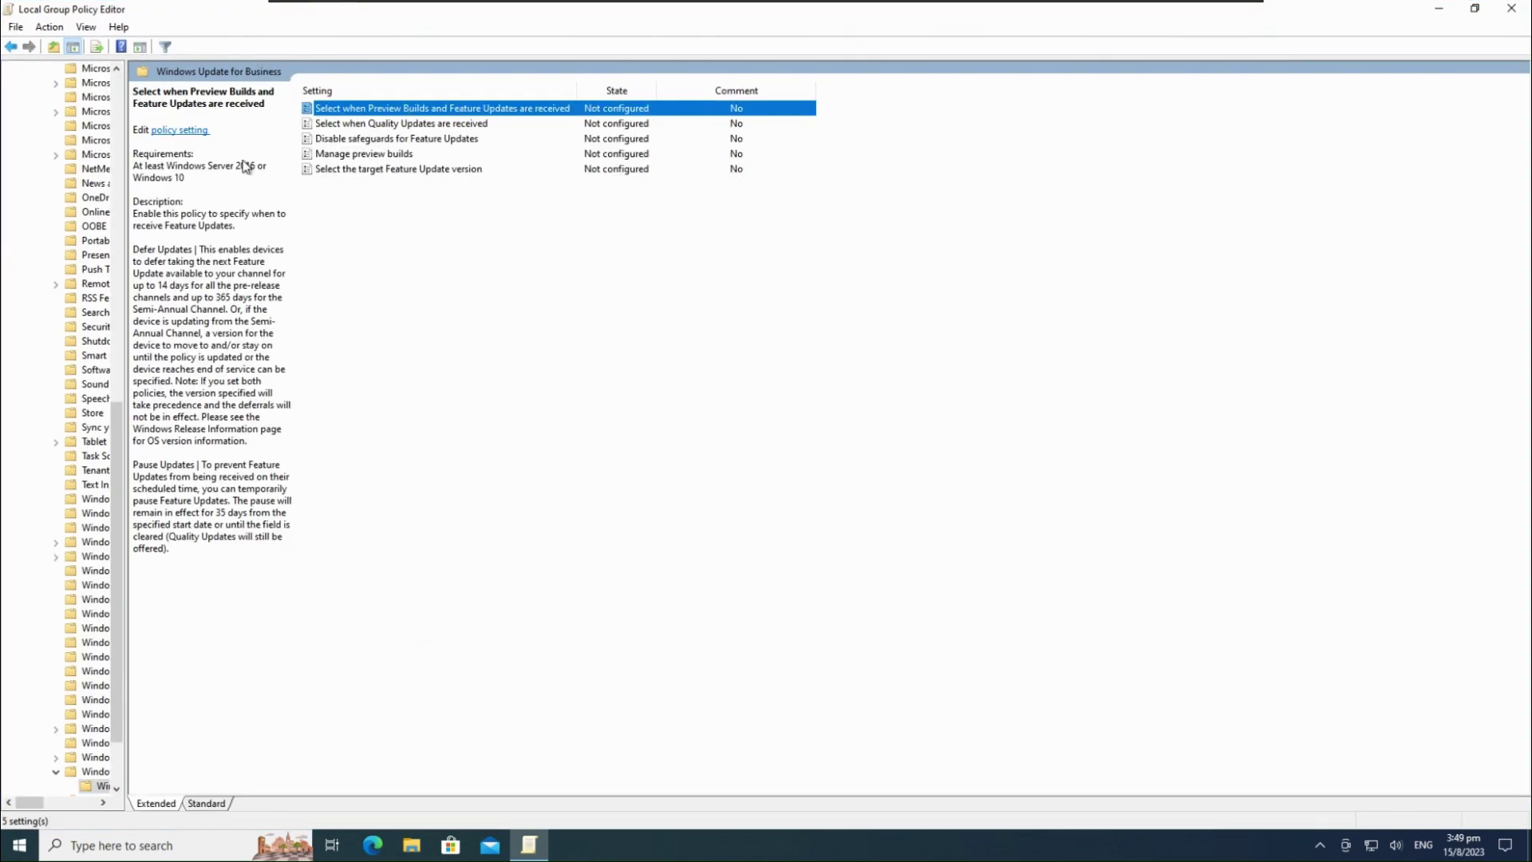
Enable the feature update deferral policy with 365 days
left_click(211, 268)
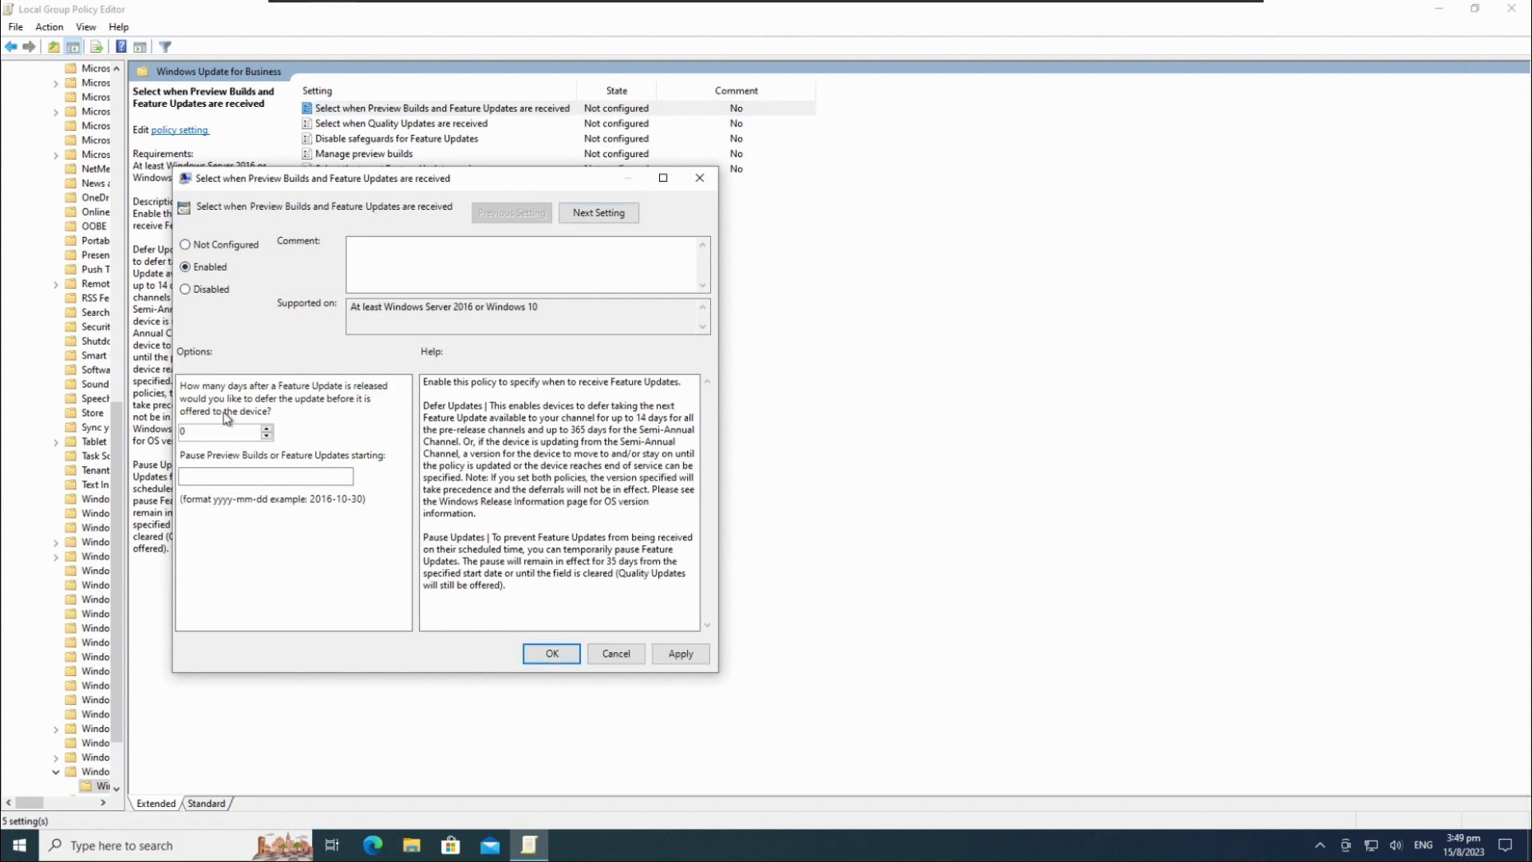
double_click(189, 431)
type("365")
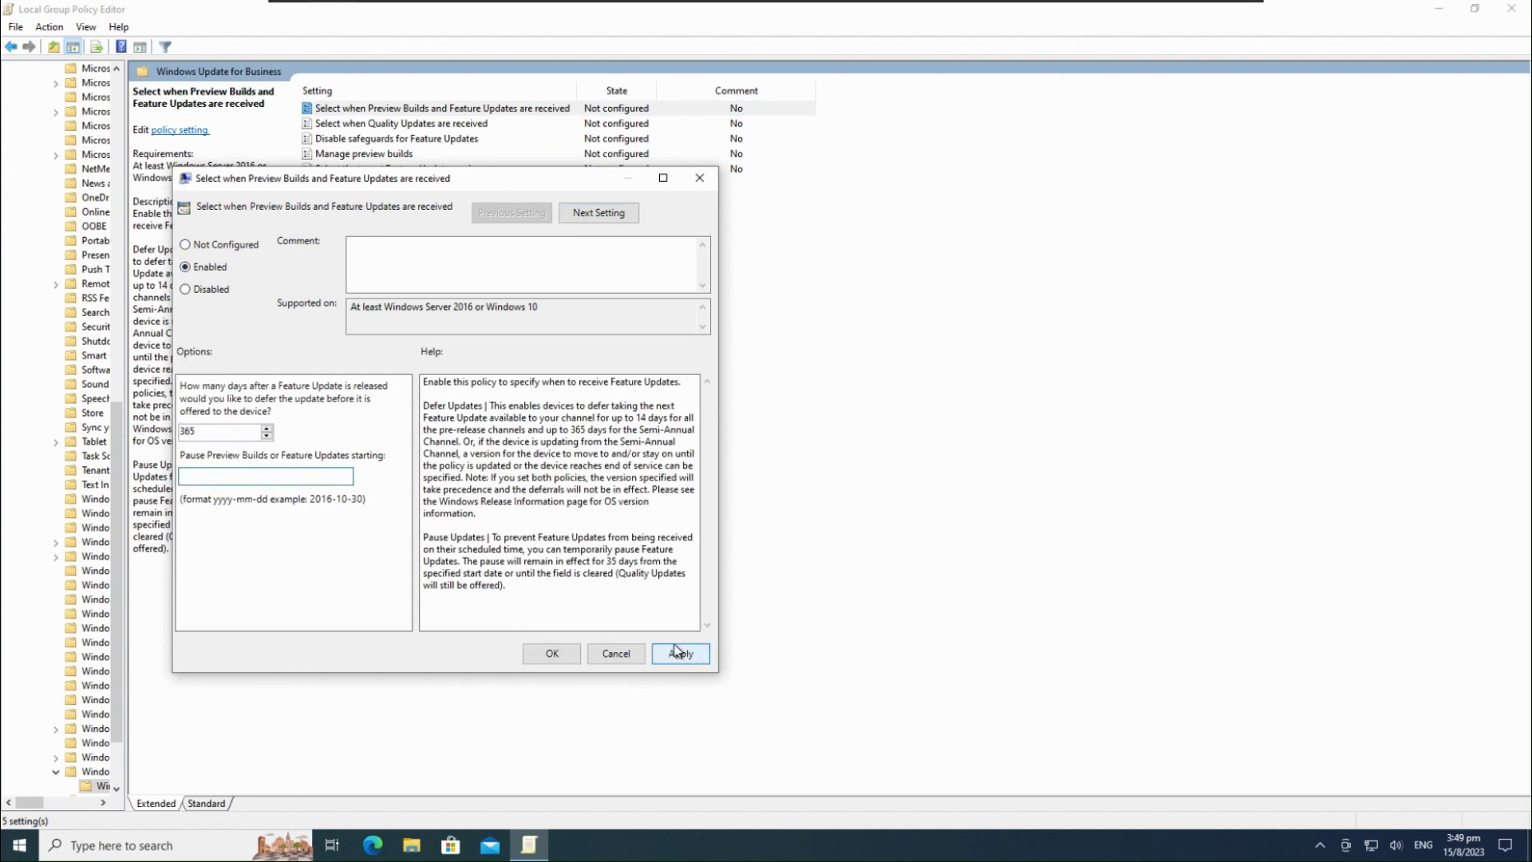
left_click(681, 653)
left_click(551, 652)
Enable the quality update deferral policy, accepting the value reset to 30 days
double_click(403, 124)
left_click(230, 287)
double_click(205, 438)
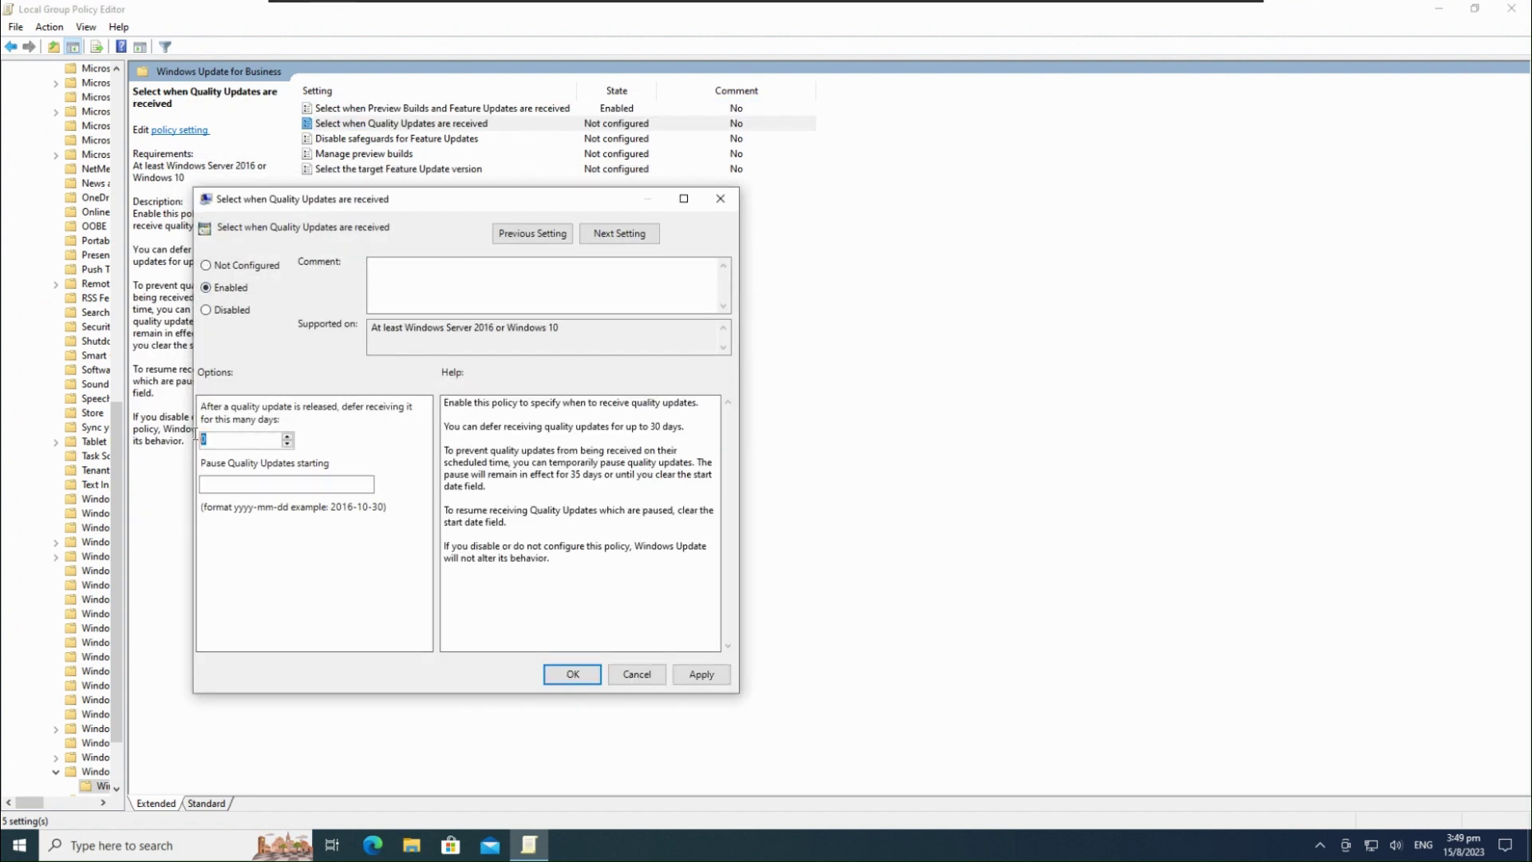
type("365")
left_click(701, 674)
left_click(584, 486)
left_click(572, 674)
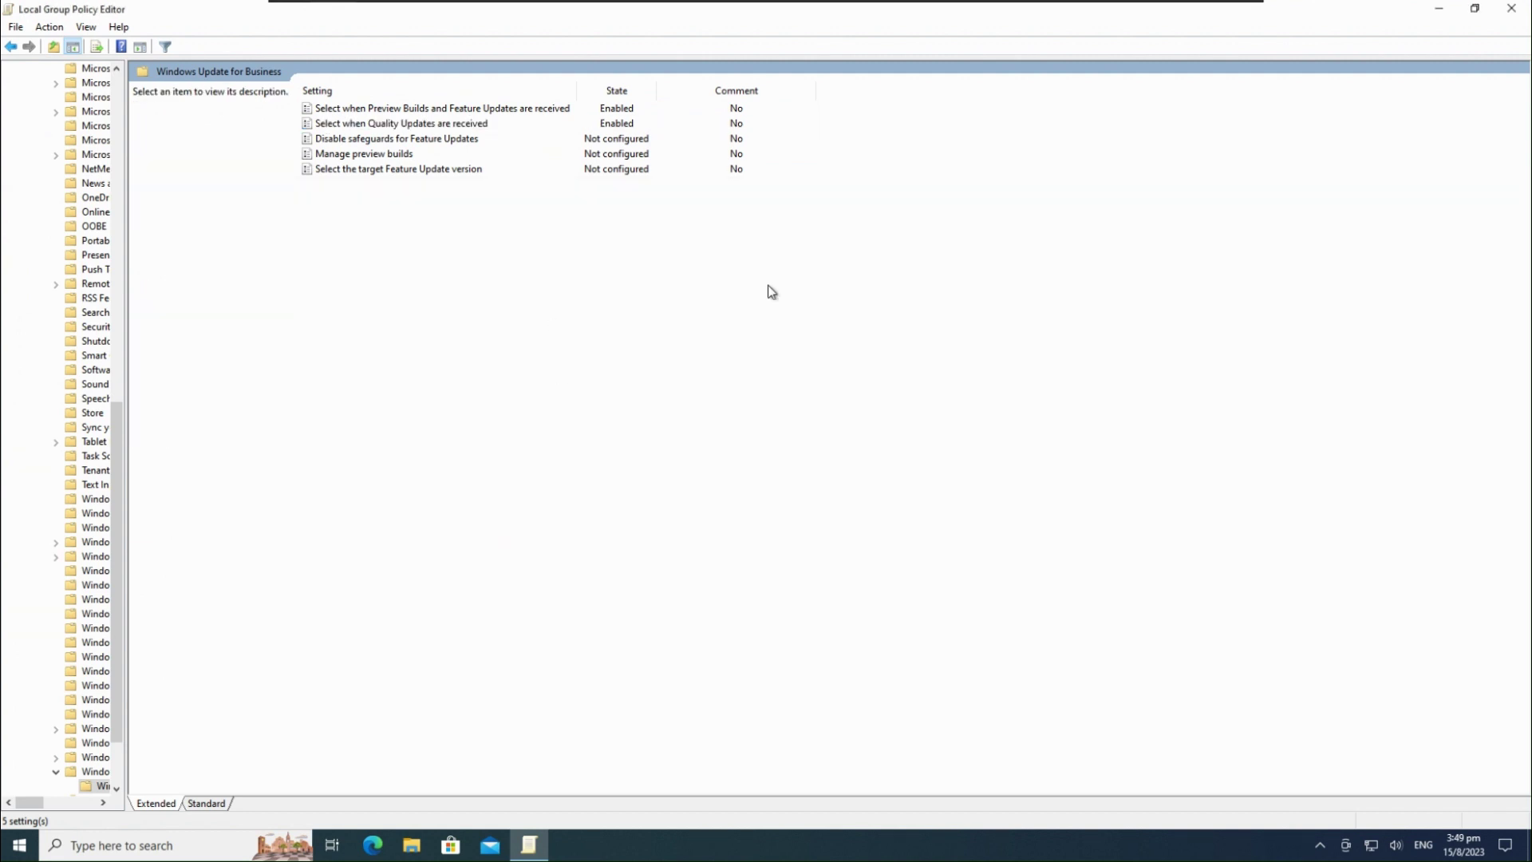
Enable Manage preview builds with Release Preview of Quality Updates Only, then close the editor
double_click(364, 154)
left_click(40, 122)
left_click(120, 274)
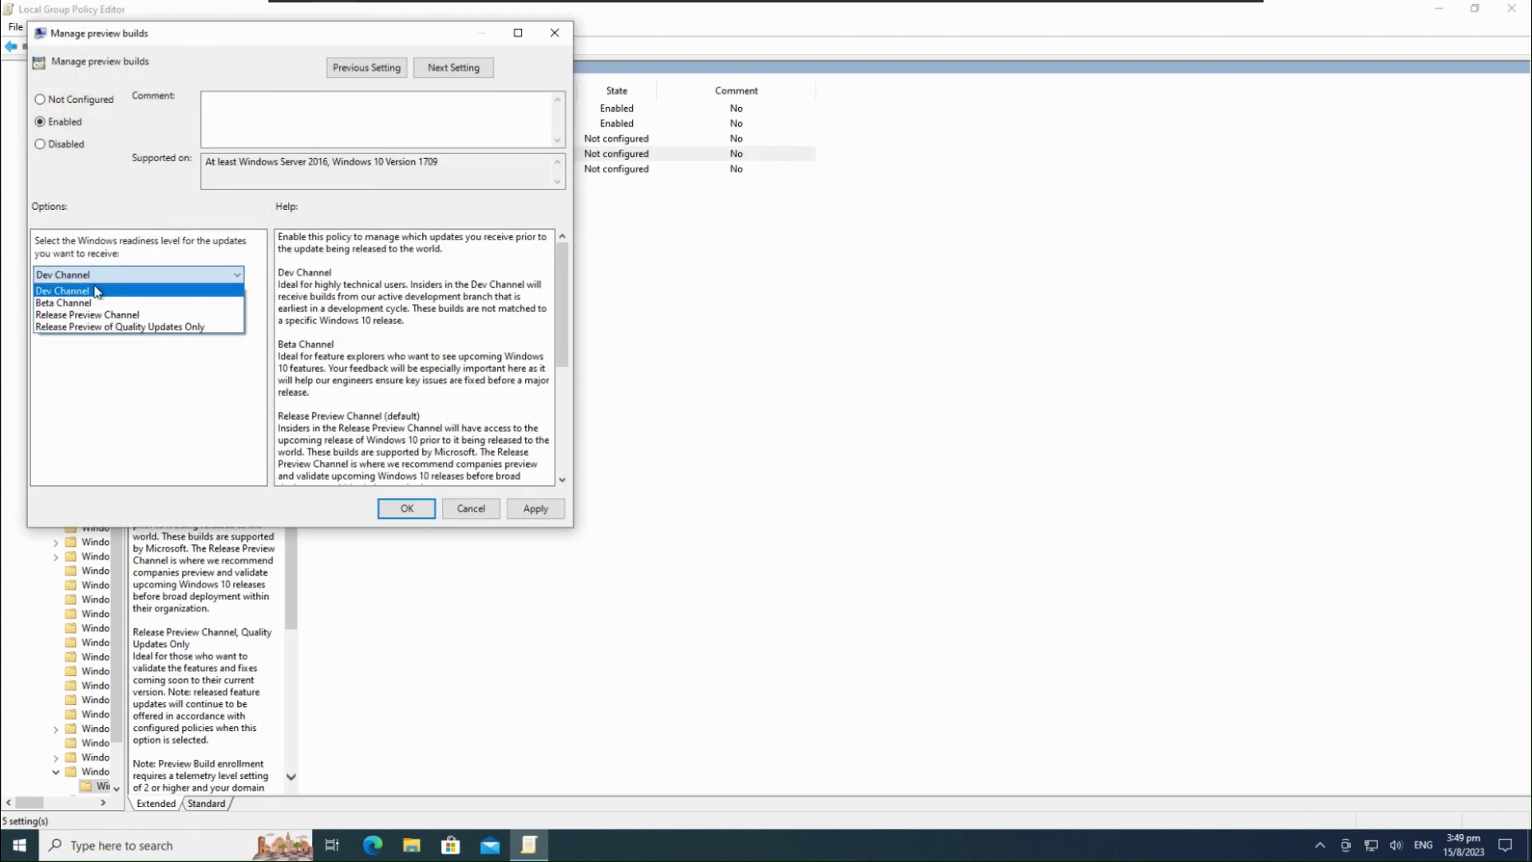
left_click(124, 327)
left_click(405, 508)
left_click(1511, 9)
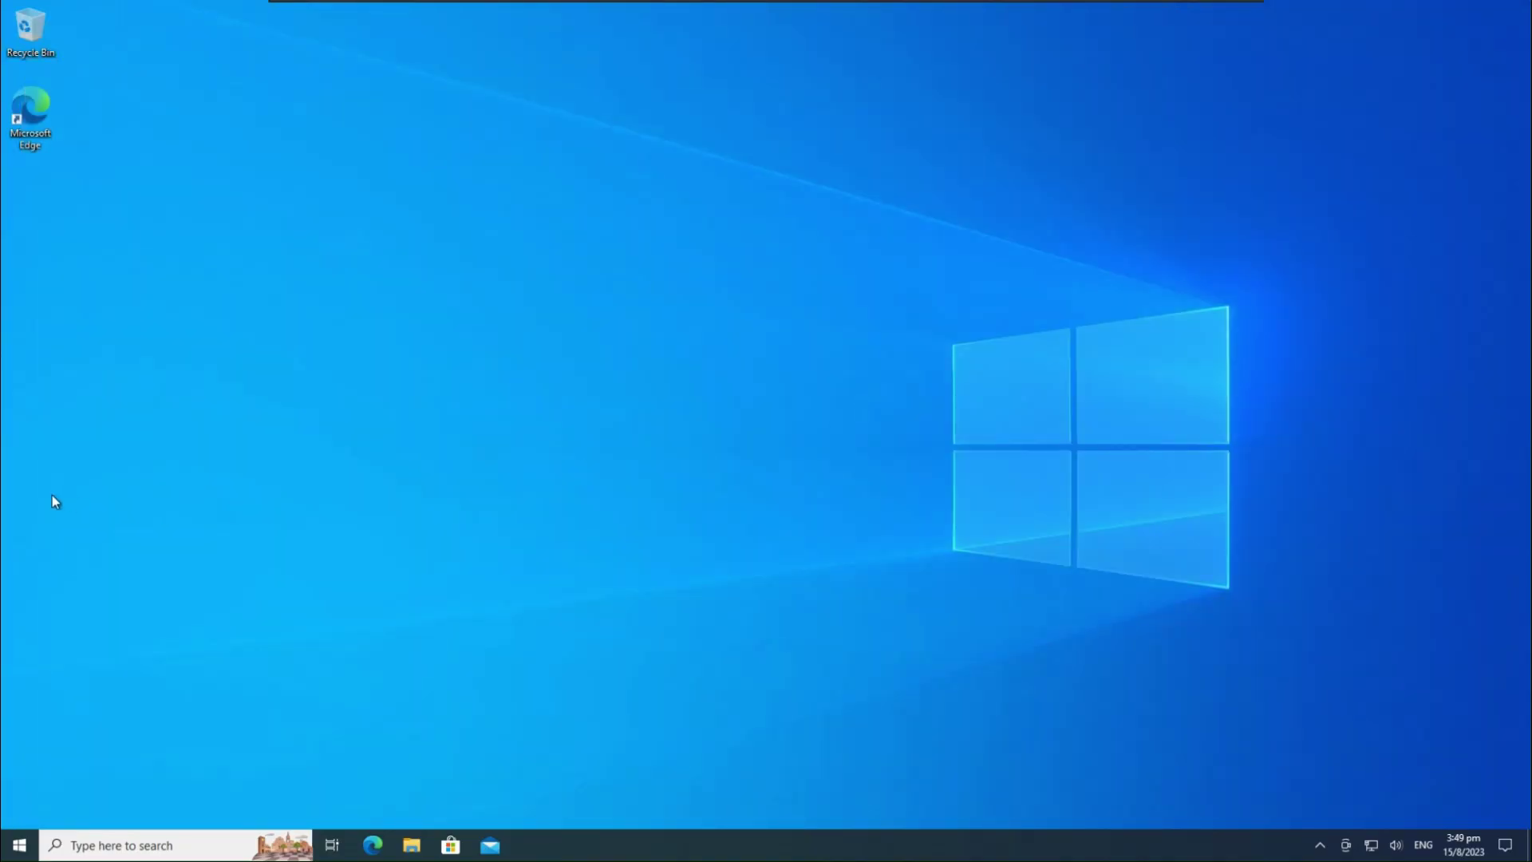
Look over the Start menu and the hidden notification area icons
key("super")
scroll(95, 526, "down", 5)
scroll(102, 528, "up", 5)
left_click(715, 614)
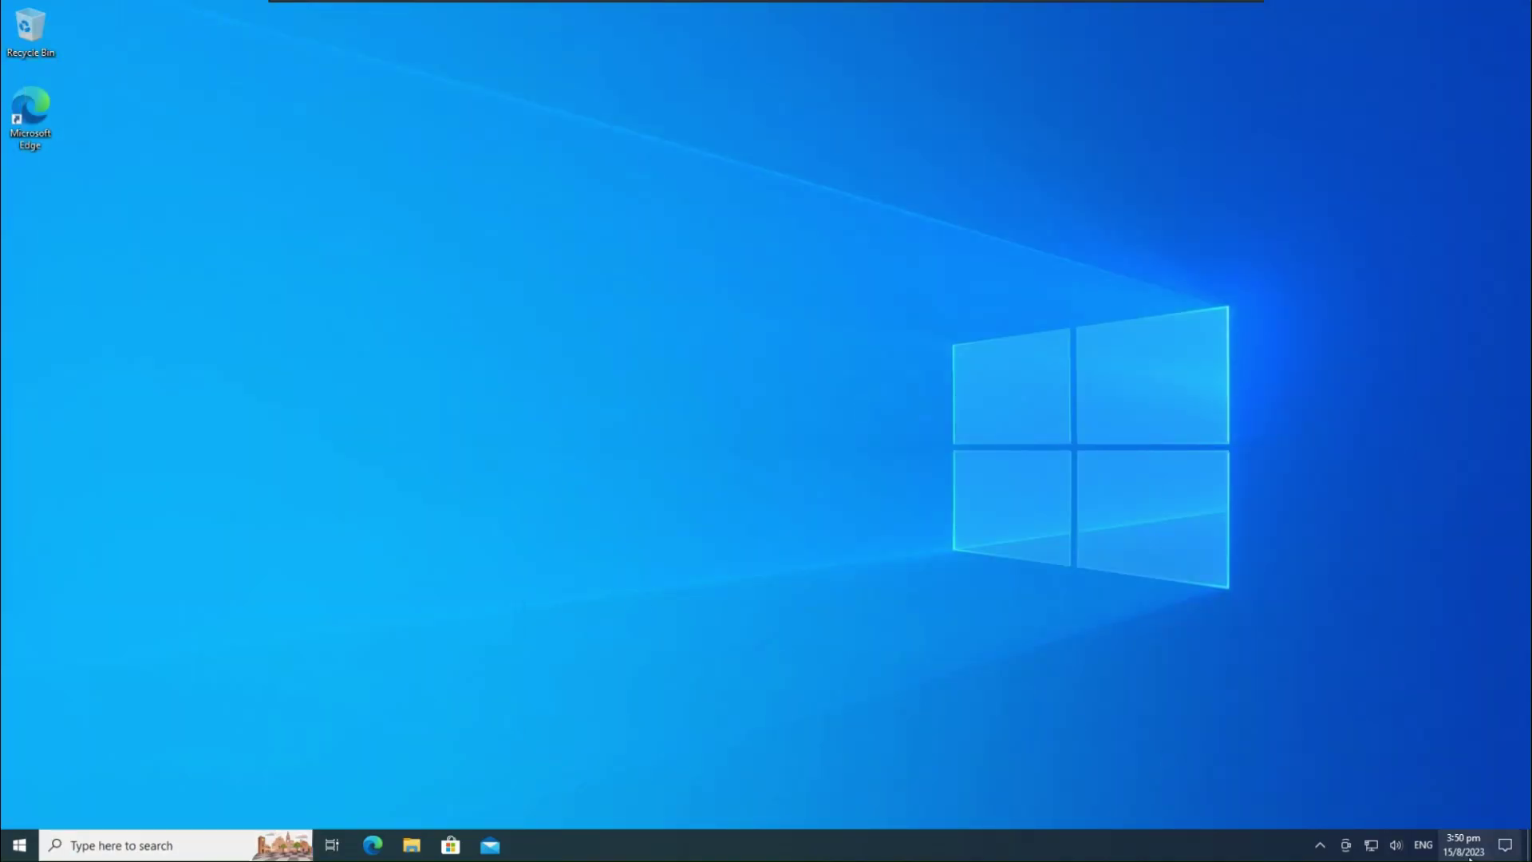
left_click(1319, 845)
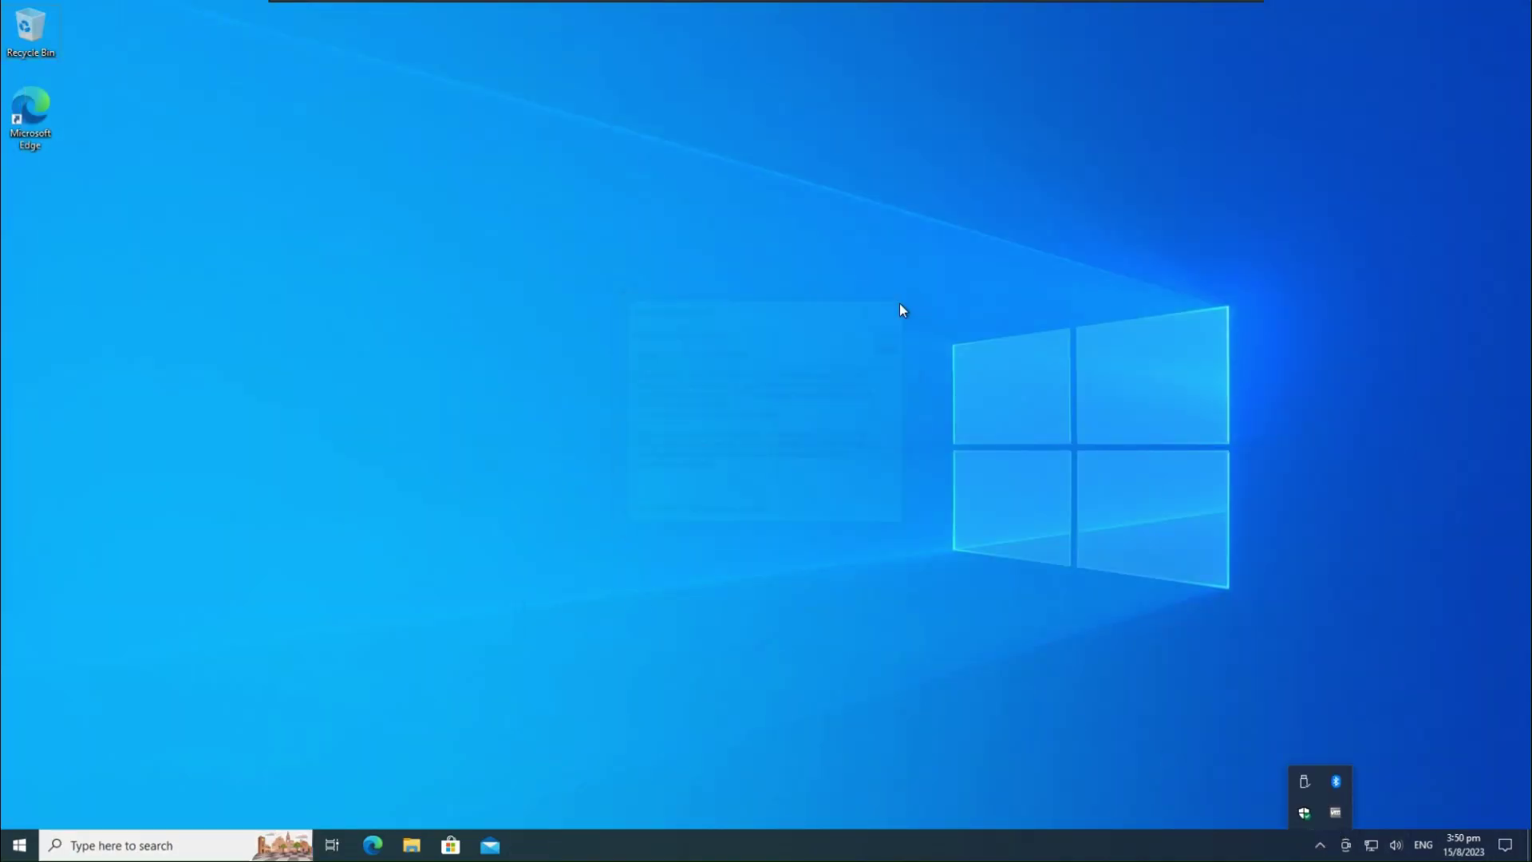
Check the Windows version with winver, viewing and closing the license terms
key("super+r")
type("winver")
key("Return")
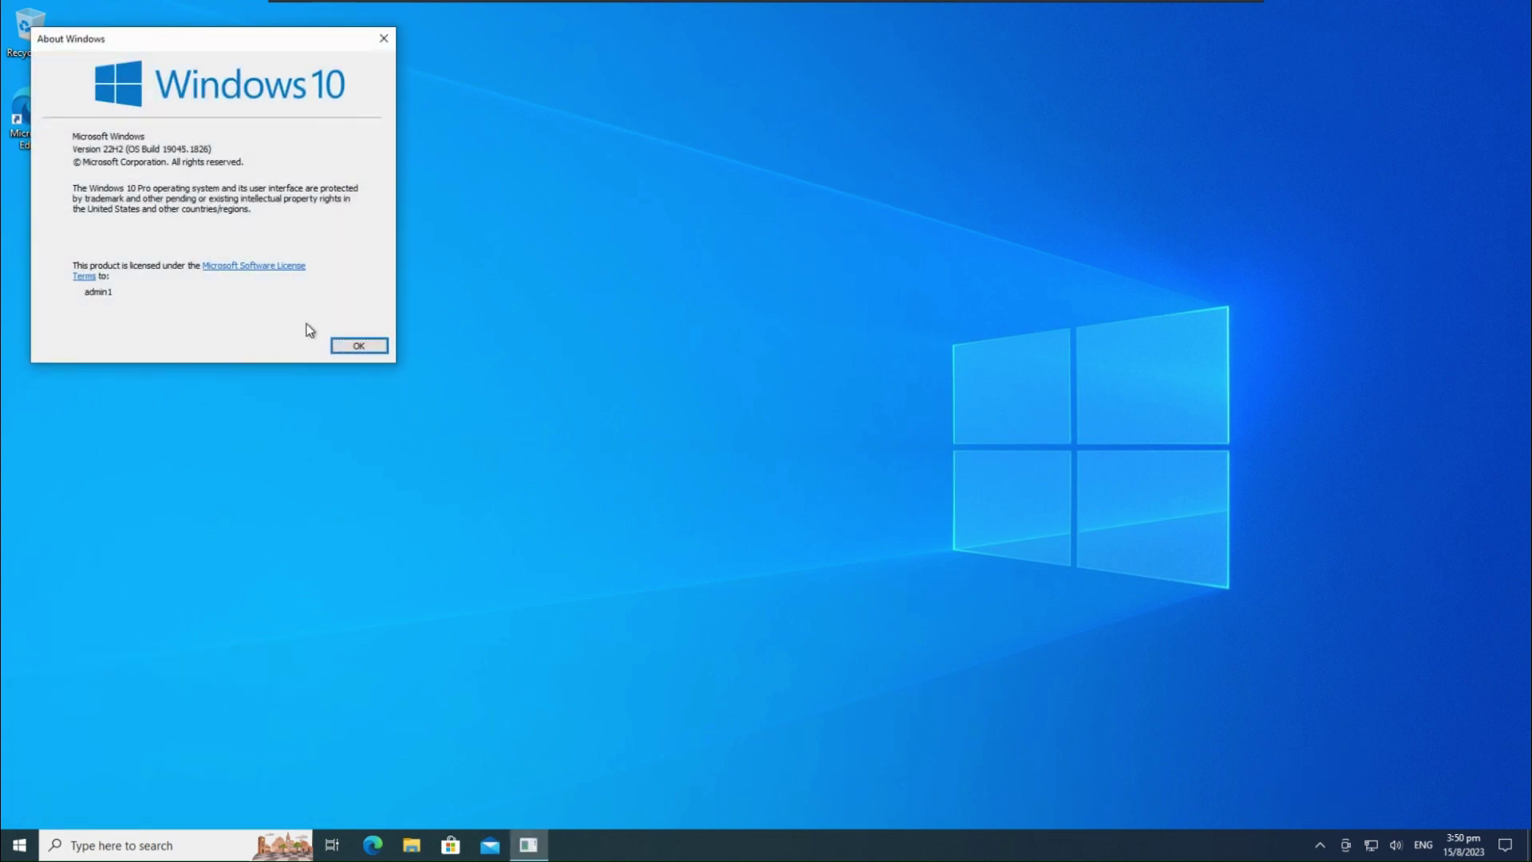
left_click(254, 266)
left_click(559, 406)
left_click(359, 345)
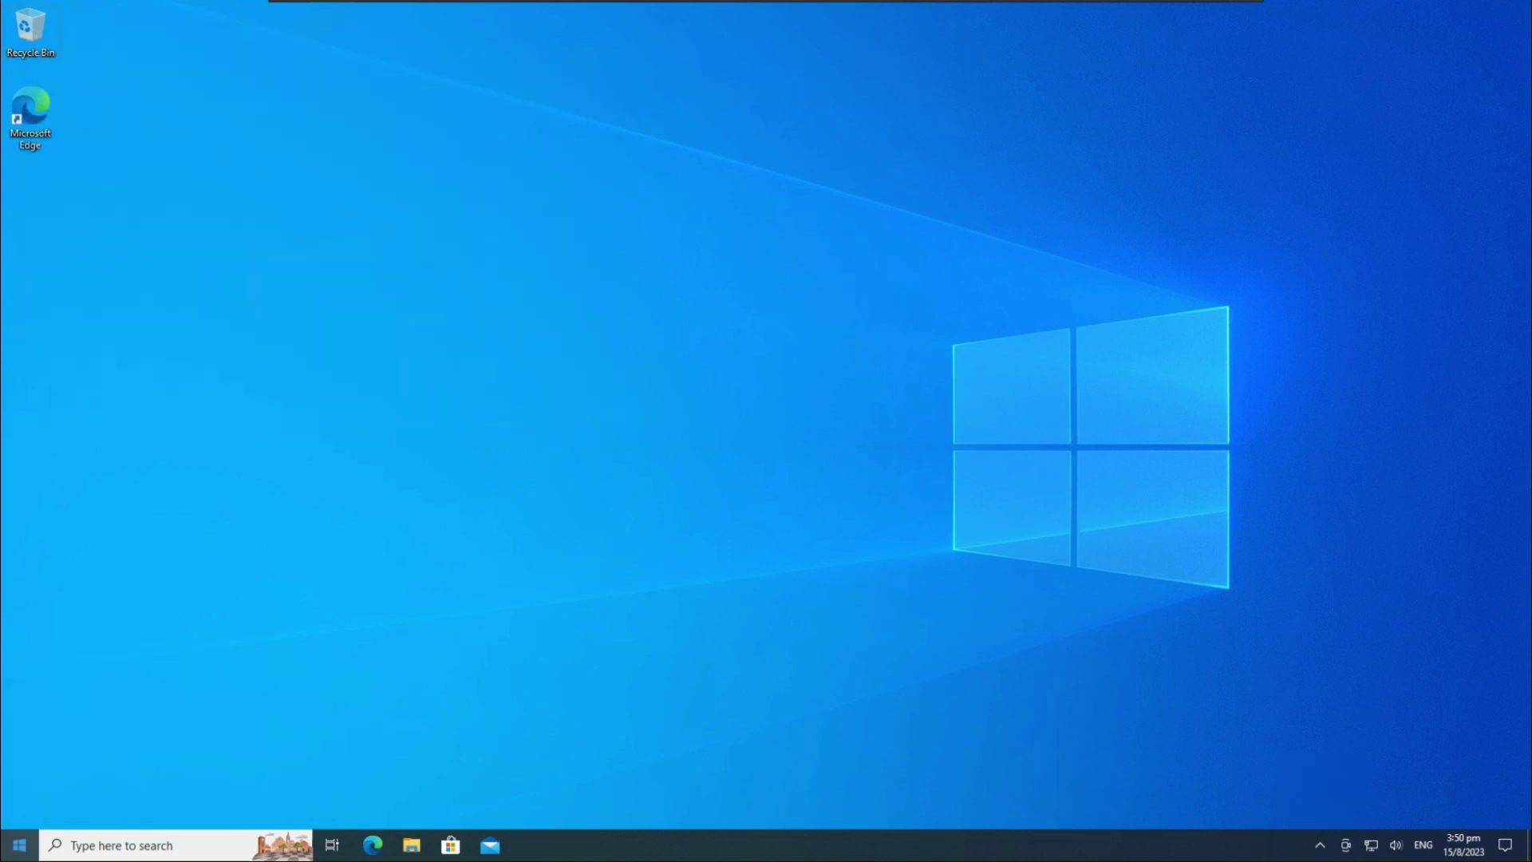
Briefly open and close Settings, then enter cmd in the Run dialog
key("super")
scroll(149, 578, "down", 10)
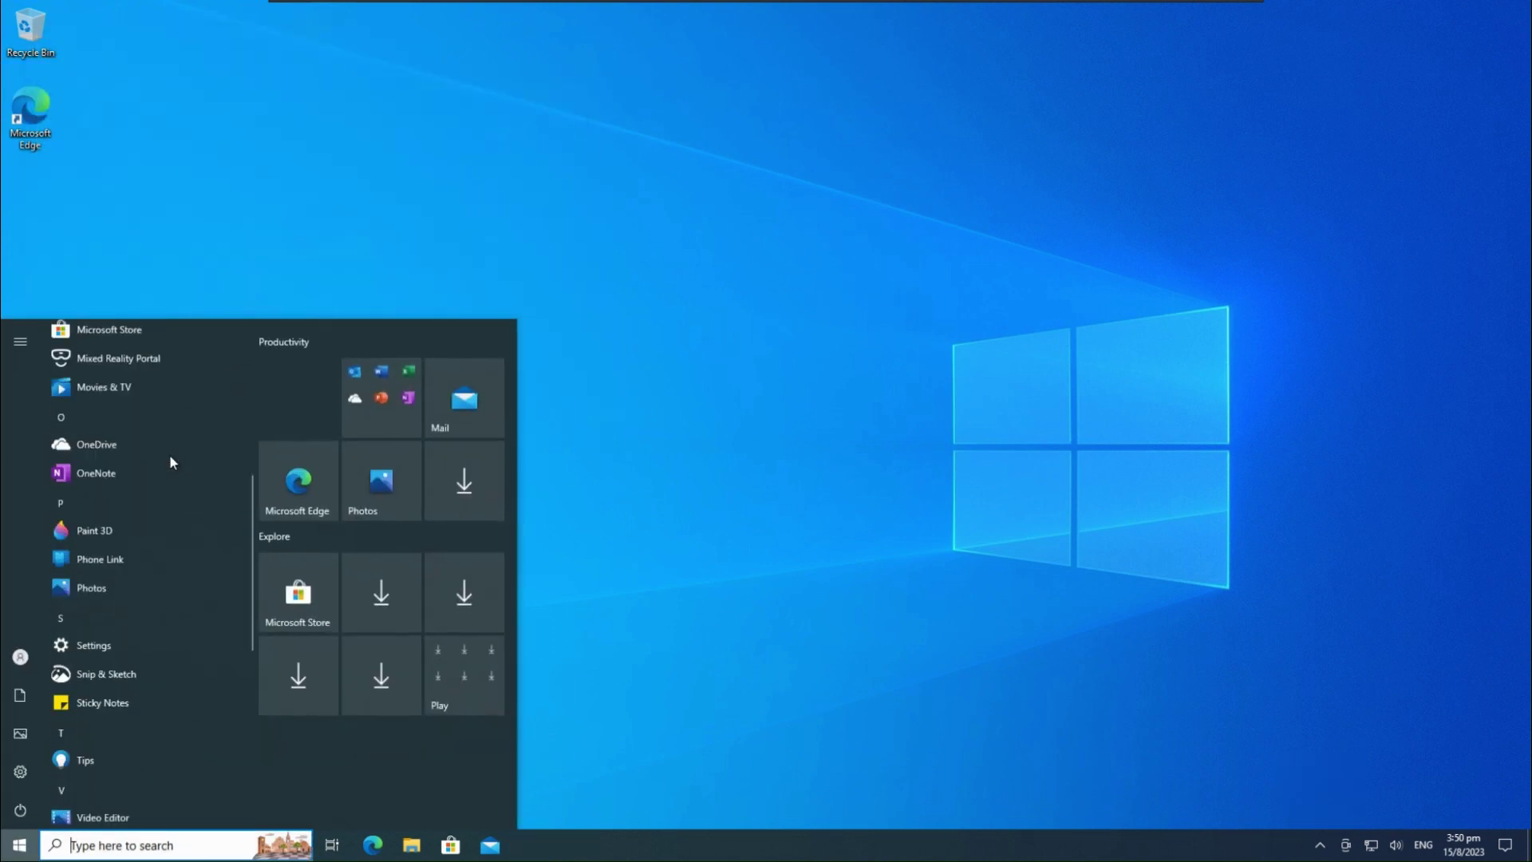
left_click(30, 766)
left_click_drag(767, 41, 1004, 24)
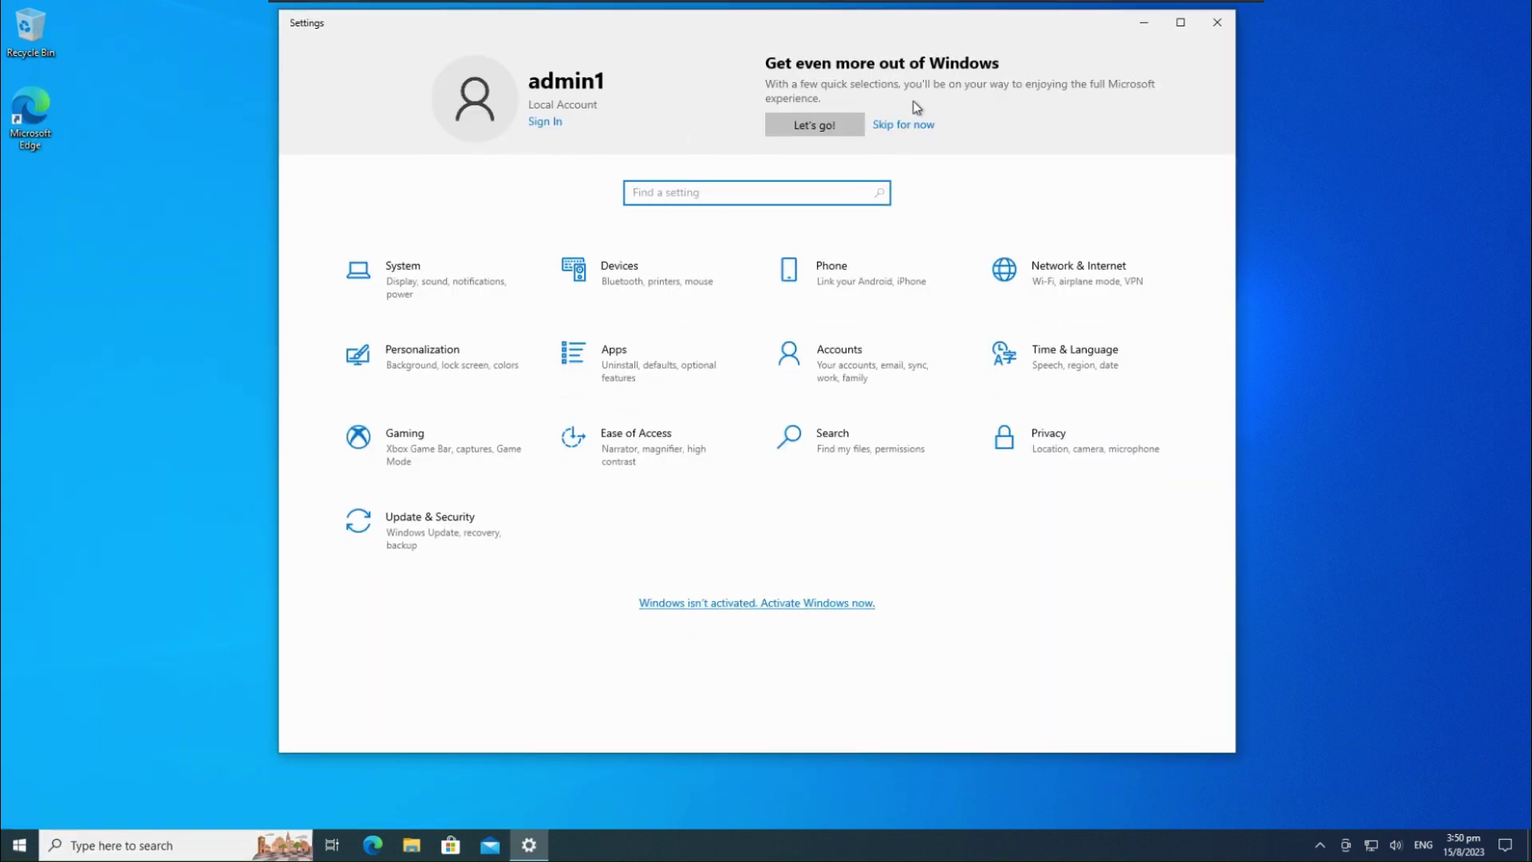
left_click(1218, 23)
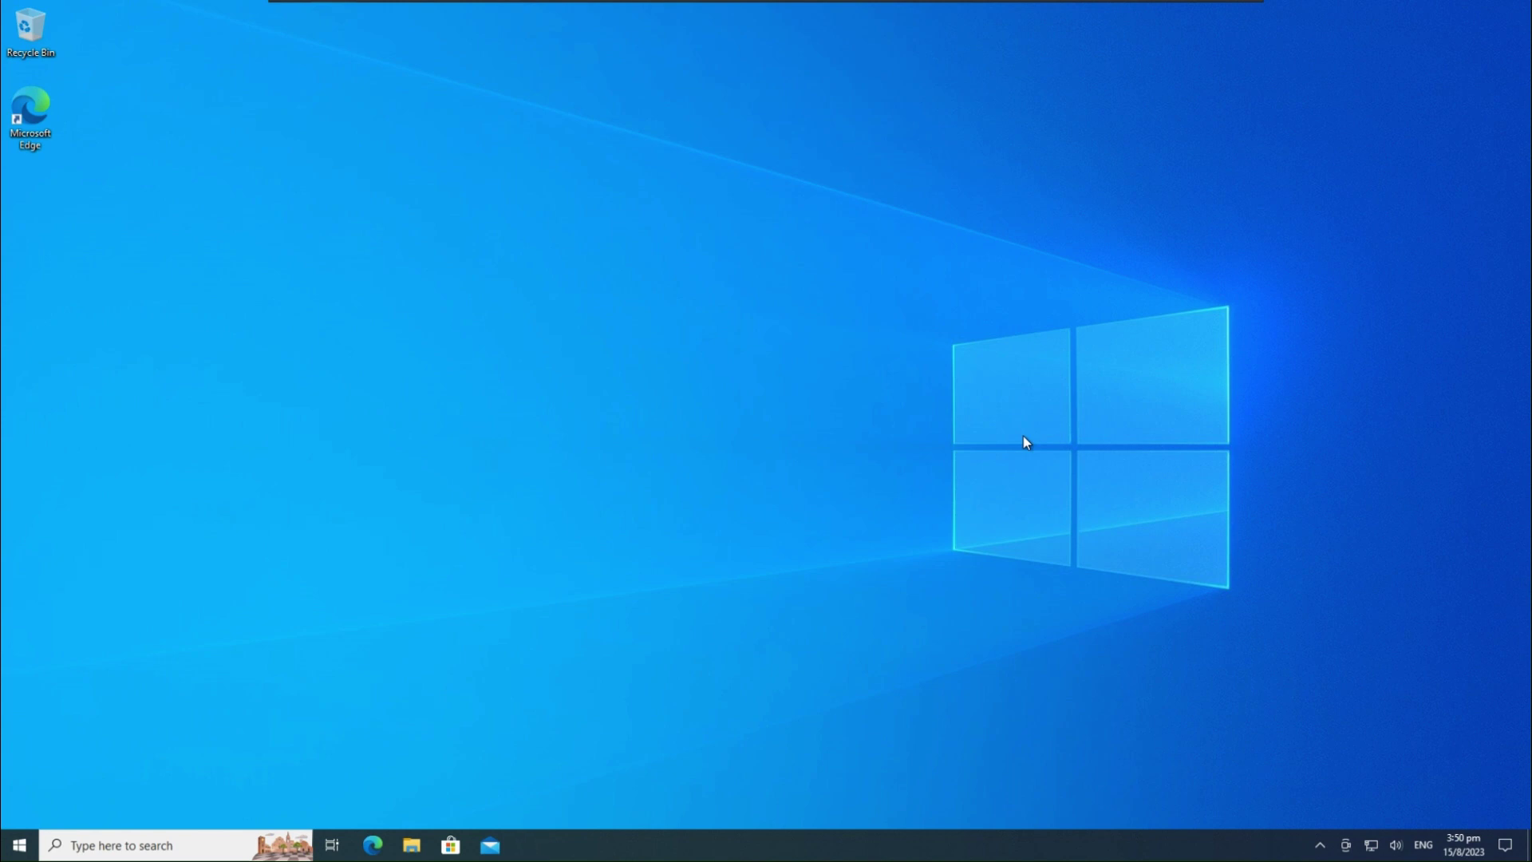
key("super+r")
type("cmd")
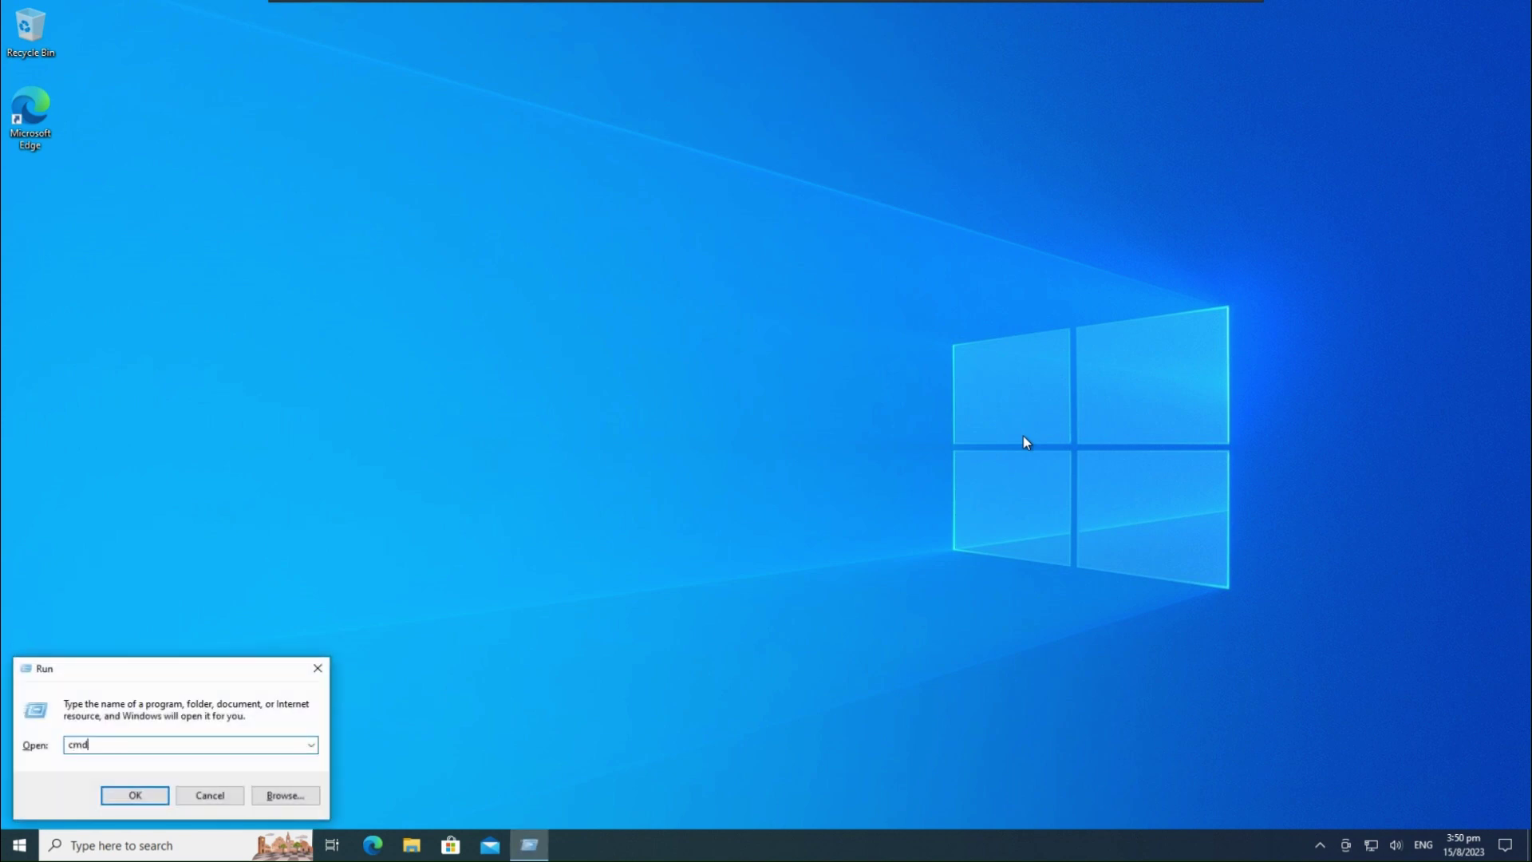
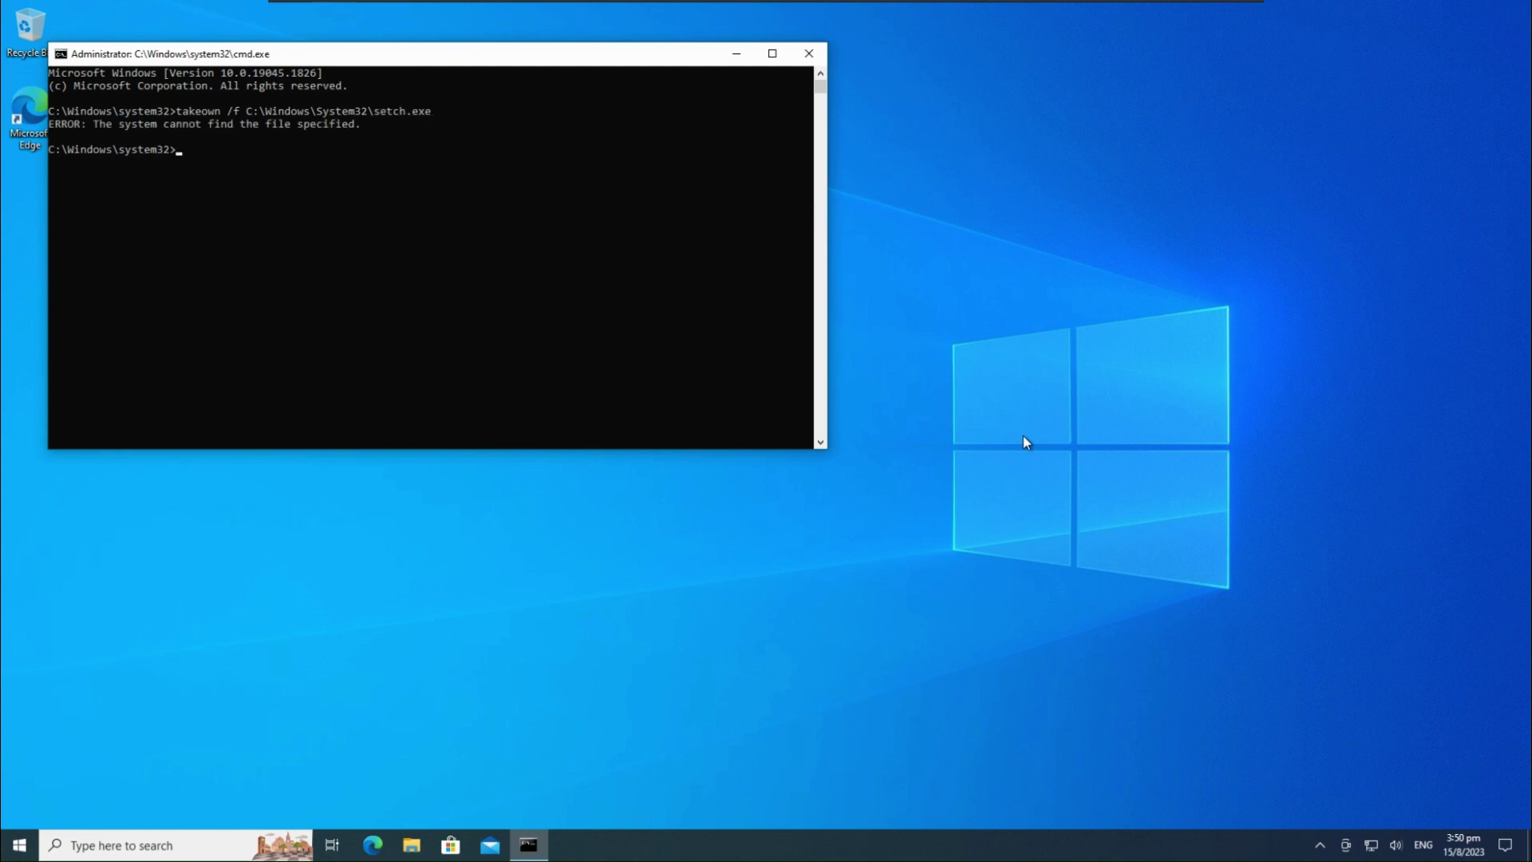
Begin retyping the takeown /f command for a file in C:\Windows\System32 at the prompt
type("takeown")
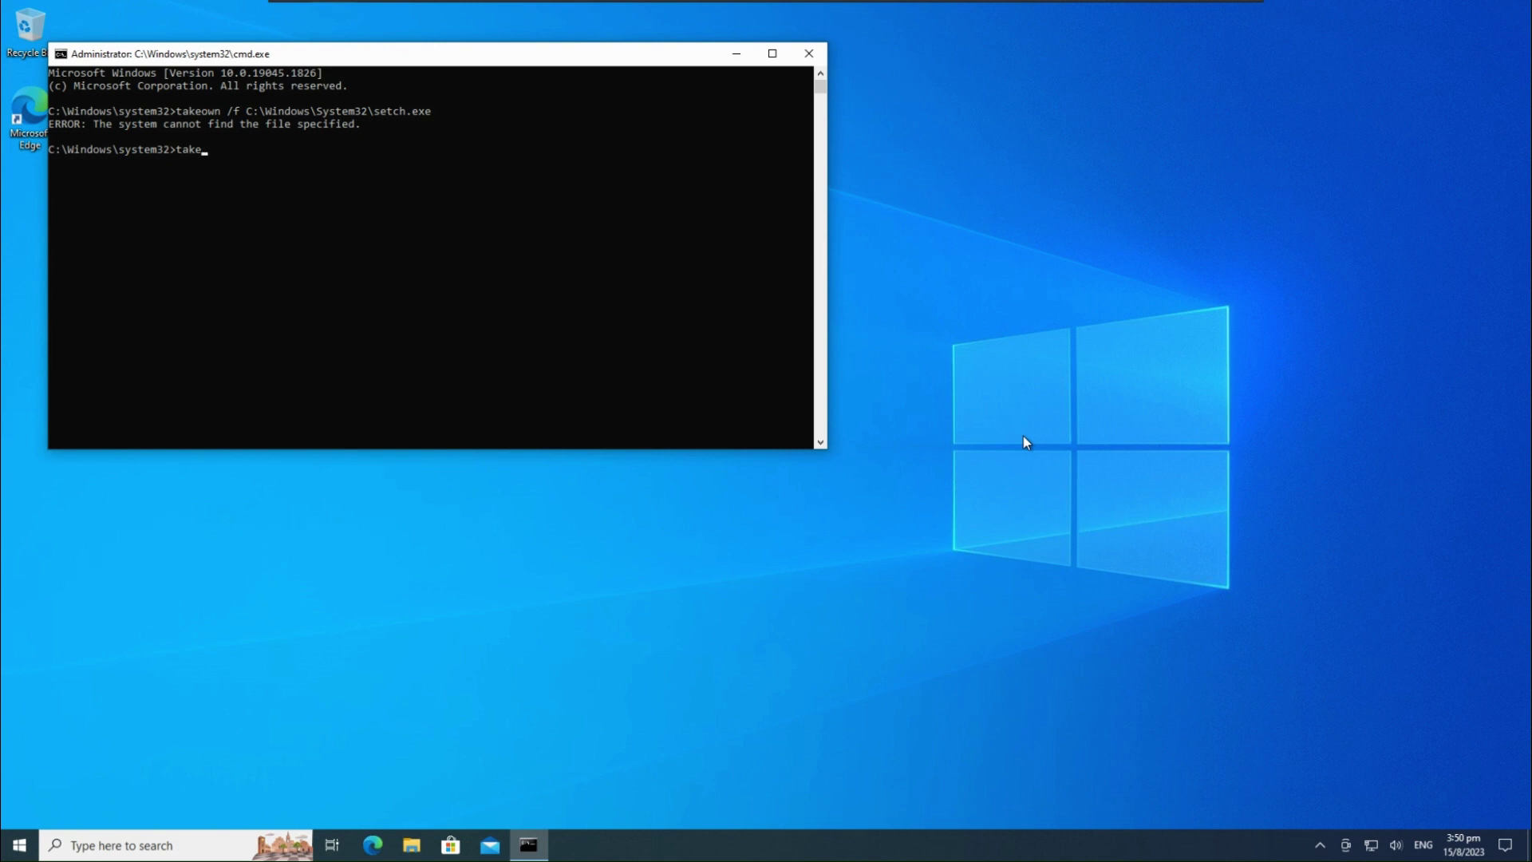